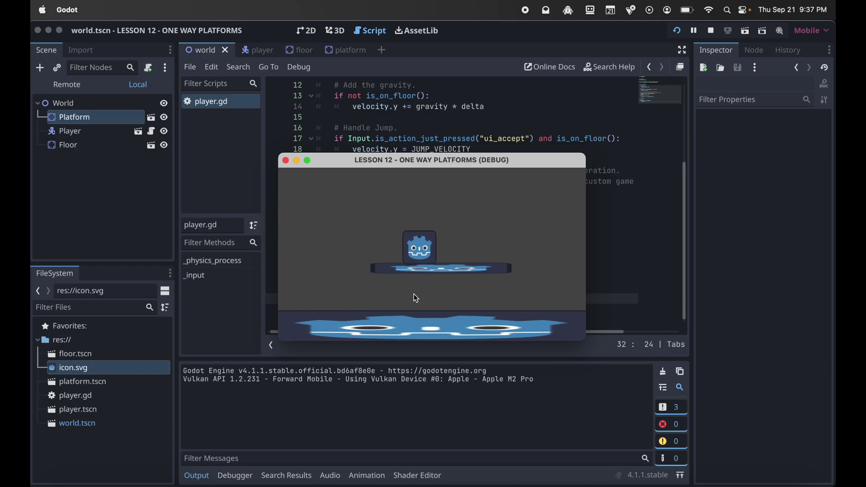
{"action": "key", "text": "space"}
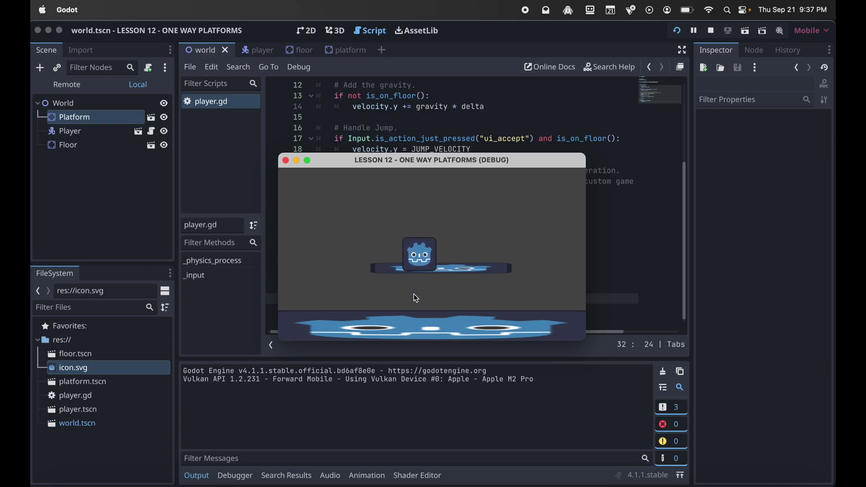
Jump the player onto the one-way platform, drop through it with Down, and jump back up
{"action": "key", "text": "Left"}
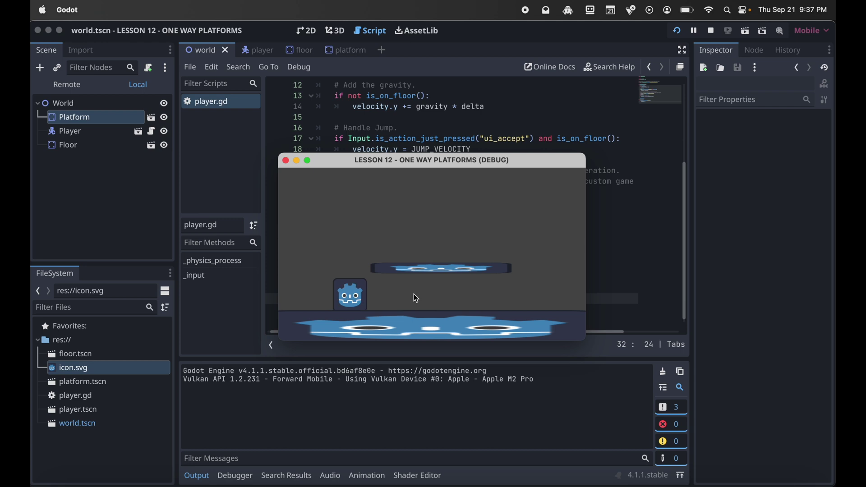
{"action": "key", "text": "Right"}
{"action": "key", "text": "space"}
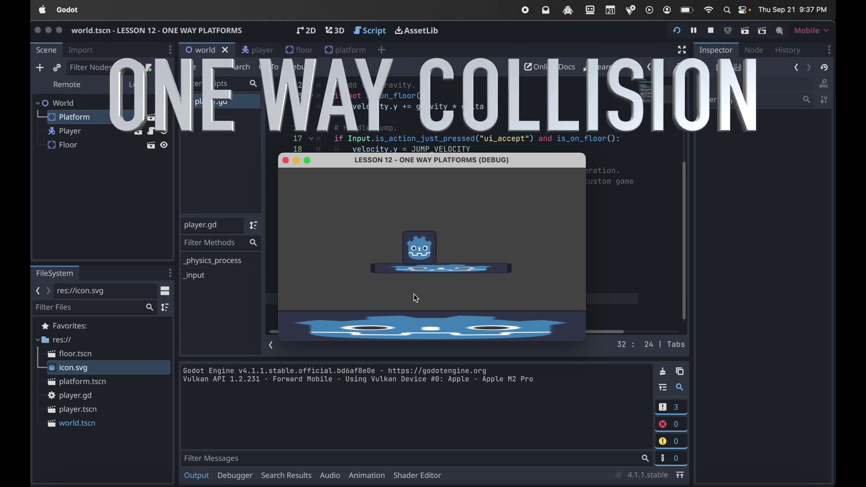
{"action": "key", "text": "Down"}
{"action": "key", "text": "Left"}
{"action": "key", "text": "Right"}
{"action": "key", "text": "space"}
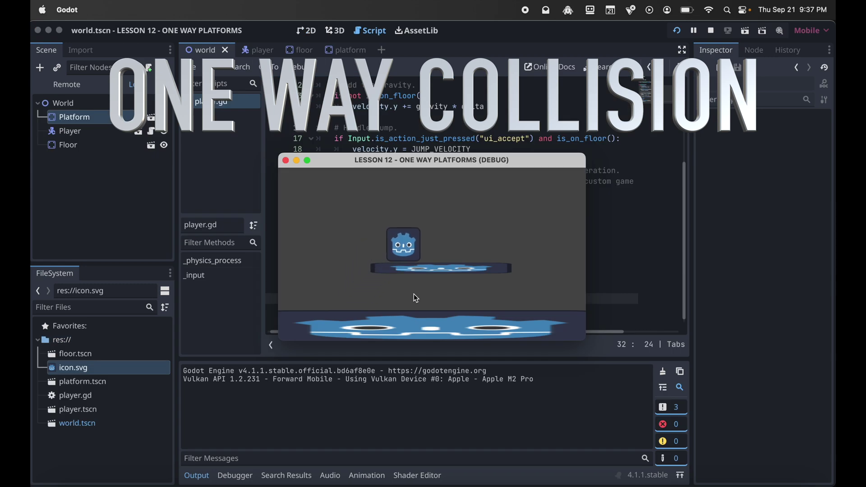
Walk along the platform and repeatedly drop through it and jump back onto it
{"action": "key", "text": "Right"}
{"action": "key", "text": "Down"}
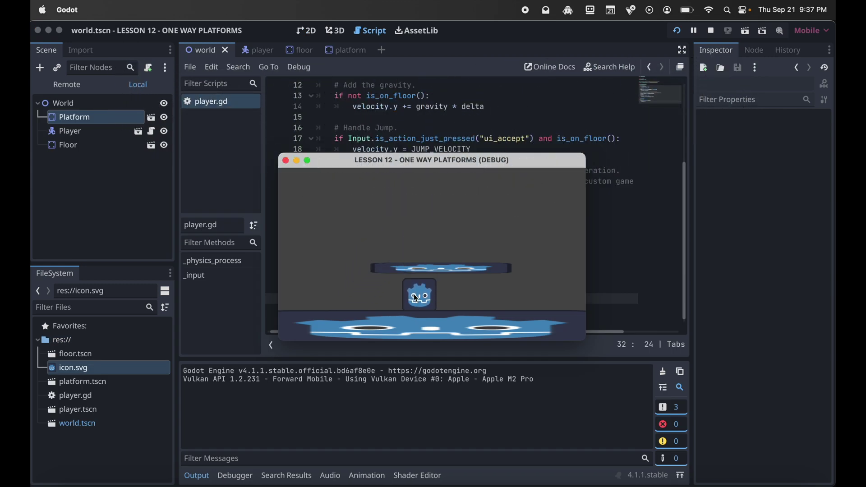
{"action": "key", "text": "space"}
{"action": "key", "text": "Down"}
{"action": "key", "text": "Left"}
{"action": "key", "text": "space"}
{"action": "key", "text": "Right"}
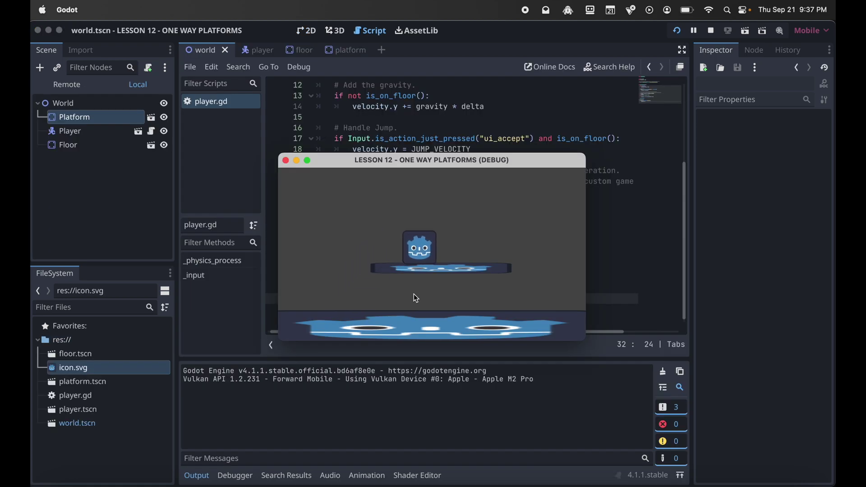
{"action": "key", "text": "Down"}
{"action": "key", "text": "space"}
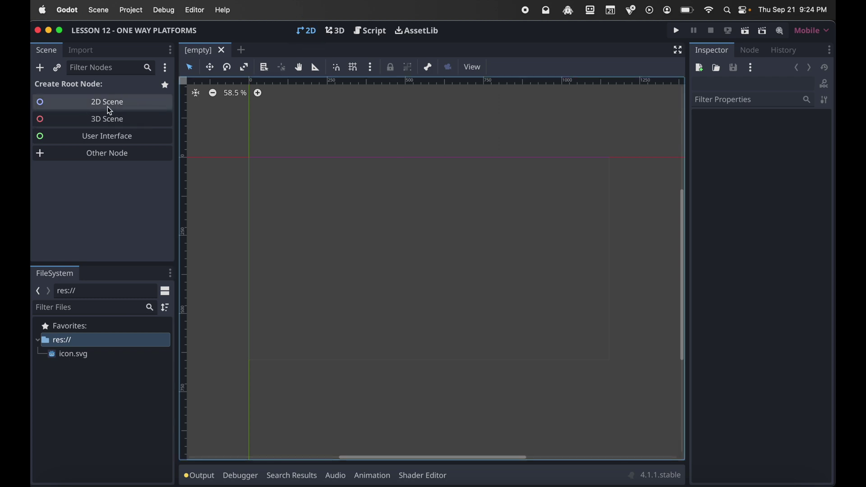
Create a Node2D root node renamed World and save the scene as world.tscn in res://
{"action": "left_click", "coordinate": [115, 109]}
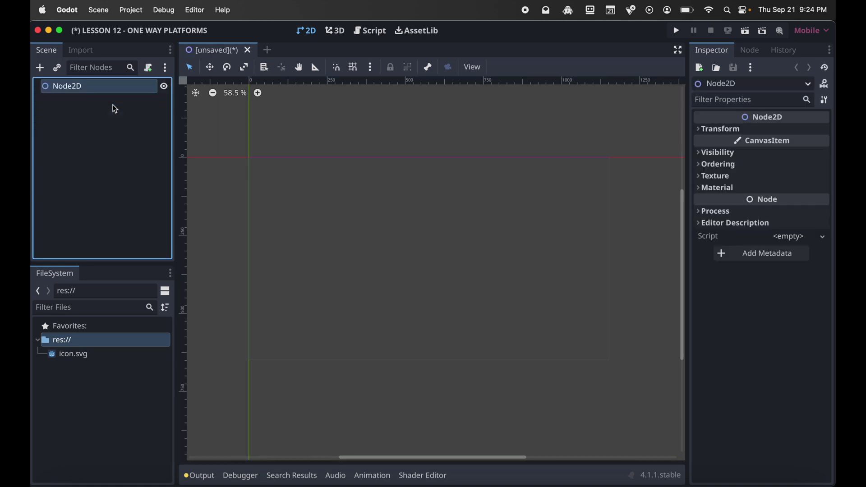
{"action": "key", "text": "Return"}
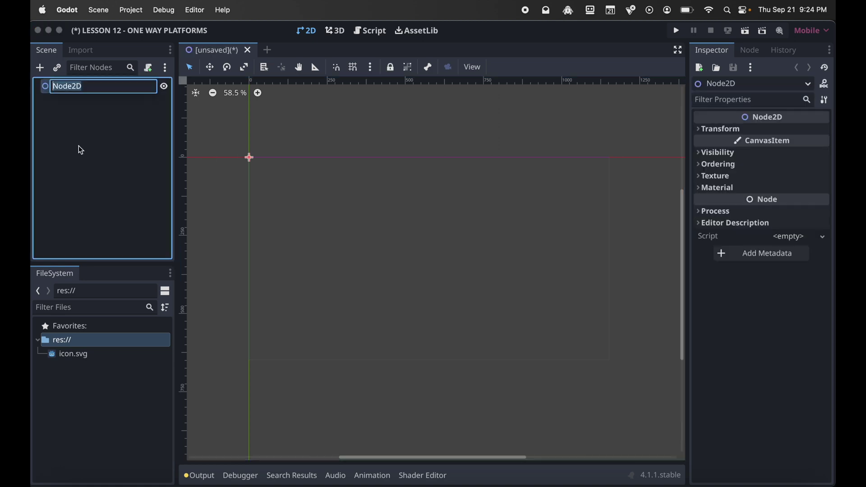
{"action": "type", "text": "World"}
{"action": "key", "text": "Return"}
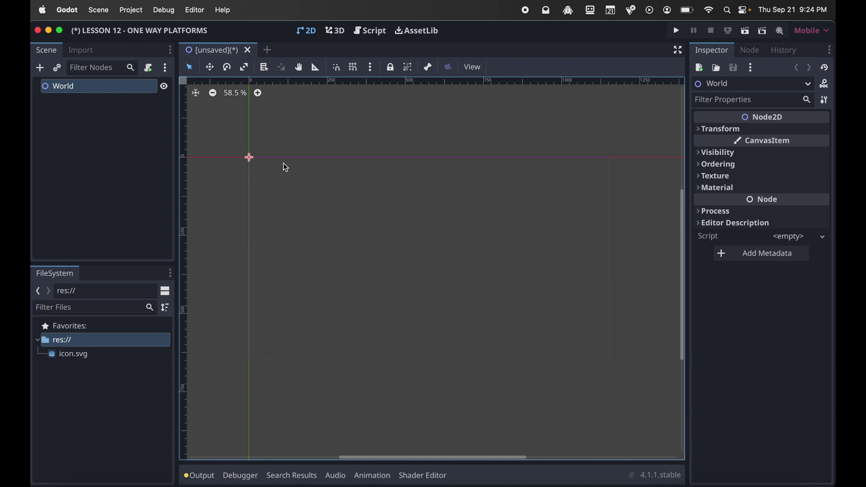
{"action": "key", "text": "super+s"}
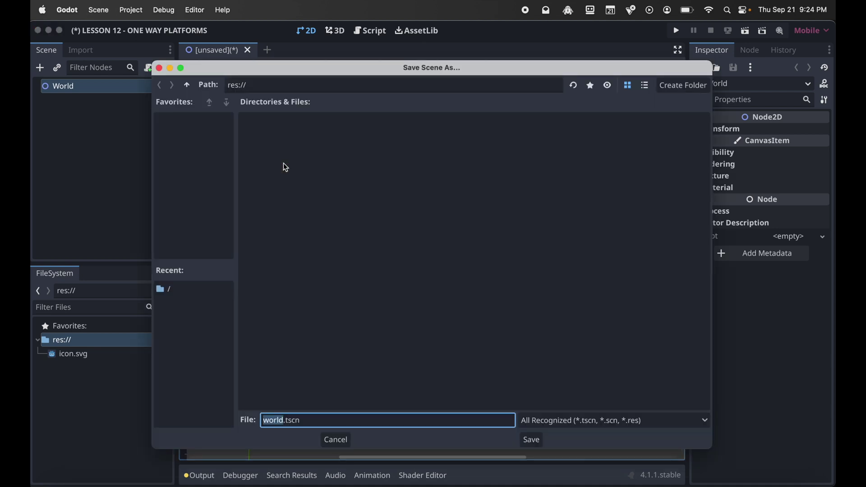
{"action": "key", "text": "Return"}
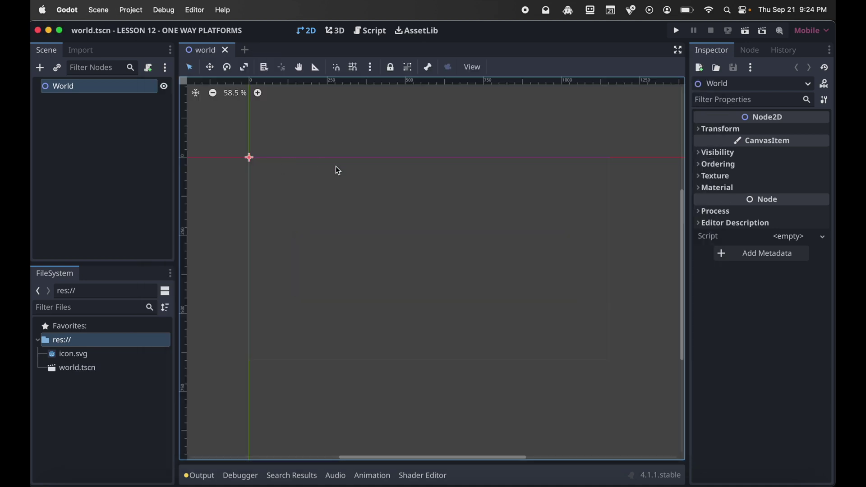
Start a new scene with a CharacterBody2D root node, found by searching 'chard'
{"action": "left_click", "coordinate": [246, 52]}
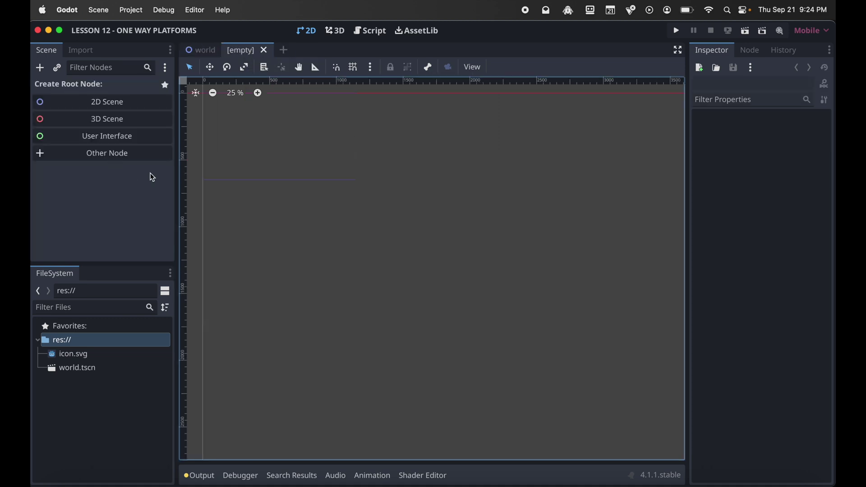
{"action": "left_click", "coordinate": [110, 155]}
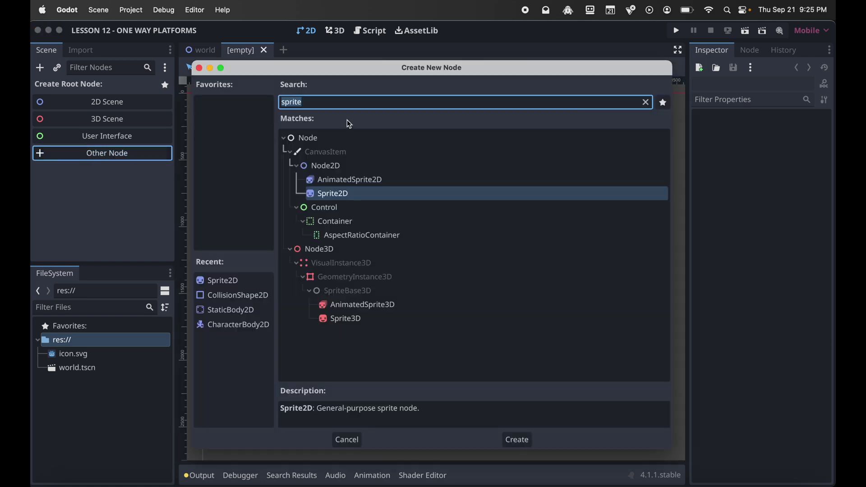
{"action": "type", "text": "chard"}
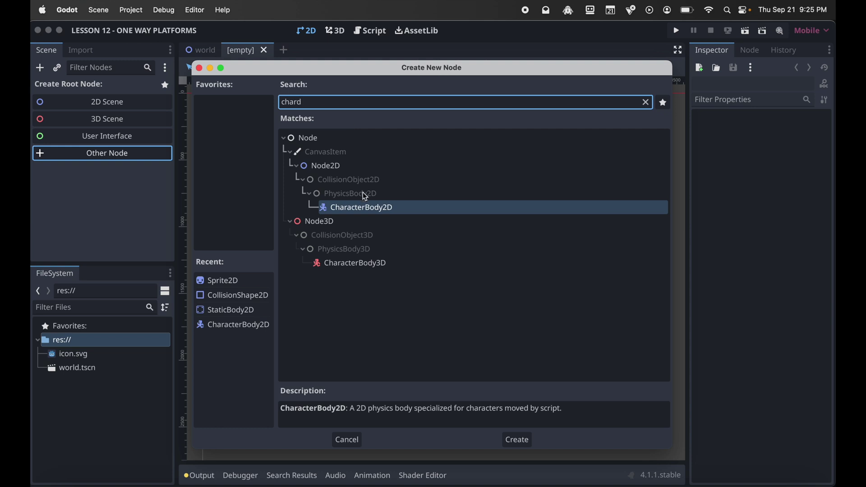
{"action": "double_click", "coordinate": [364, 208]}
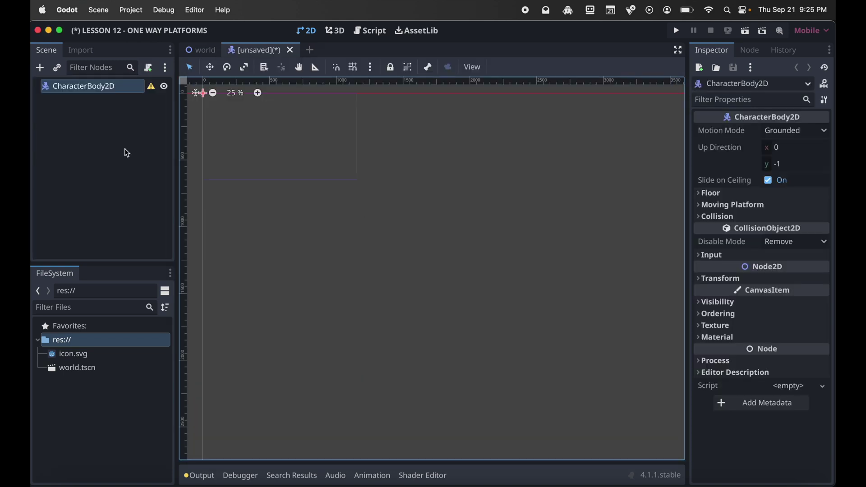
Rename the CharacterBody2D root to Player and save it as player.tscn
{"action": "left_click", "coordinate": [92, 90]}
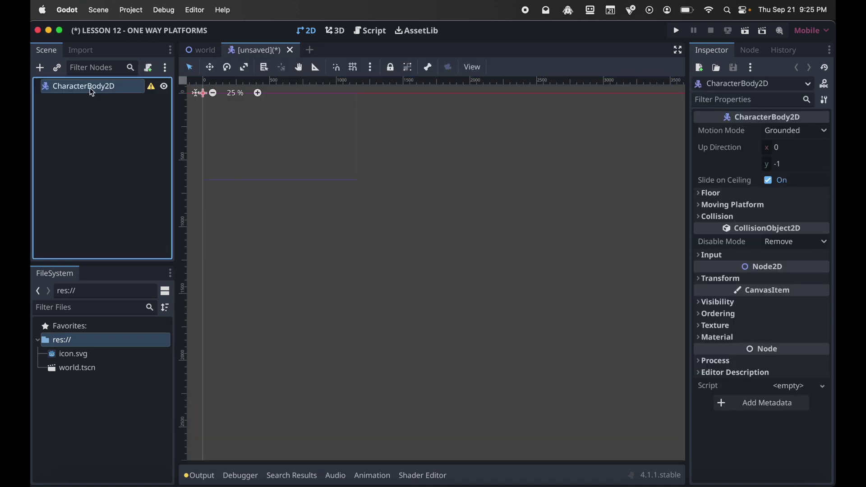
{"action": "left_click", "coordinate": [90, 87]}
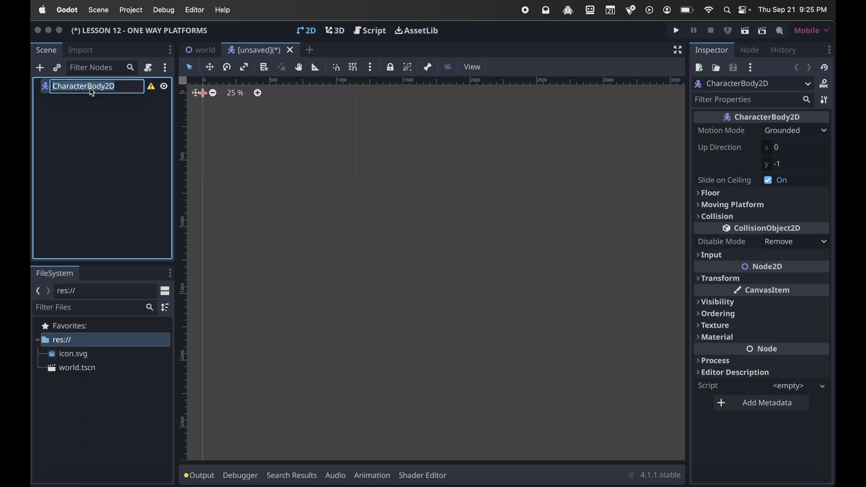
{"action": "type", "text": "Player"}
{"action": "key", "text": "Return"}
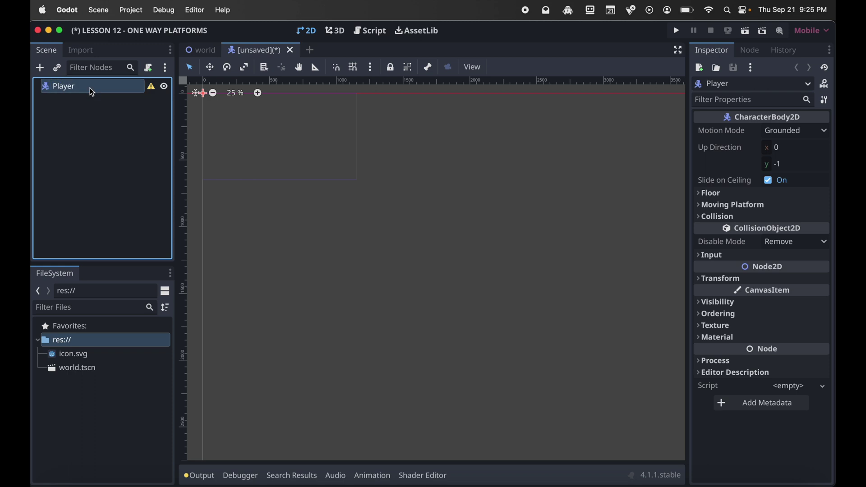
{"action": "key", "text": "super+s"}
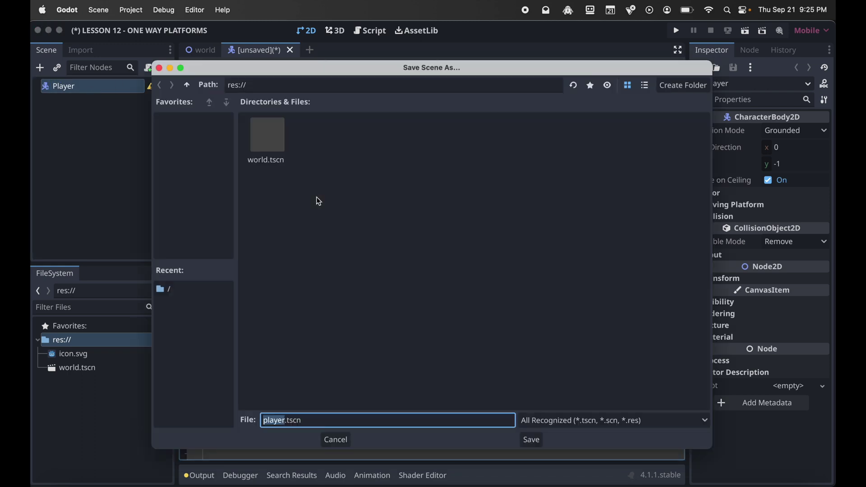
{"action": "key", "text": "Return"}
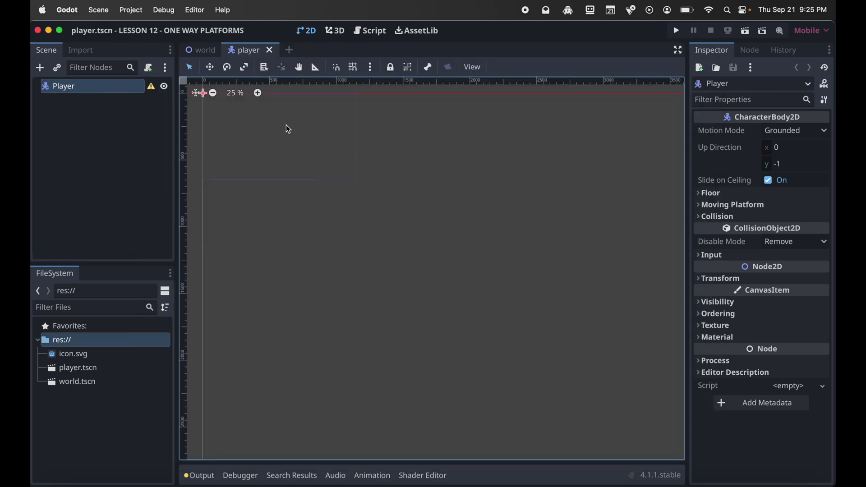
{"action": "left_click", "coordinate": [291, 49]}
Give the new scene a StaticBody2D root node, found by searching 'stat'
{"action": "left_click", "coordinate": [108, 155]}
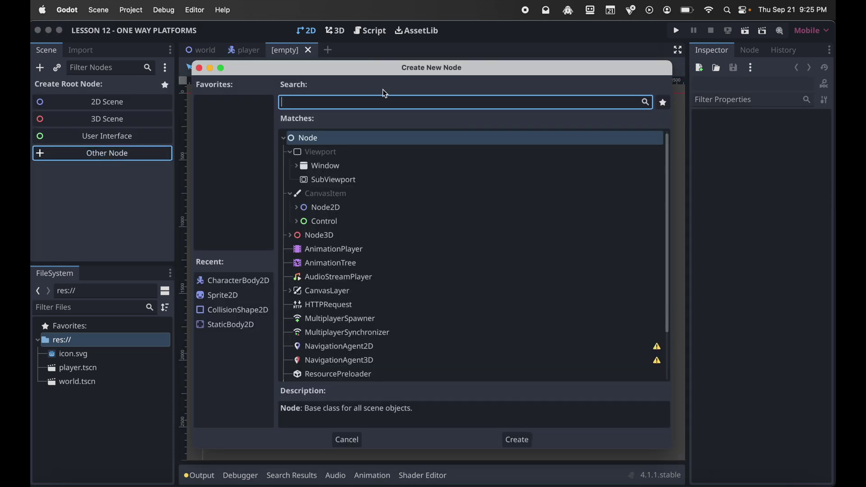
{"action": "type", "text": "stat"}
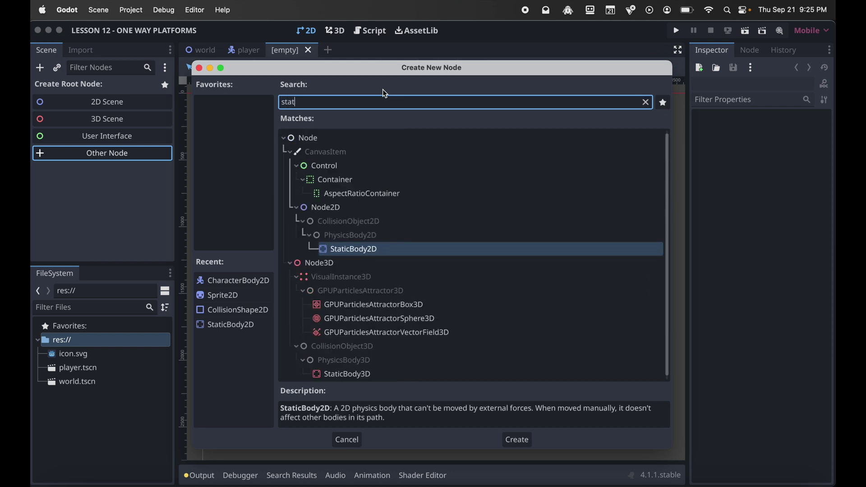
{"action": "left_click", "coordinate": [363, 250]}
{"action": "double_click", "coordinate": [362, 249]}
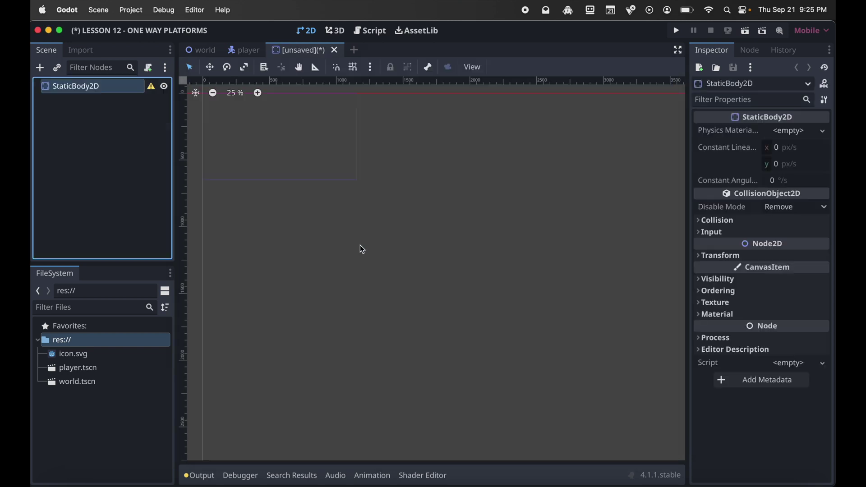
Rename the StaticBody2D root to Floor and save it as floor.tscn
{"action": "left_click", "coordinate": [82, 87]}
{"action": "double_click", "coordinate": [88, 87]}
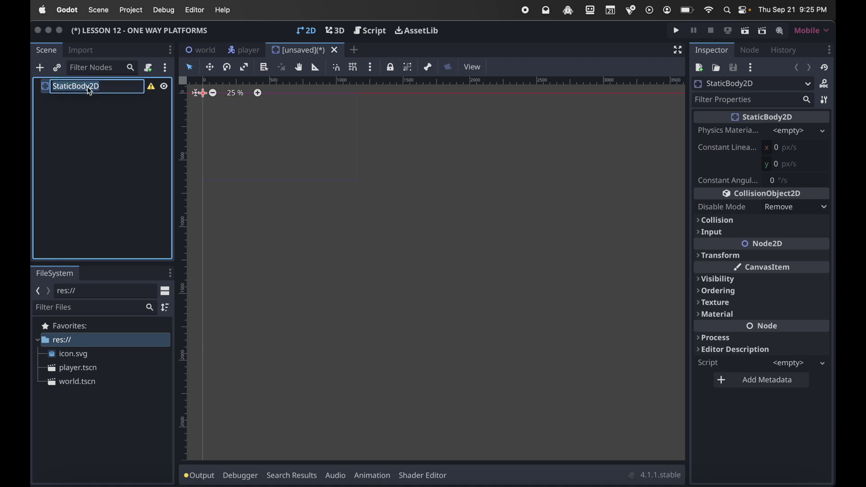
{"action": "type", "text": "Floor"}
{"action": "key", "text": "Return"}
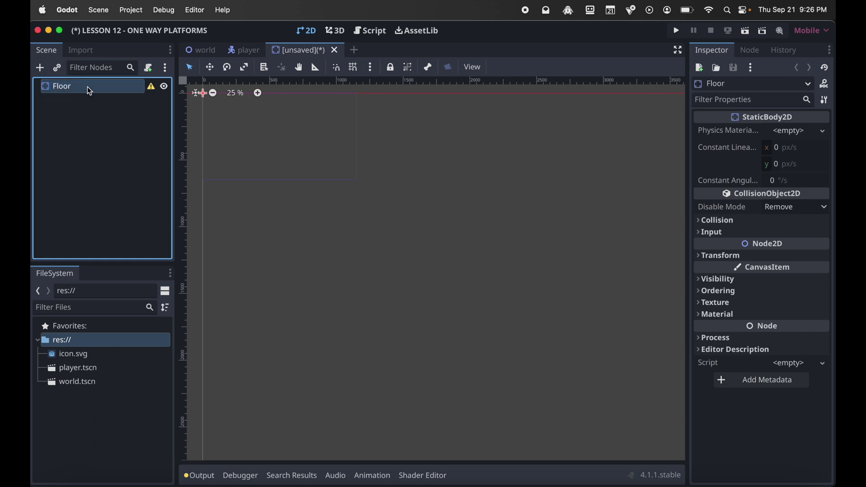
{"action": "key", "text": "super+s"}
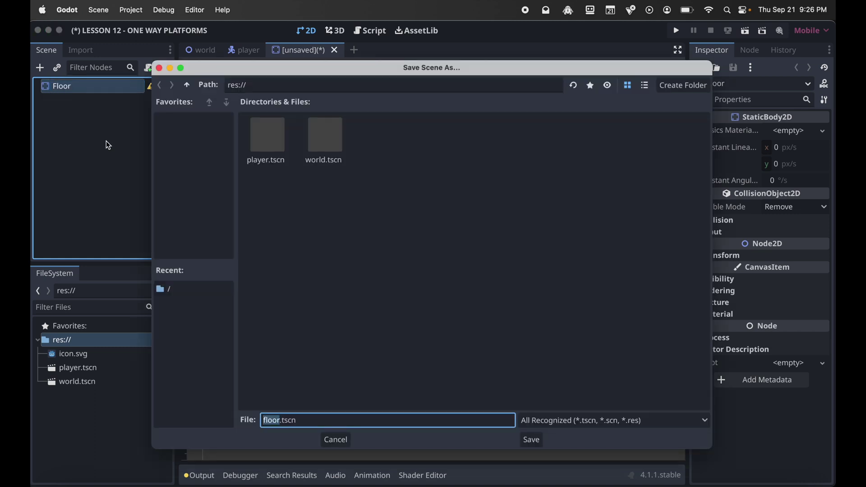
{"action": "key", "text": "Return"}
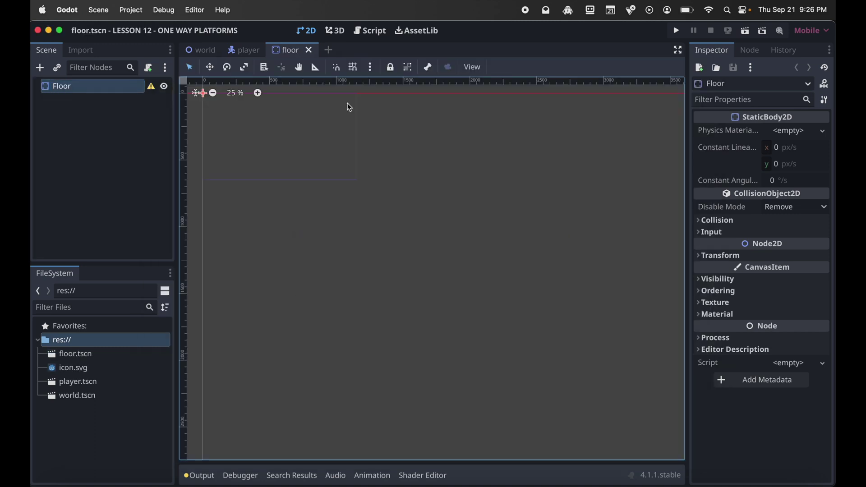
Start a new scene with a StaticBody2D root node
{"action": "left_click", "coordinate": [329, 51]}
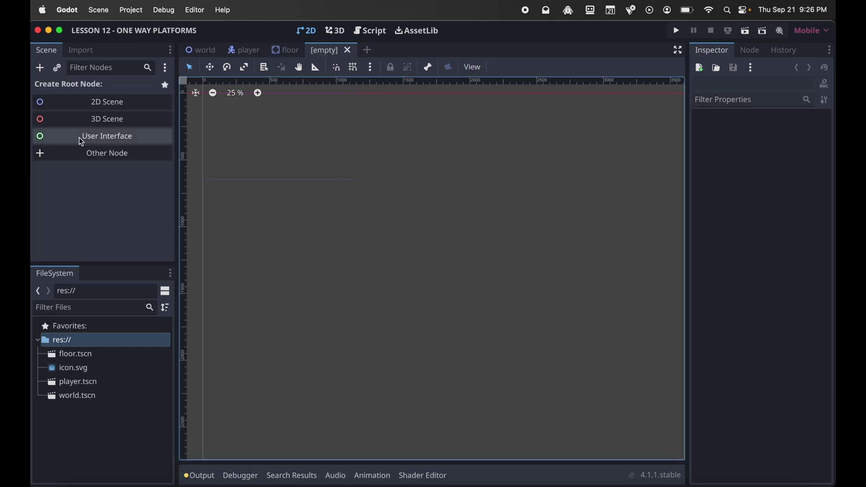
{"action": "left_click", "coordinate": [105, 152]}
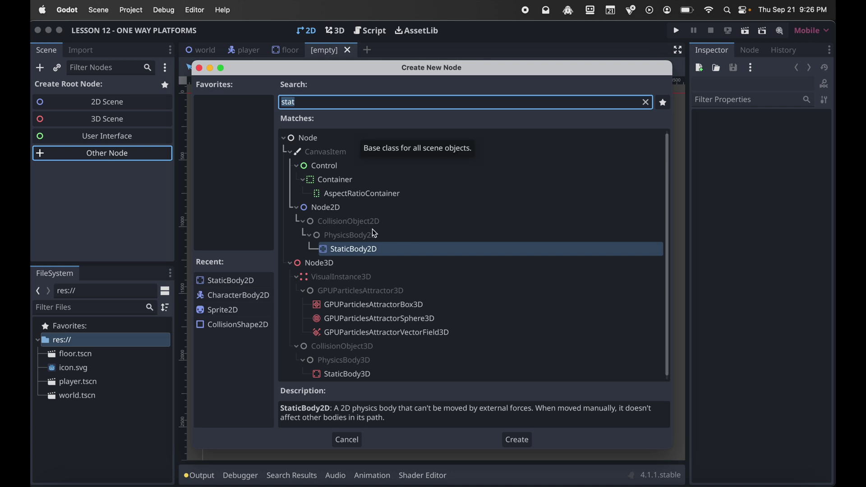
{"action": "double_click", "coordinate": [359, 251]}
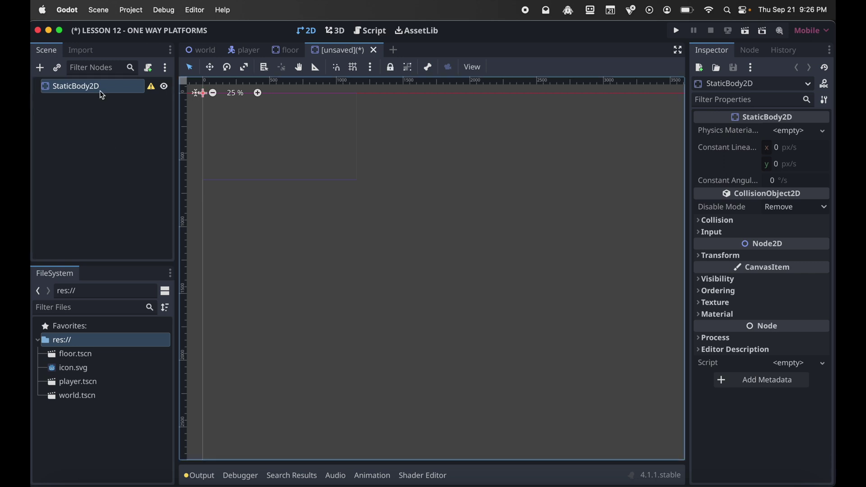
Rename the StaticBody2D root to Platform and save it as platform.tscn
{"action": "double_click", "coordinate": [87, 89]}
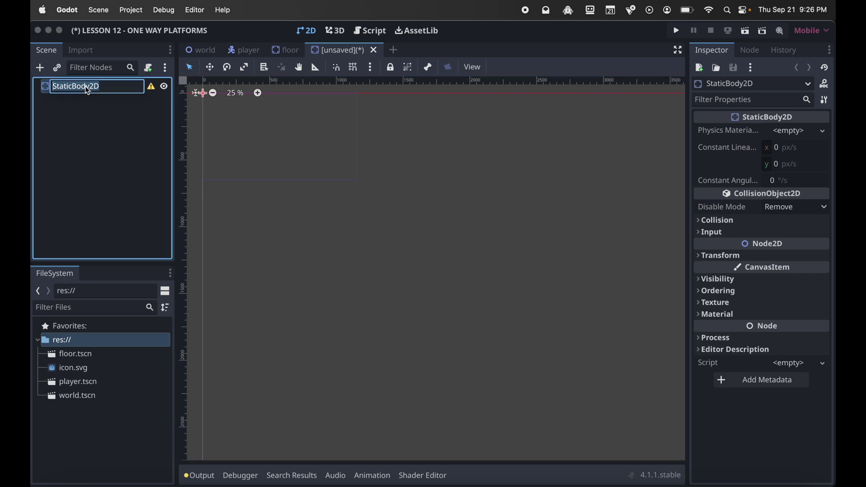
{"action": "type", "text": "Platform"}
{"action": "key", "text": "Return"}
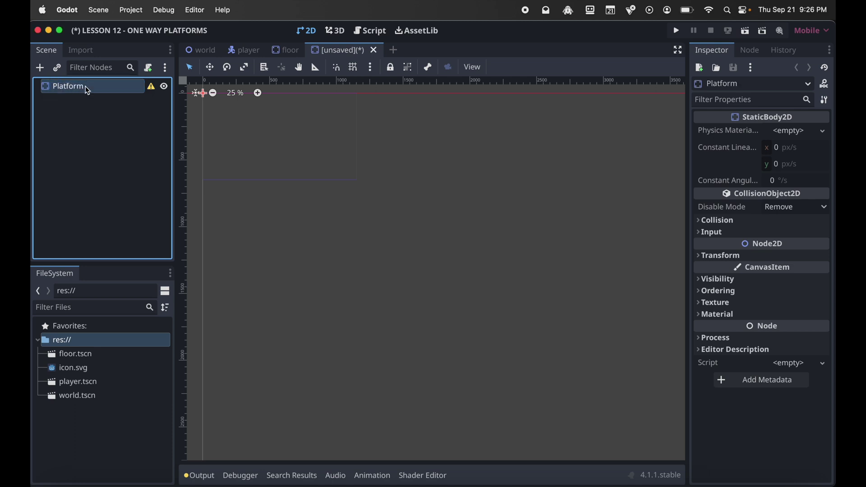
{"action": "key", "text": "super+s"}
{"action": "key", "text": "Return"}
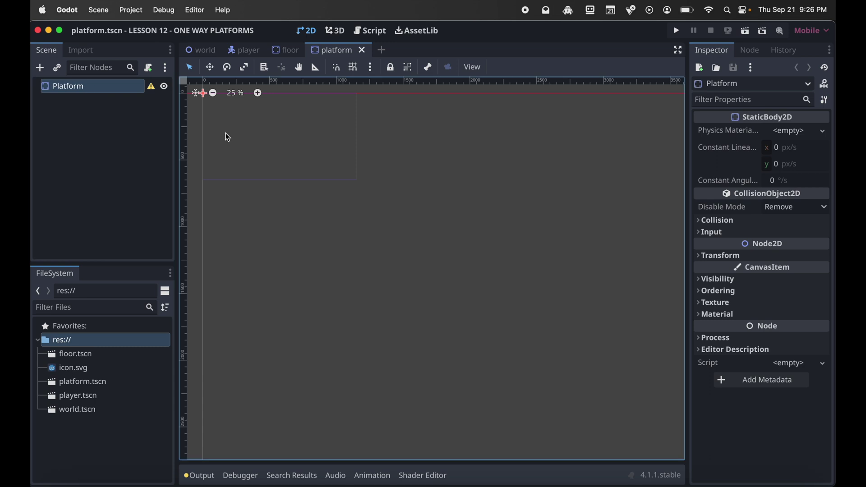
{"action": "scroll", "coordinate": [293, 145], "scroll_direction": "up", "scroll_amount": 5}
{"action": "scroll", "coordinate": [293, 145], "scroll_direction": "left", "scroll_amount": 5}
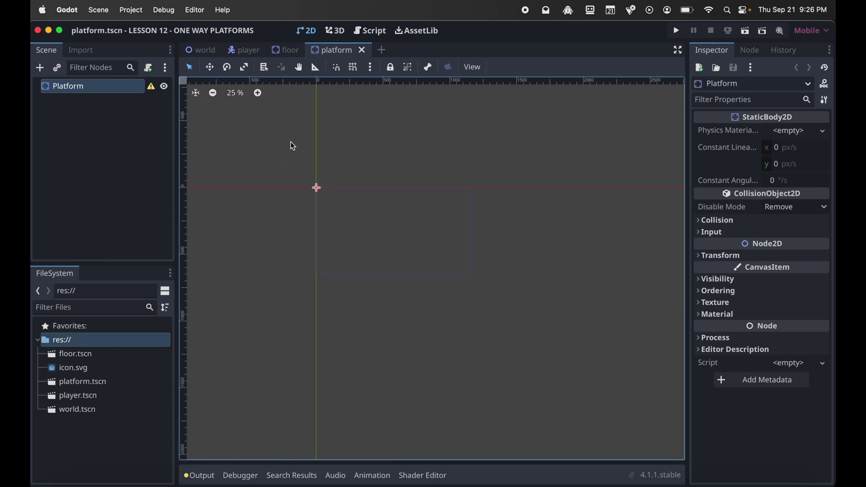
{"action": "scroll", "coordinate": [388, 210], "scroll_direction": "up", "scroll_amount": 5}
{"action": "scroll", "coordinate": [388, 210], "scroll_direction": "left", "scroll_amount": 1}
{"action": "scroll", "coordinate": [388, 211], "scroll_direction": "down", "scroll_amount": 1}
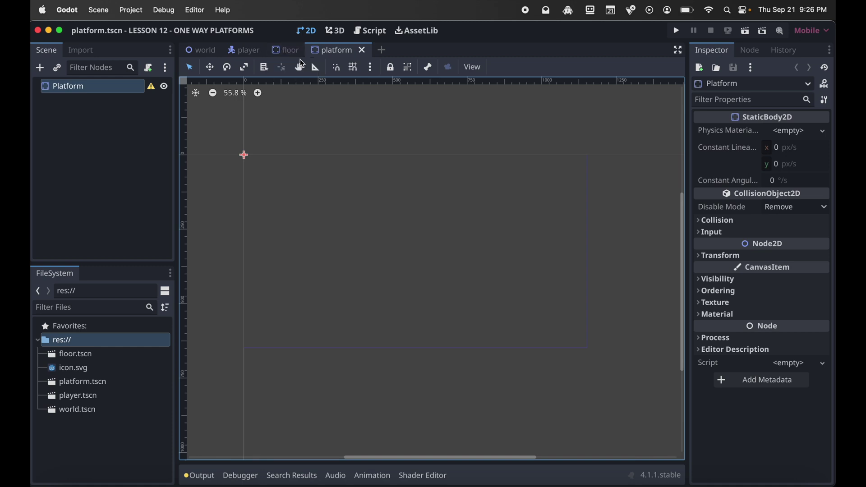
{"action": "mouse_move", "coordinate": [250, 53]}
{"action": "mouse_move", "coordinate": [213, 55]}
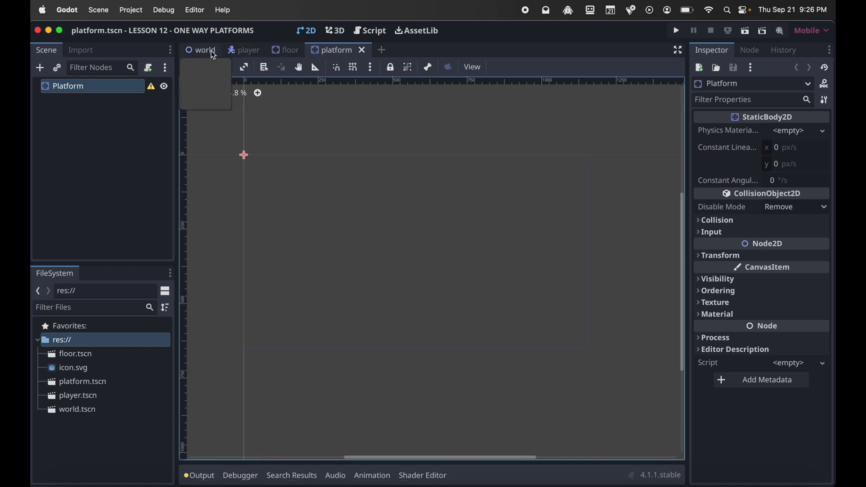
In the player scene, add a Sprite2D child under Player
{"action": "left_click", "coordinate": [207, 52]}
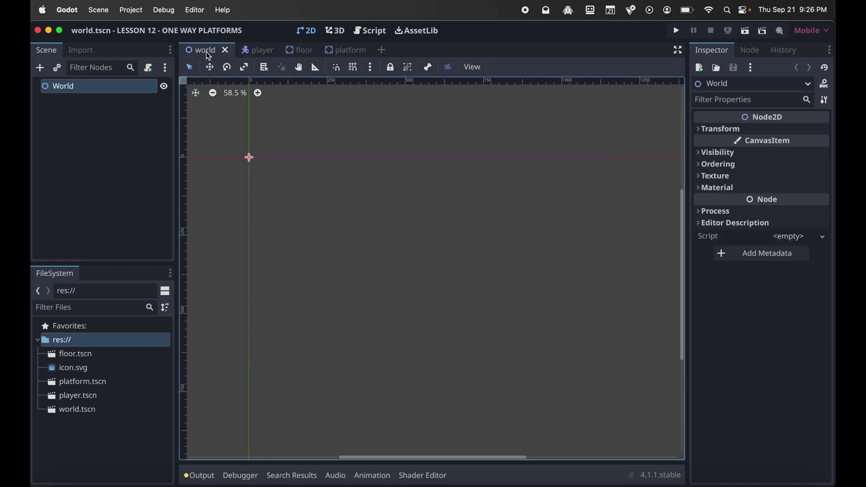
{"action": "left_click", "coordinate": [268, 52]}
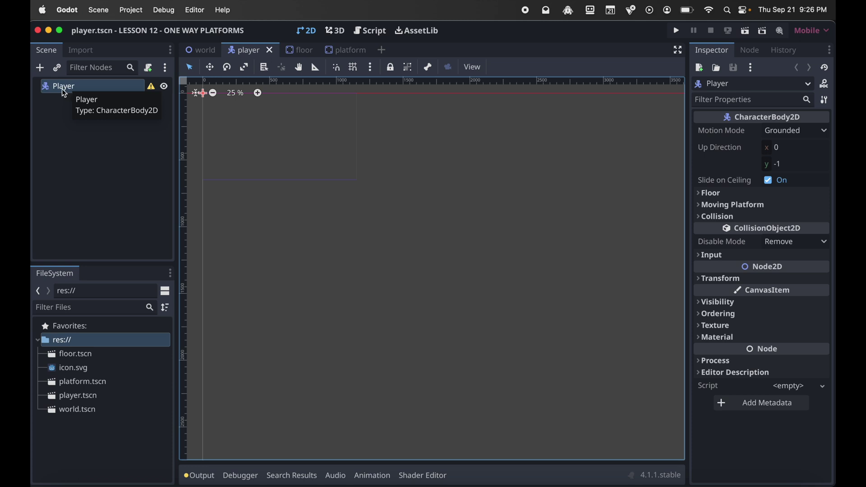
{"action": "left_click", "coordinate": [41, 72]}
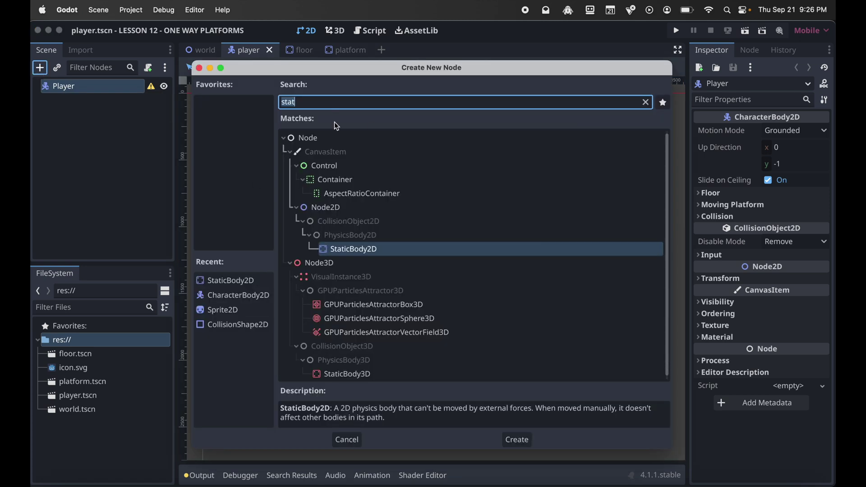
{"action": "type", "text": "colli"}
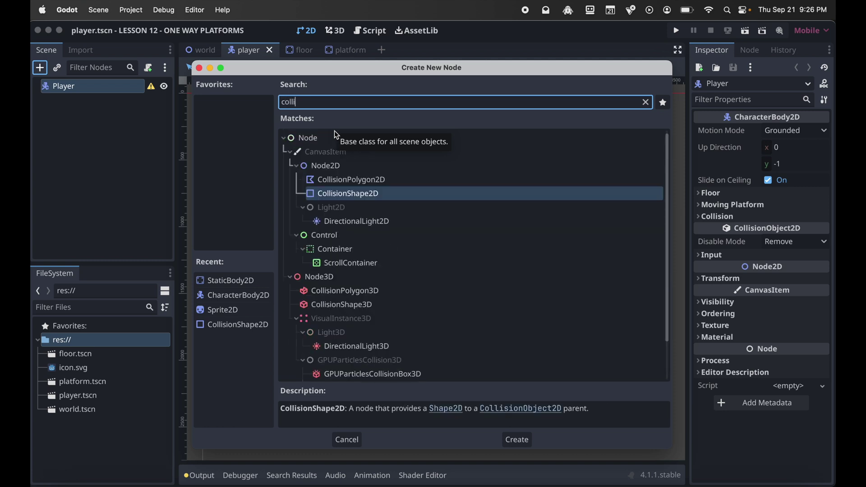
{"action": "key", "text": "BackSpace"}
{"action": "key", "text": "BackSpace"}
{"action": "key", "text": "BackSpace"}
{"action": "key", "text": "BackSpace"}
{"action": "key", "text": "BackSpace"}
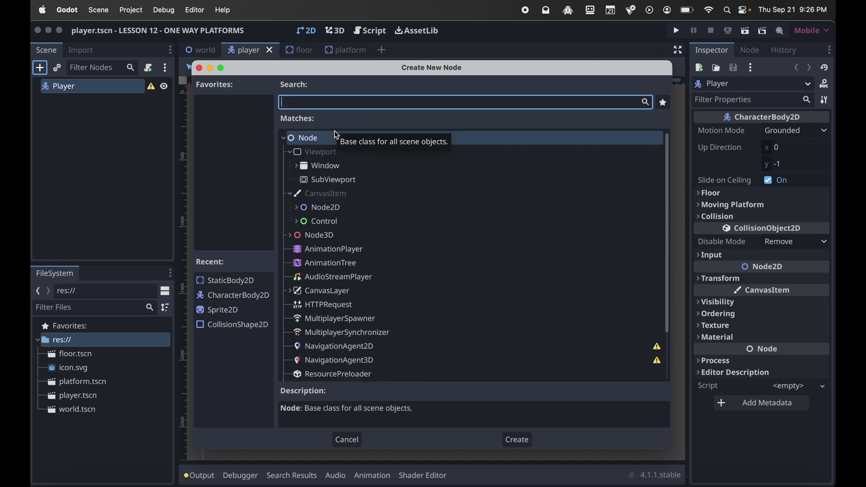
{"action": "type", "text": "sprite"}
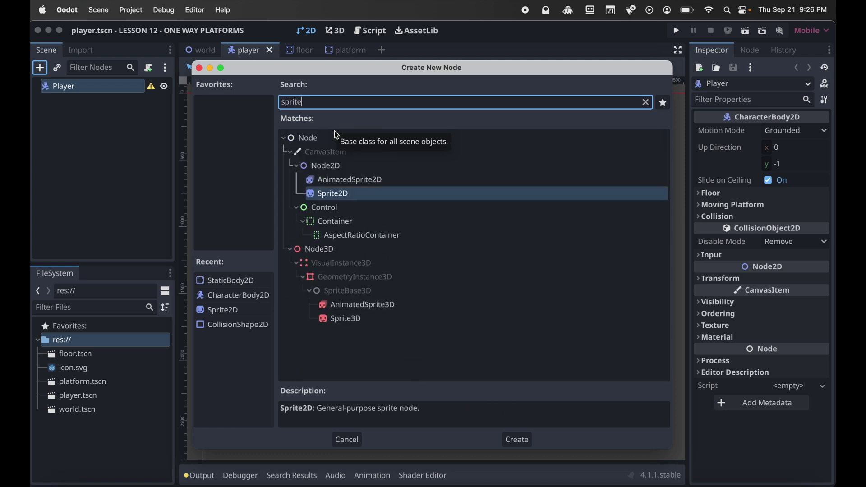
{"action": "key", "text": "Return"}
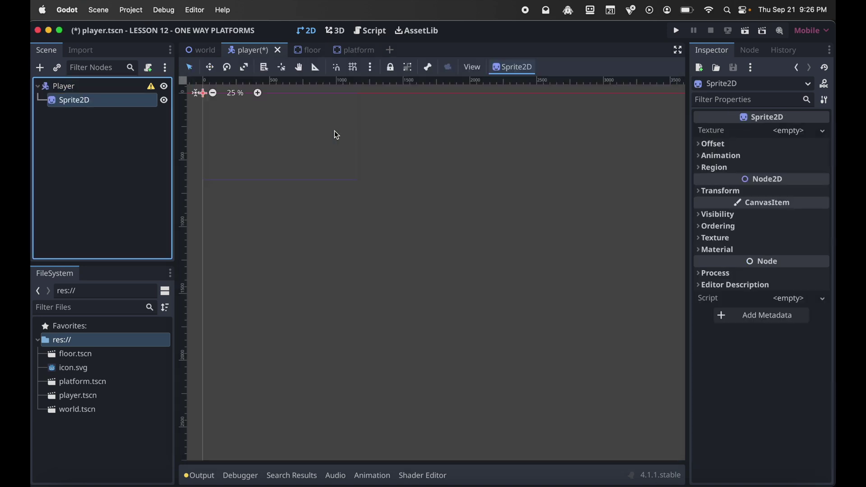
Add a CollisionShape2D child under Player
{"action": "left_click", "coordinate": [62, 87]}
{"action": "left_click", "coordinate": [40, 68]}
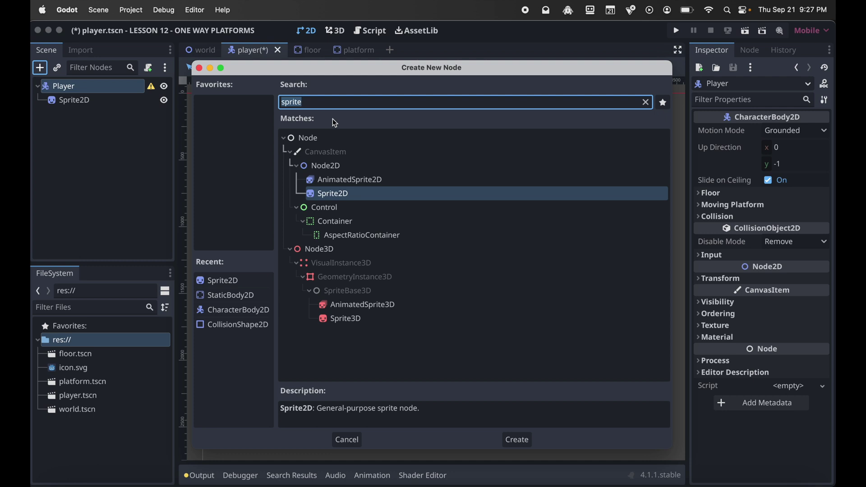
{"action": "type", "text": "collision"}
{"action": "key", "text": "Return"}
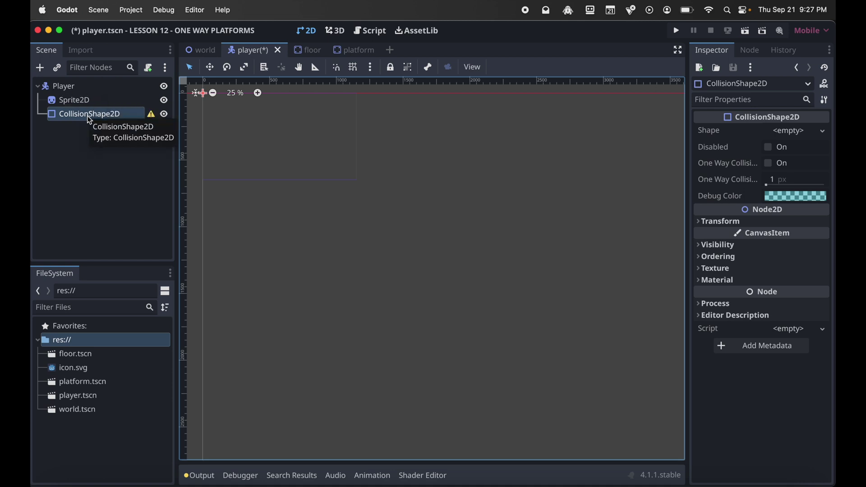
Set the CollisionShape2D's Shape to a new RectangleShape2D
{"action": "scroll", "coordinate": [283, 152], "scroll_direction": "left", "scroll_amount": 5}
{"action": "scroll", "coordinate": [283, 152], "scroll_direction": "up", "scroll_amount": 4}
{"action": "scroll", "coordinate": [283, 152], "scroll_direction": "up", "scroll_amount": 5}
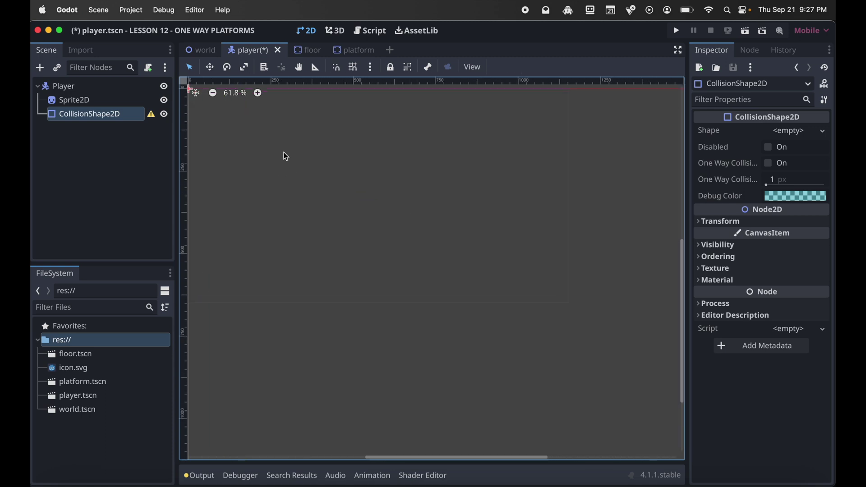
{"action": "scroll", "coordinate": [283, 153], "scroll_direction": "left", "scroll_amount": 3}
{"action": "scroll", "coordinate": [283, 152], "scroll_direction": "up", "scroll_amount": 2}
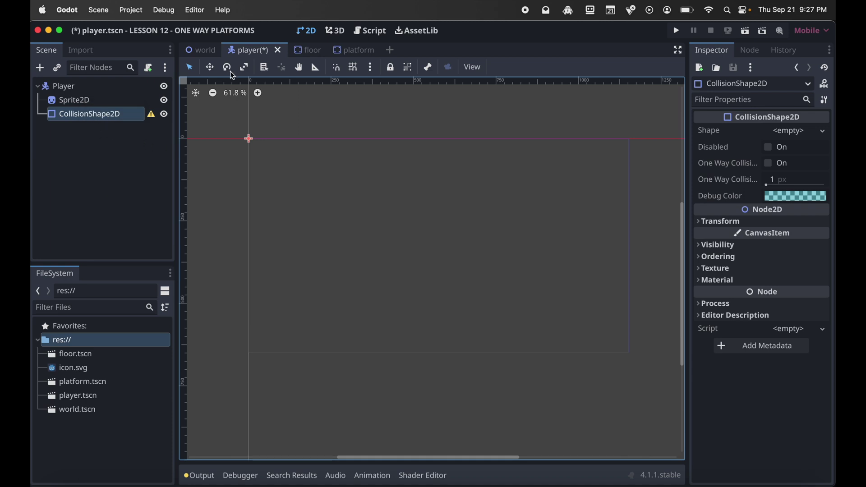
{"action": "left_click", "coordinate": [792, 131]}
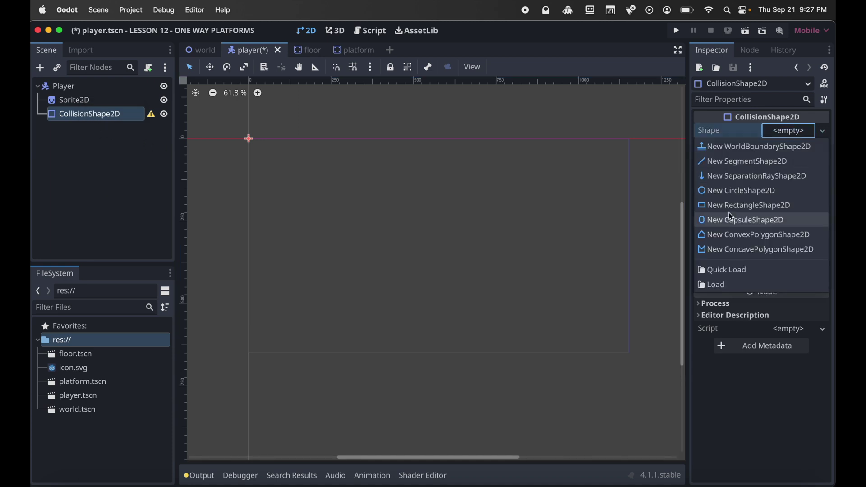
{"action": "left_click", "coordinate": [732, 206]}
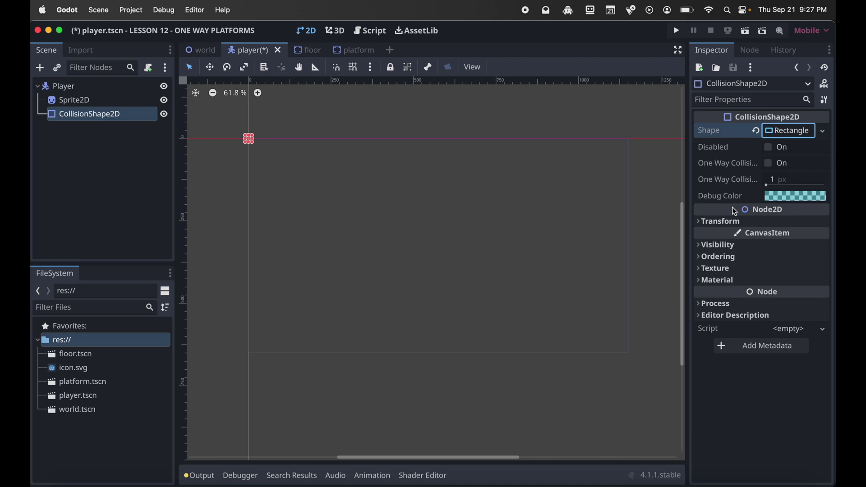
{"action": "left_click", "coordinate": [77, 103]}
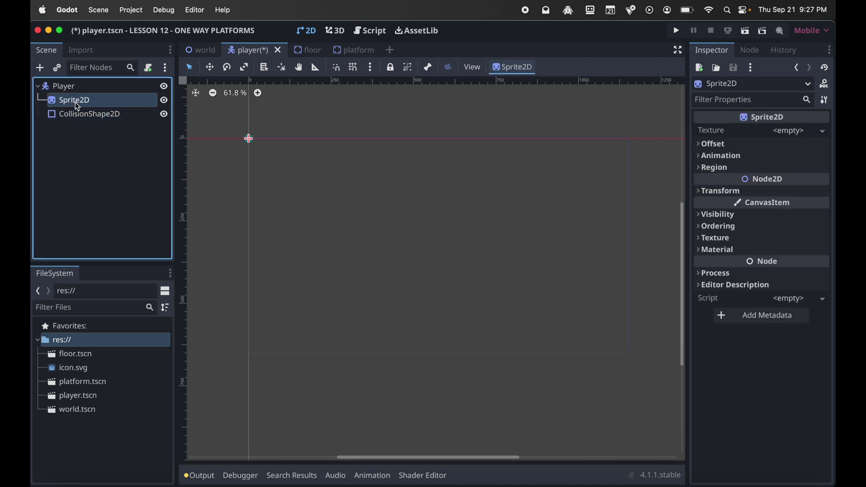
Assign icon.svg as the Texture of the Player's Sprite2D
{"action": "left_click", "coordinate": [70, 370]}
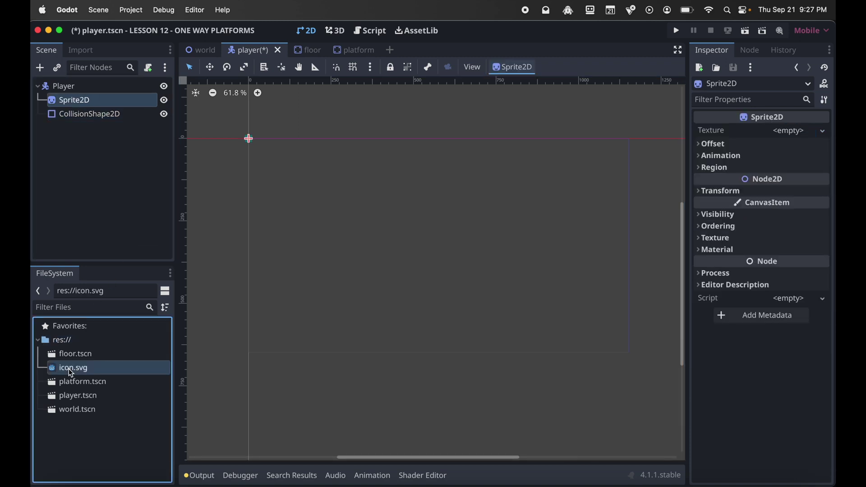
{"action": "left_click_drag", "start_coordinate": [68, 369], "coordinate": [780, 134]}
{"action": "scroll", "coordinate": [399, 217], "scroll_direction": "up", "scroll_amount": 3}
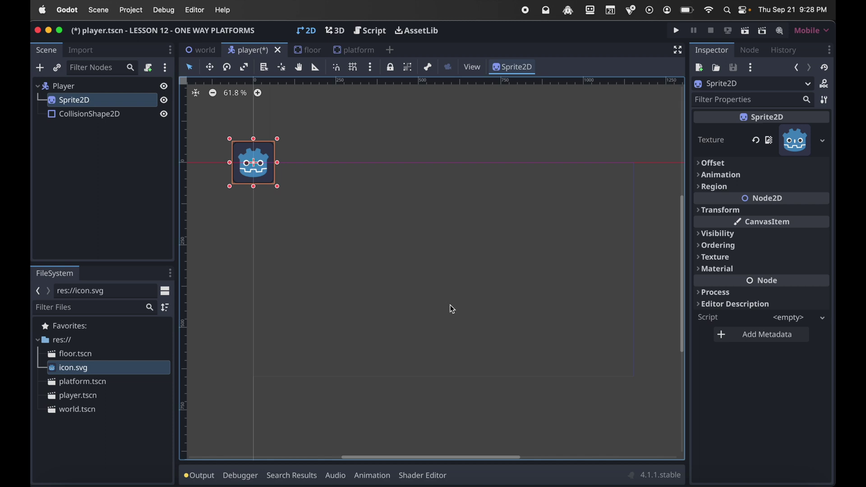
{"action": "scroll", "coordinate": [383, 295], "scroll_direction": "left", "scroll_amount": 1}
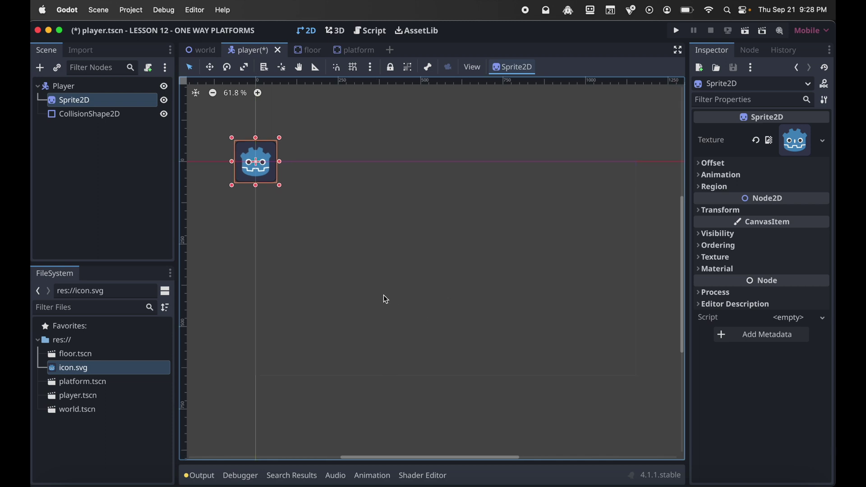
{"action": "scroll", "coordinate": [380, 291], "scroll_direction": "down", "scroll_amount": 2}
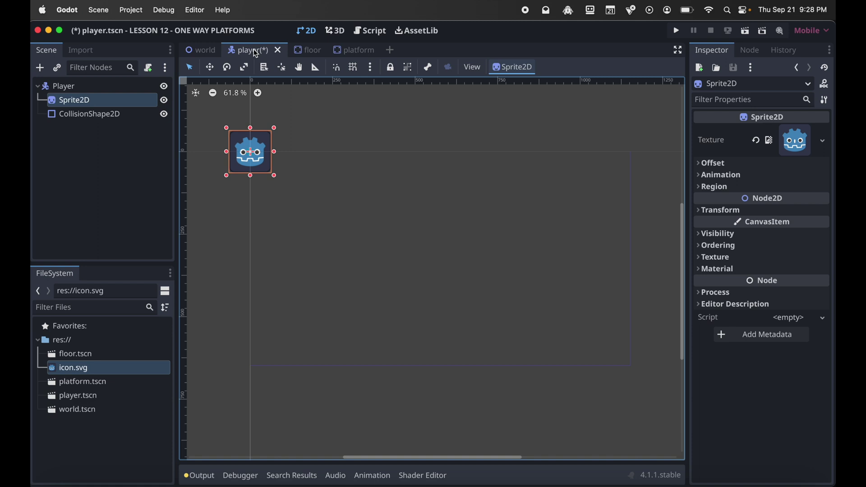
Save player.tscn and switch to the floor scene
{"action": "key", "text": "super+s"}
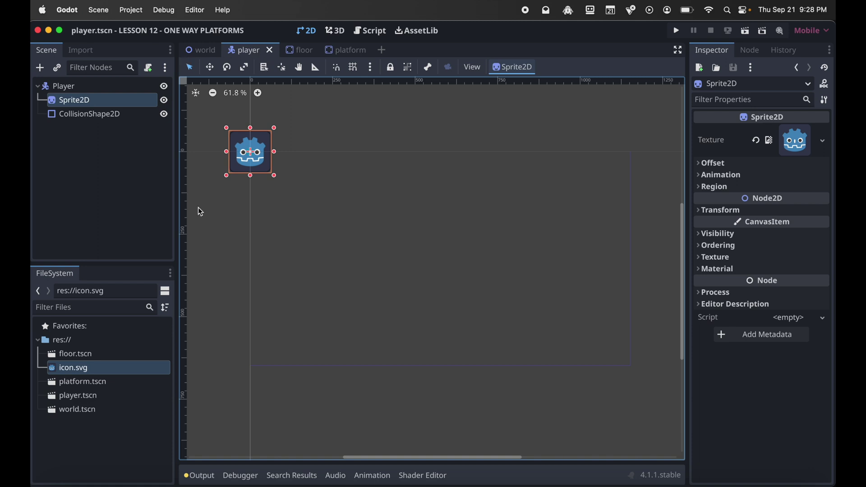
{"action": "scroll", "coordinate": [333, 259], "scroll_direction": "up", "scroll_amount": 2}
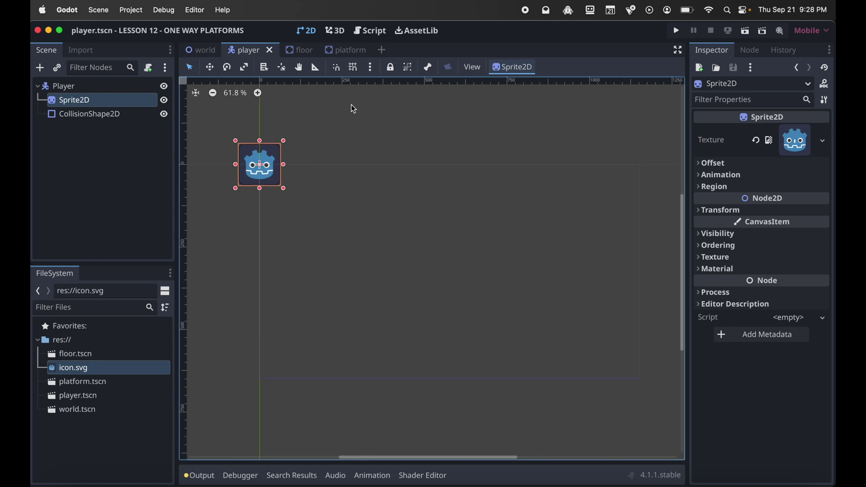
{"action": "left_click", "coordinate": [300, 51]}
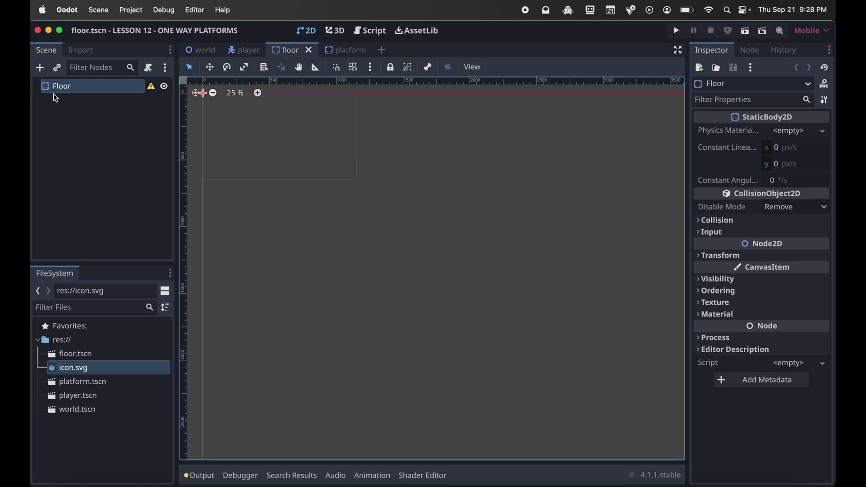
Add Sprite2D and CollisionShape2D children under Floor
{"action": "left_click", "coordinate": [40, 68]}
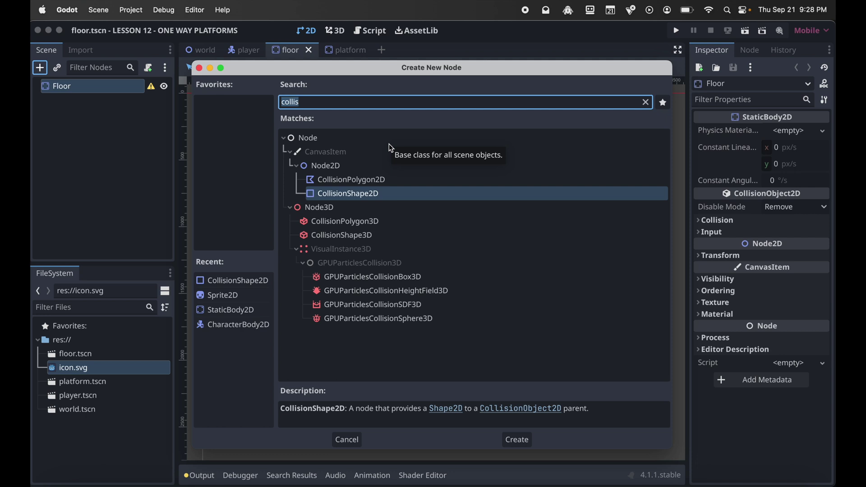
{"action": "type", "text": "sprite"}
{"action": "key", "text": "Return"}
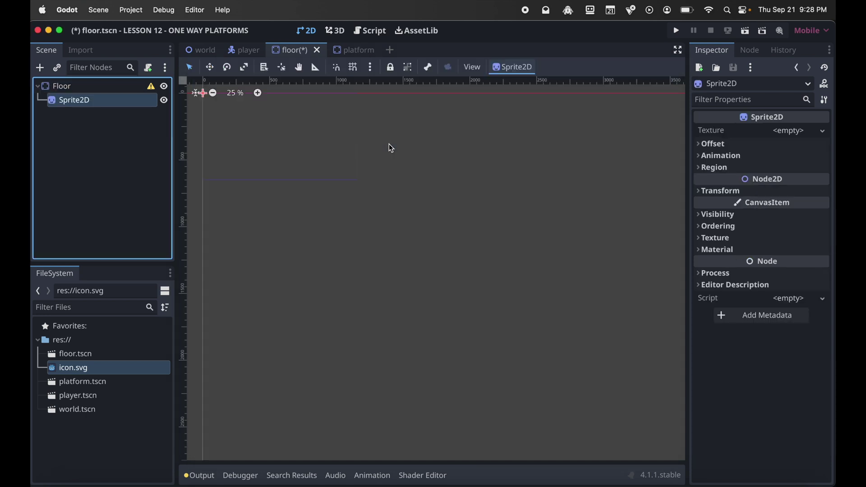
{"action": "left_click", "coordinate": [59, 82]}
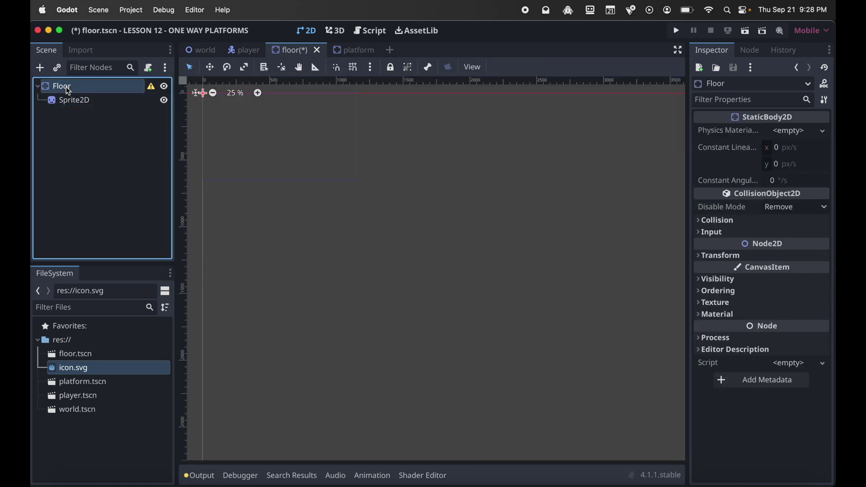
{"action": "left_click", "coordinate": [40, 68]}
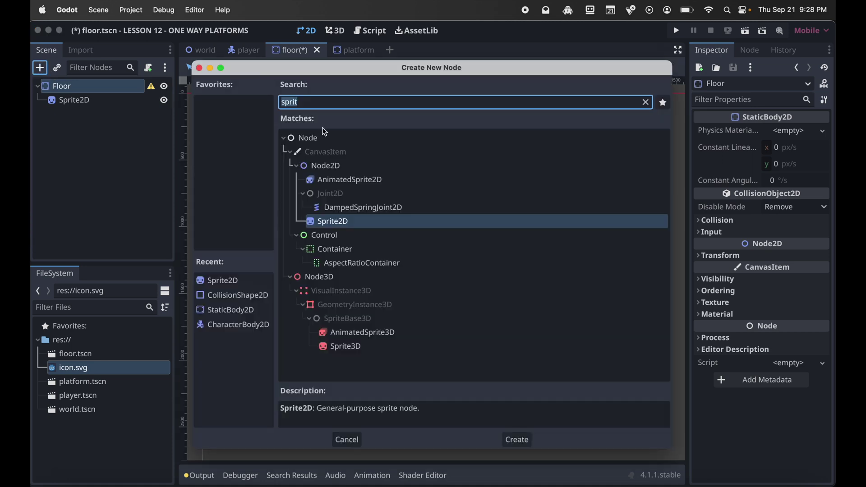
{"action": "type", "text": "coll"}
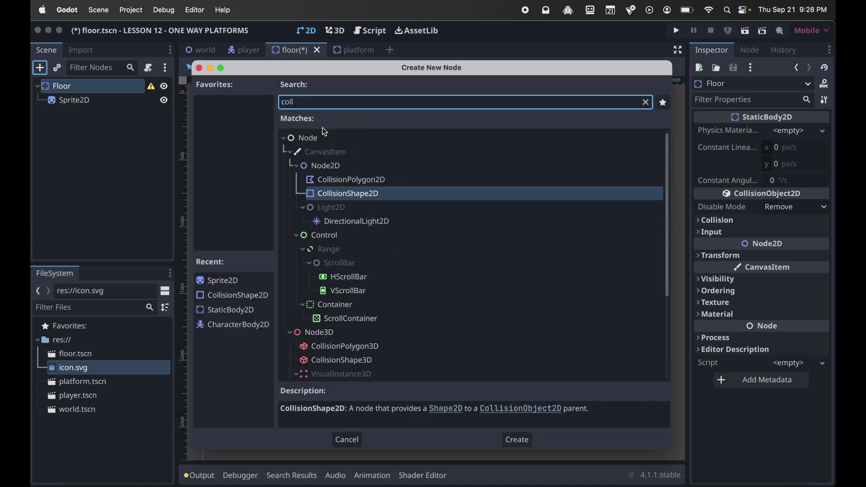
{"action": "double_click", "coordinate": [348, 194]}
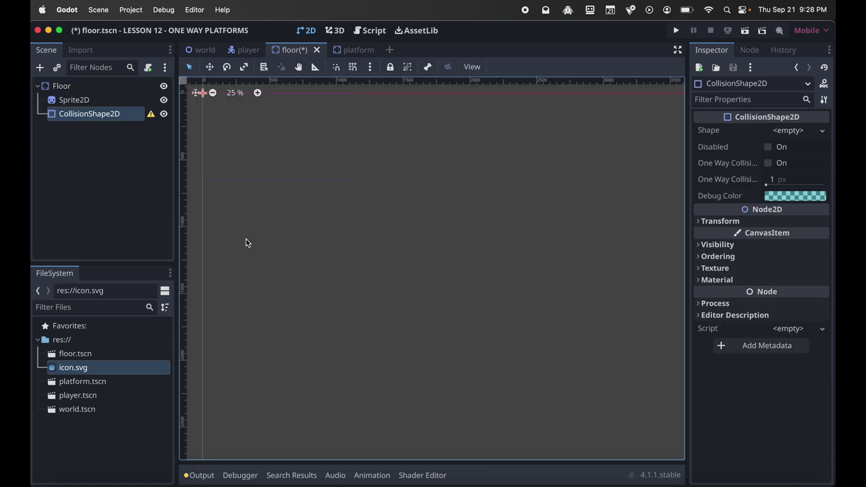
Give the floor's collision shape a RectangleShape2D and its sprite the icon.svg texture
{"action": "left_click", "coordinate": [789, 131]}
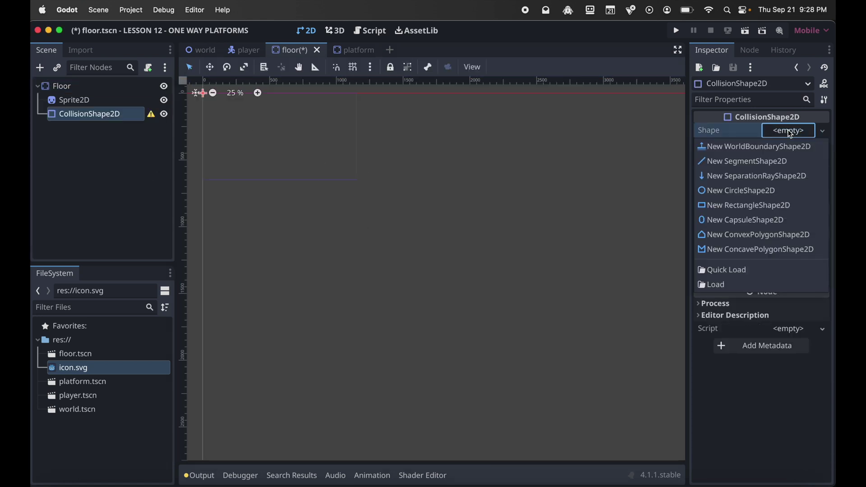
{"action": "left_click", "coordinate": [741, 207]}
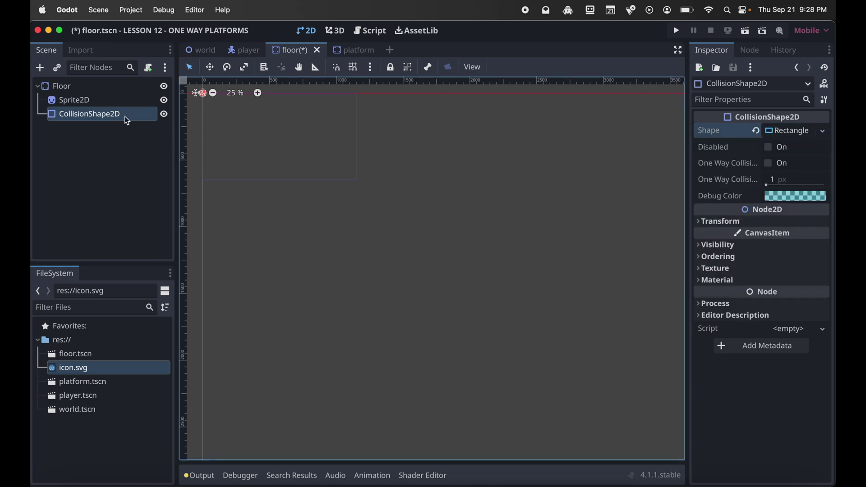
{"action": "left_click", "coordinate": [87, 102]}
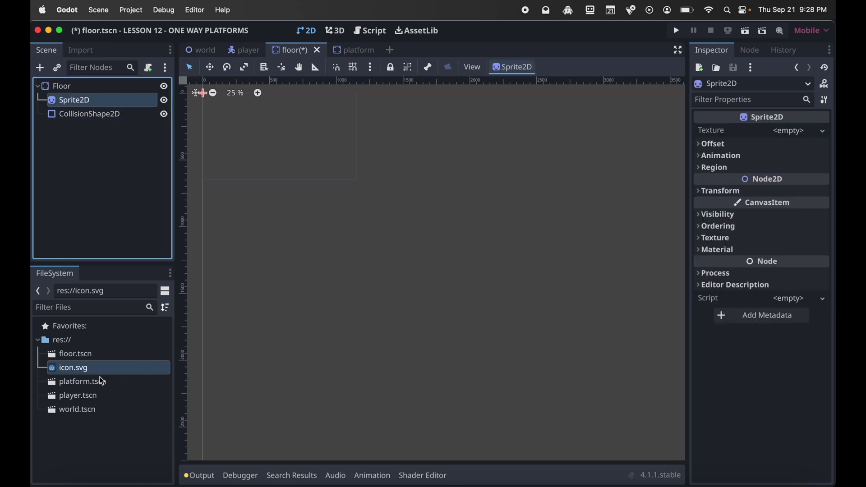
{"action": "left_click_drag", "start_coordinate": [94, 368], "coordinate": [782, 133]}
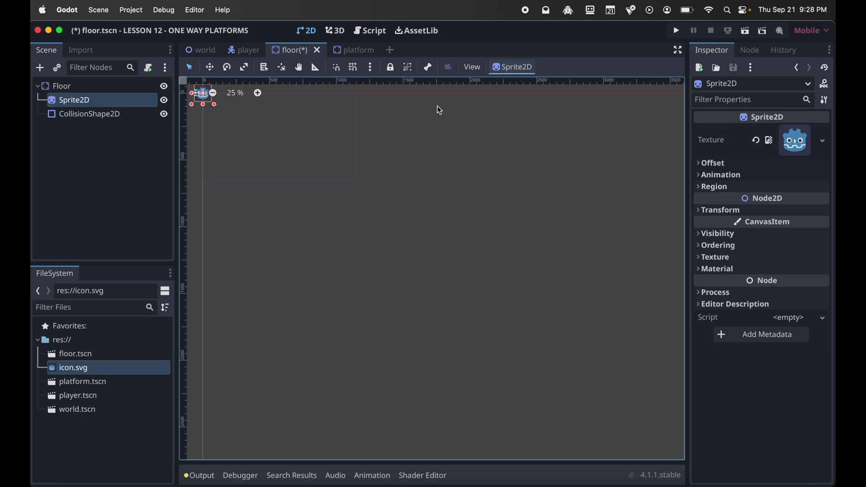
Drag the Floor's collision rectangle corner so it covers the whole icon sprite
{"action": "scroll", "coordinate": [200, 137], "scroll_direction": "left", "scroll_amount": 5}
{"action": "scroll", "coordinate": [200, 137], "scroll_direction": "up", "scroll_amount": 3}
{"action": "scroll", "coordinate": [266, 138], "scroll_direction": "up", "scroll_amount": 10}
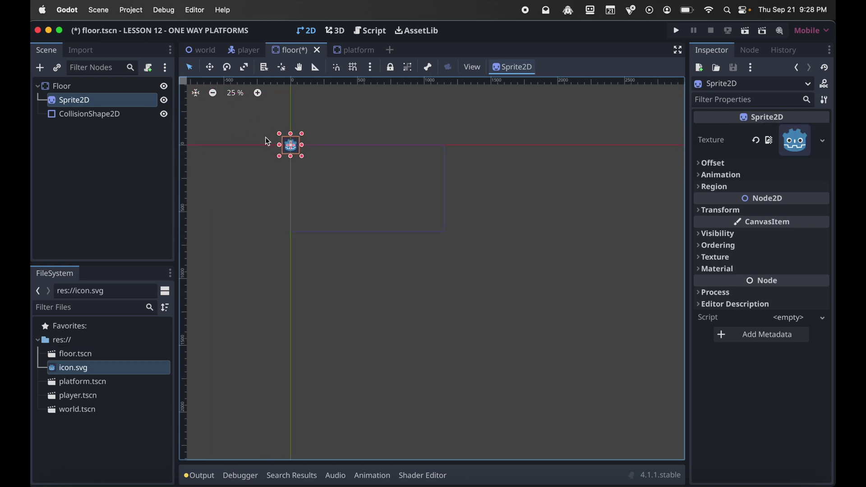
{"action": "scroll", "coordinate": [377, 152], "scroll_direction": "up", "scroll_amount": 3}
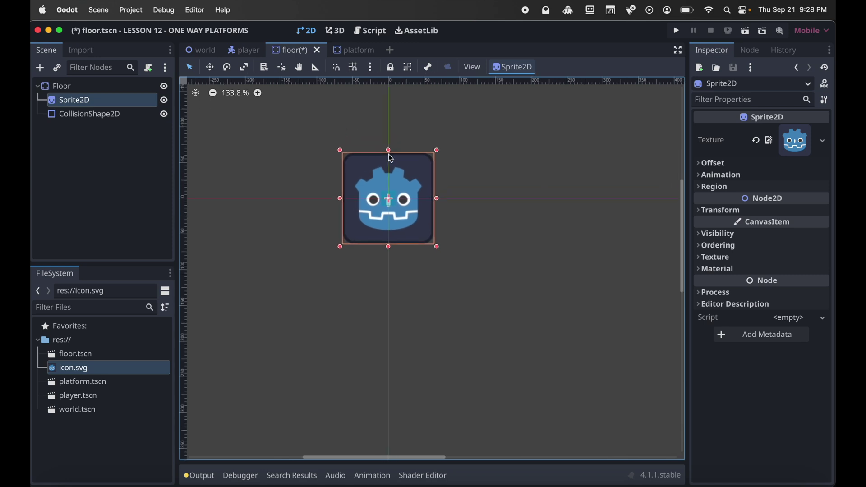
{"action": "left_click", "coordinate": [104, 116]}
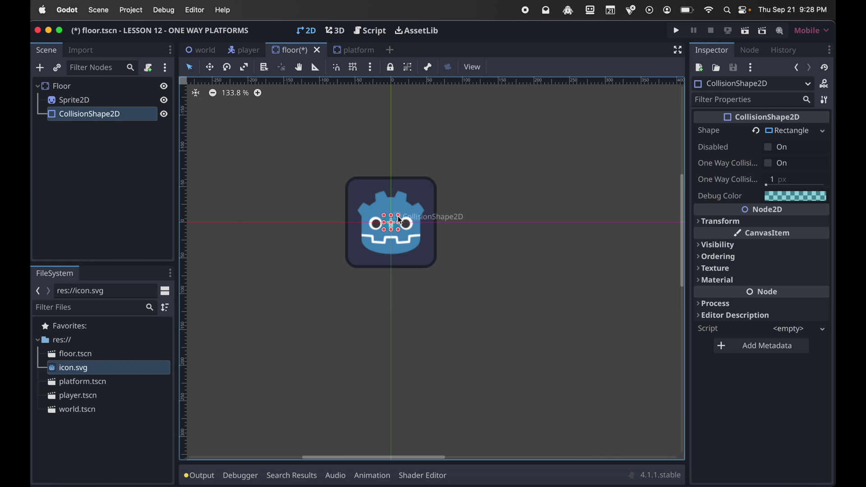
{"action": "left_click_drag", "start_coordinate": [399, 216], "coordinate": [437, 180]}
{"action": "left_click", "coordinate": [483, 254]}
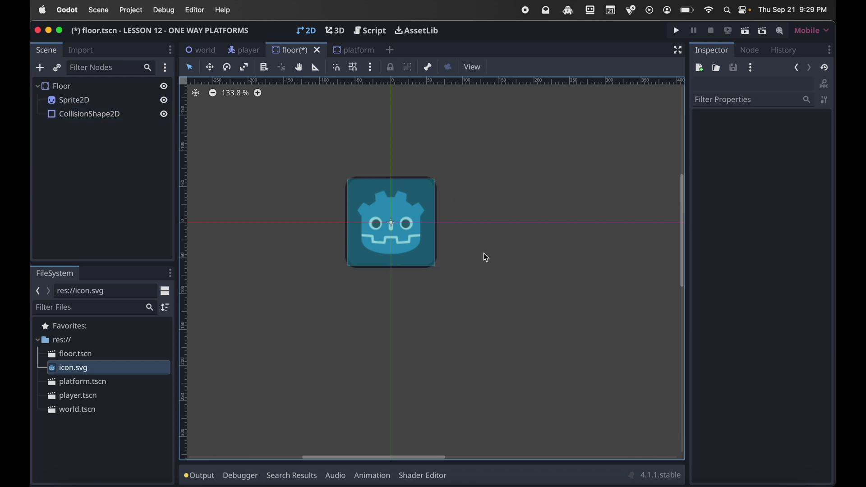
Save floor.tscn
{"action": "scroll", "coordinate": [483, 254], "scroll_direction": "down", "scroll_amount": 6}
{"action": "scroll", "coordinate": [485, 258], "scroll_direction": "right", "scroll_amount": 3}
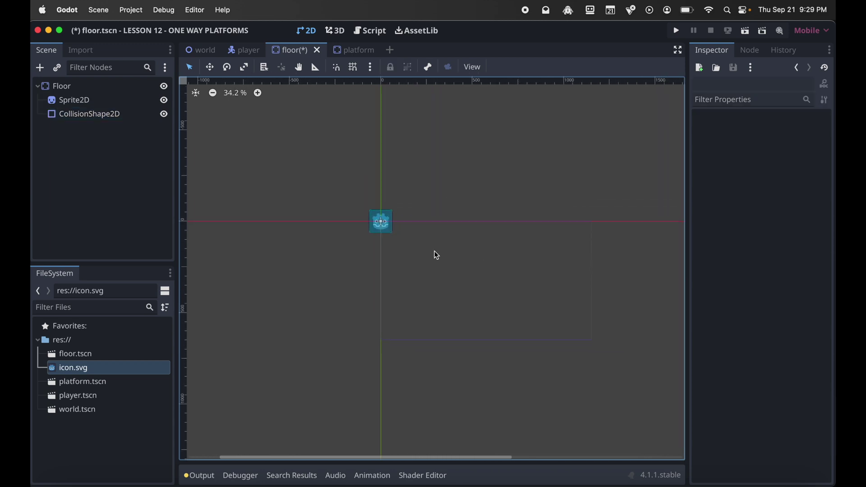
{"action": "key", "text": "super+s"}
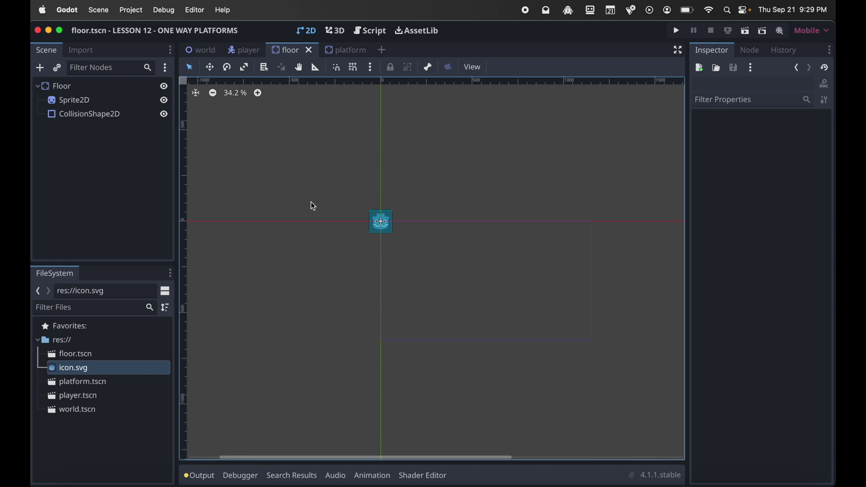
In the platform scene, add a Sprite2D under Platform textured with icon.svg
{"action": "left_click", "coordinate": [354, 55]}
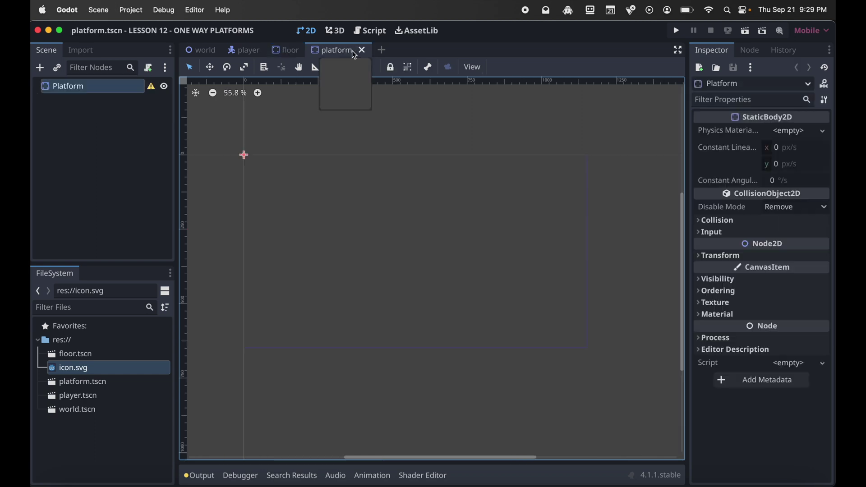
{"action": "left_click", "coordinate": [113, 89]}
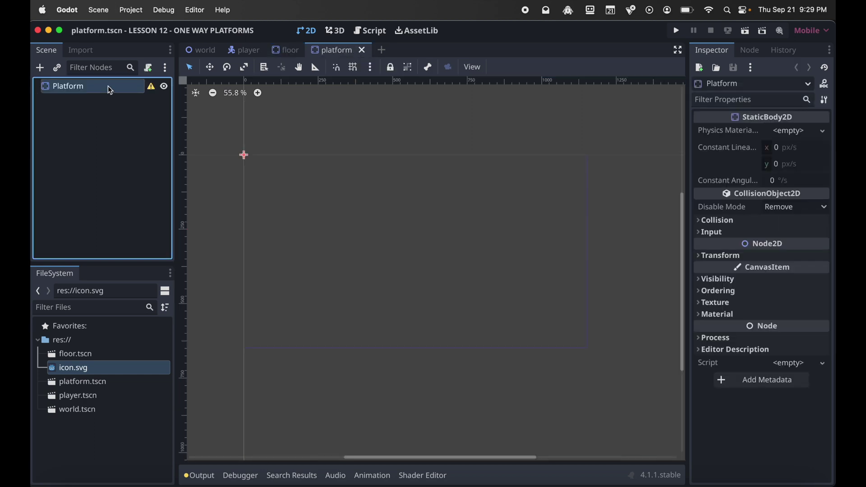
{"action": "left_click", "coordinate": [40, 67]}
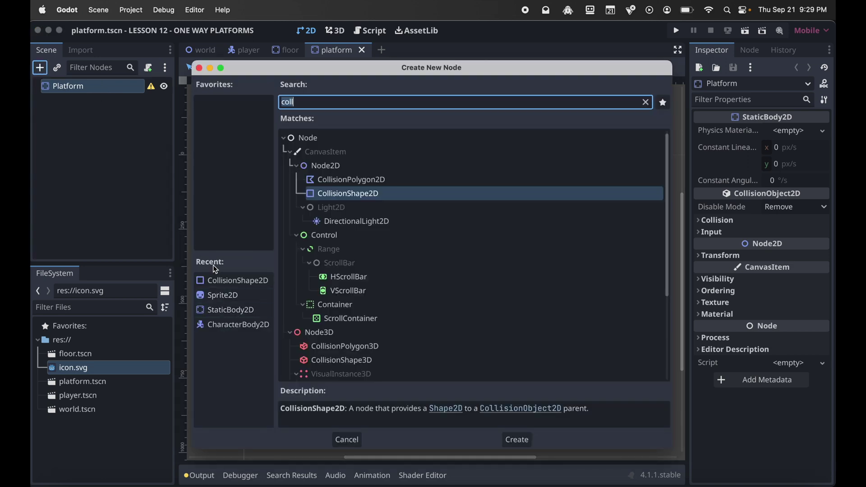
{"action": "double_click", "coordinate": [226, 296]}
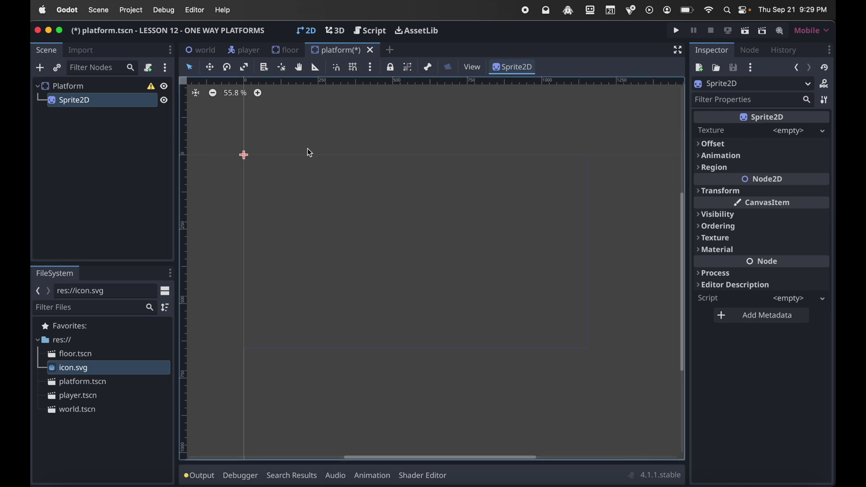
{"action": "left_click_drag", "start_coordinate": [72, 368], "coordinate": [790, 131]}
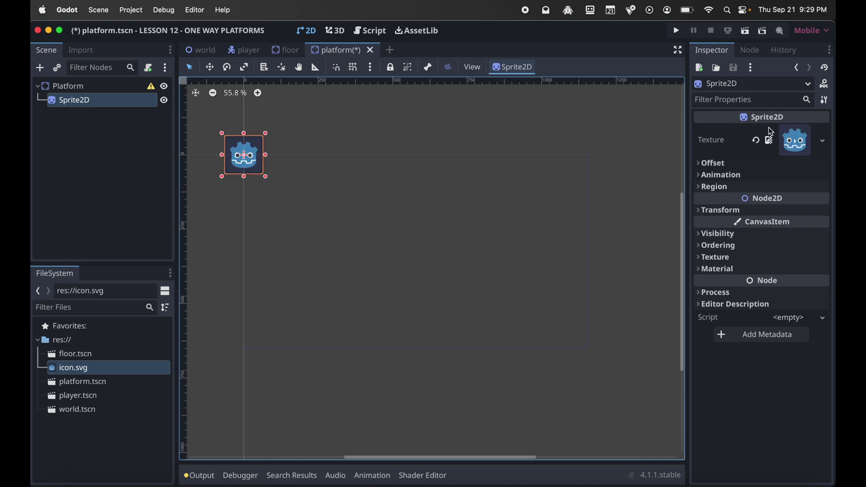
Add a CollisionShape2D under Platform with a new RectangleShape2D
{"action": "left_click", "coordinate": [80, 88]}
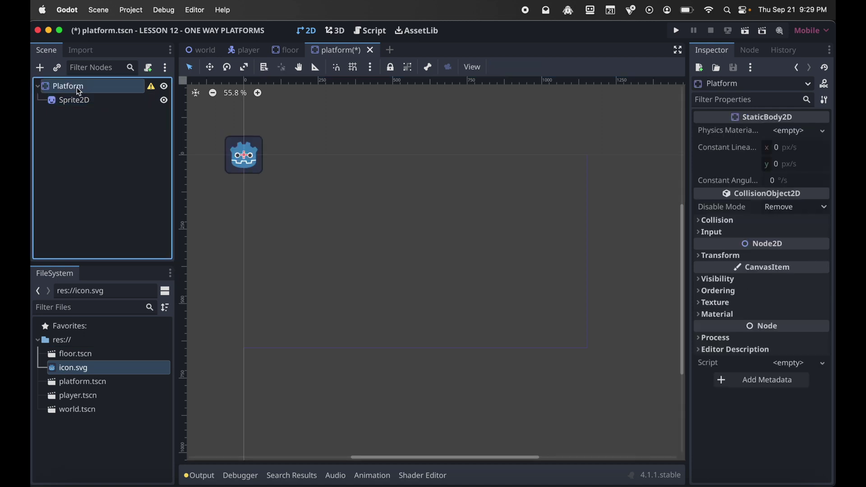
{"action": "left_click", "coordinate": [43, 71]}
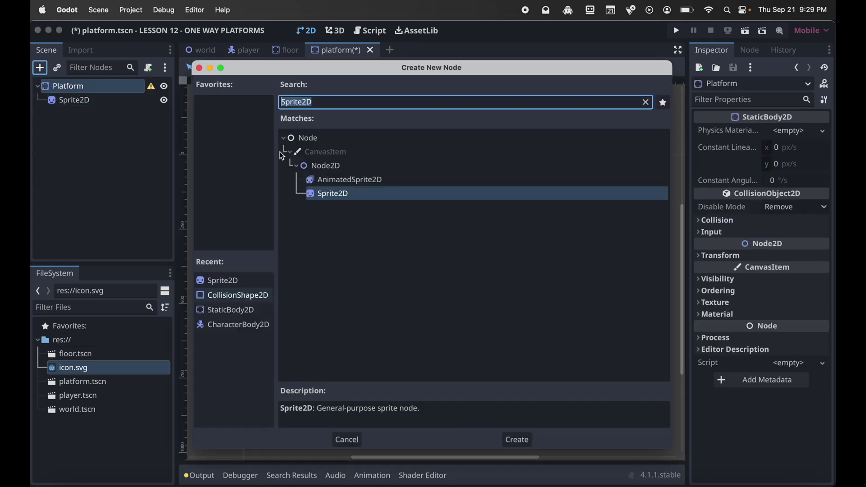
{"action": "double_click", "coordinate": [234, 296]}
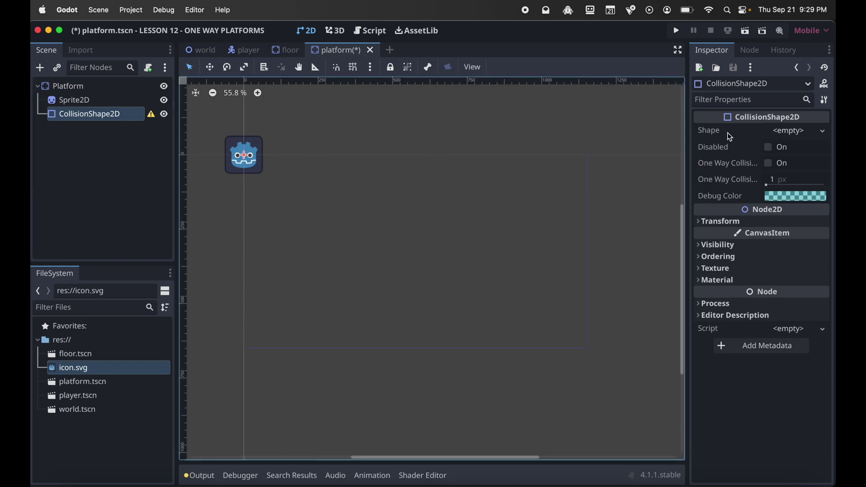
{"action": "left_click", "coordinate": [788, 130]}
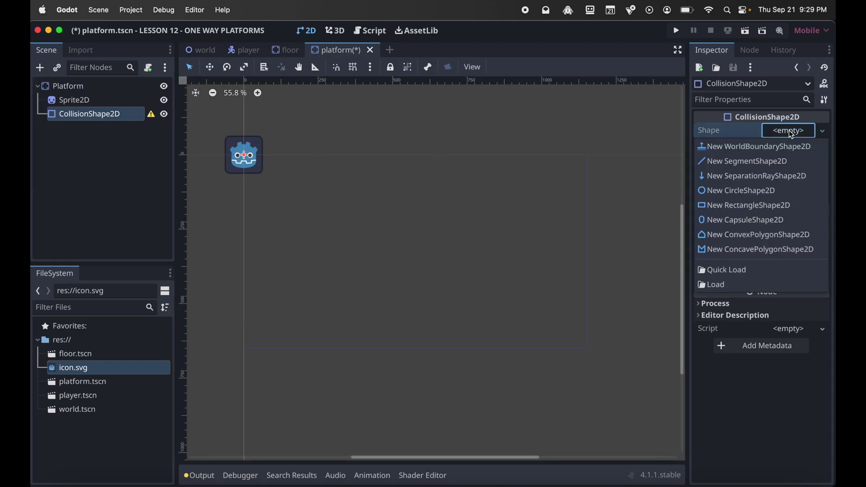
{"action": "left_click", "coordinate": [727, 207]}
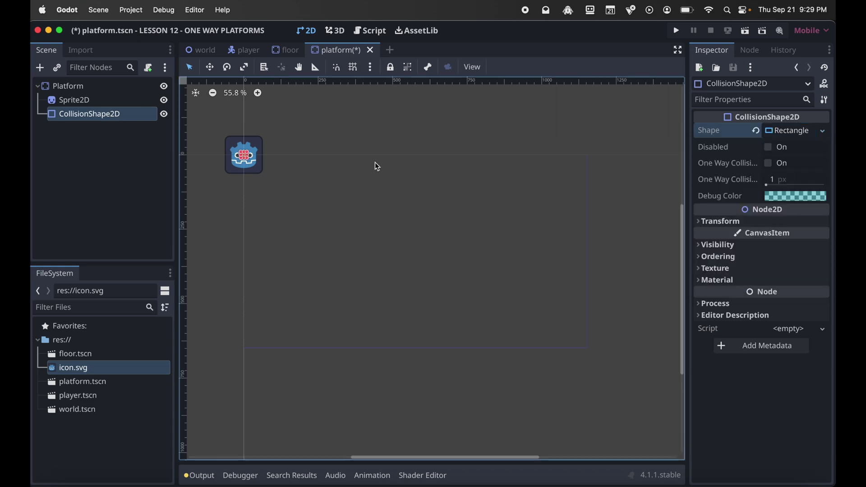
Squash the platform's Sprite2D into a thin horizontal bar
{"action": "scroll", "coordinate": [218, 140], "scroll_direction": "up", "scroll_amount": 5}
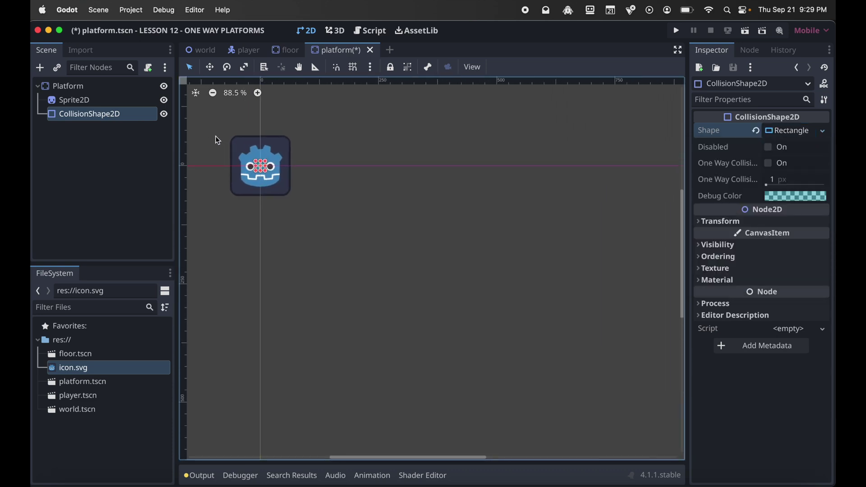
{"action": "scroll", "coordinate": [215, 139], "scroll_direction": "left", "scroll_amount": 3}
{"action": "scroll", "coordinate": [216, 139], "scroll_direction": "up", "scroll_amount": 2}
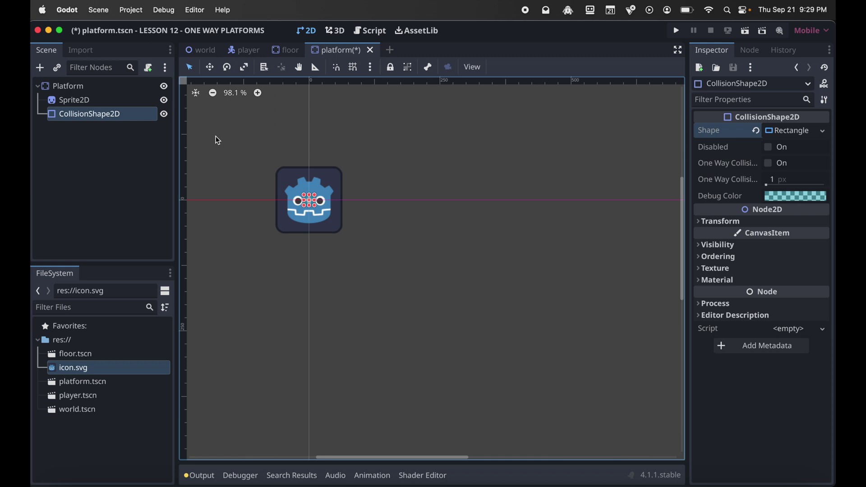
{"action": "left_click", "coordinate": [85, 100]}
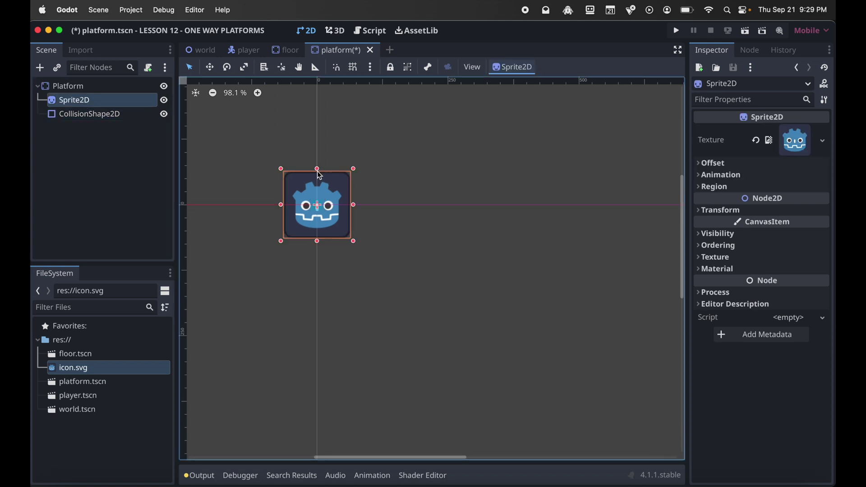
{"action": "left_click_drag", "start_coordinate": [318, 171], "coordinate": [461, 203]}
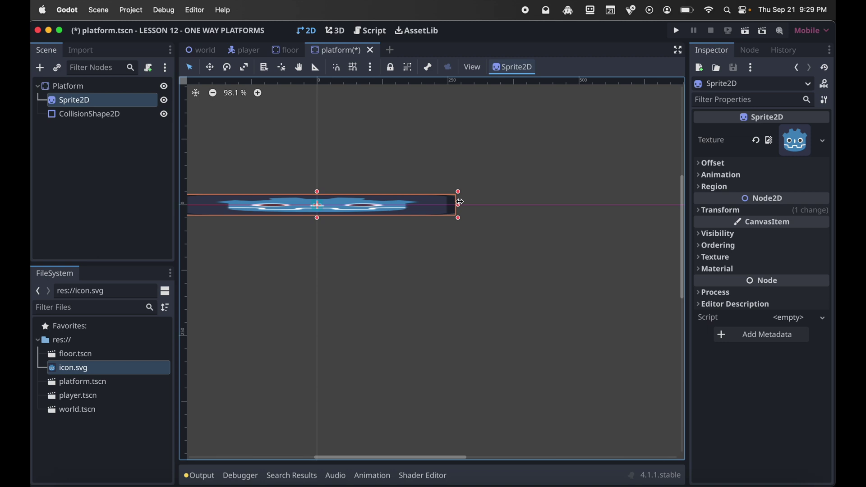
Widen the platform's collision rectangle so it covers the flattened sprite
{"action": "scroll", "coordinate": [377, 275], "scroll_direction": "left", "scroll_amount": 3}
{"action": "left_click", "coordinate": [99, 114]}
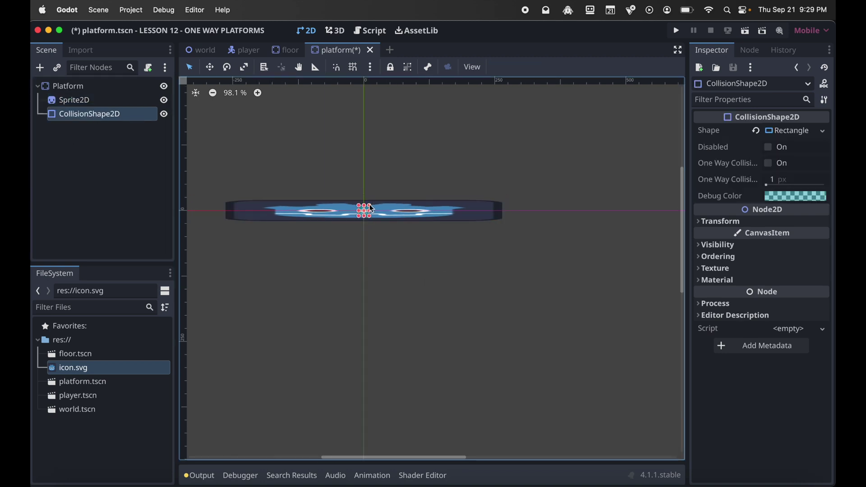
{"action": "left_click_drag", "start_coordinate": [373, 208], "coordinate": [502, 207]}
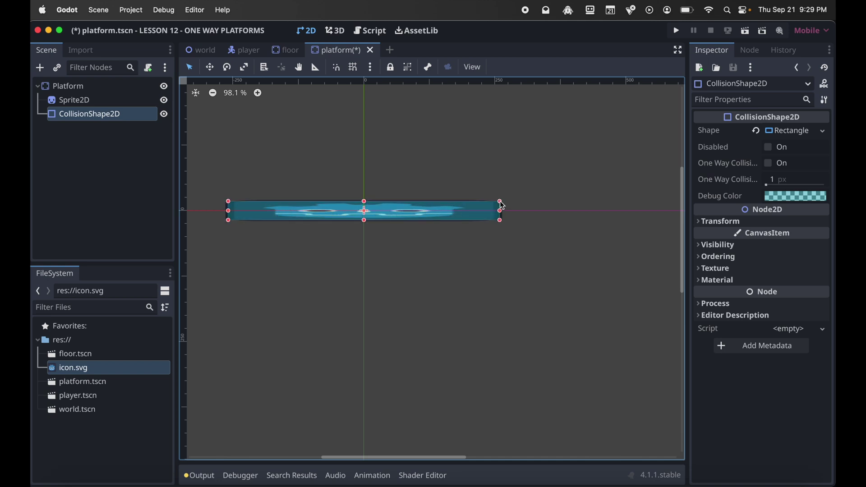
{"action": "left_click", "coordinate": [490, 285]}
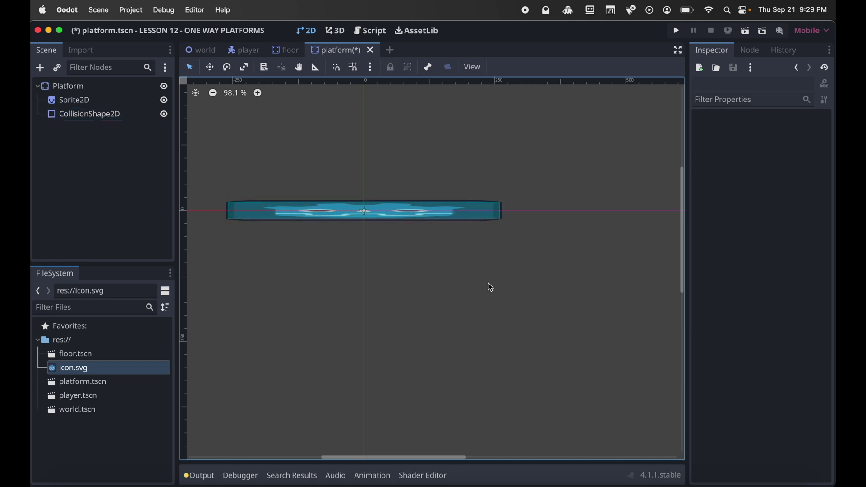
Save platform.tscn and return to the world scene
{"action": "scroll", "coordinate": [454, 316], "scroll_direction": "down", "scroll_amount": 10}
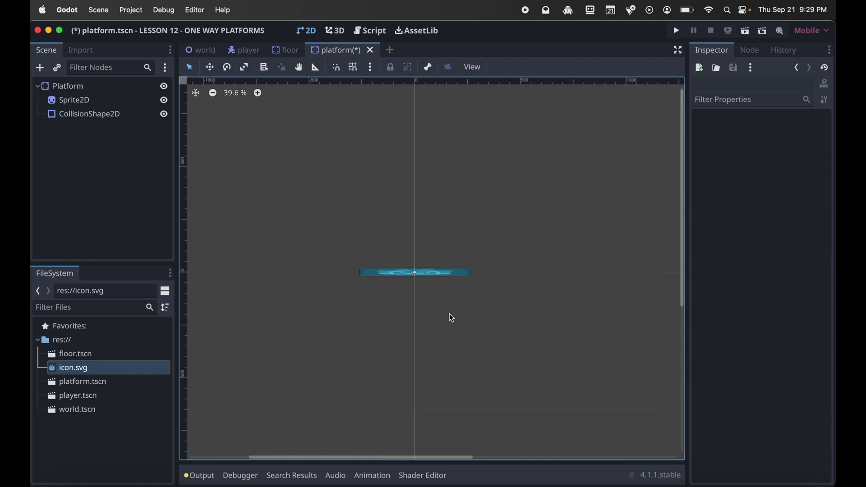
{"action": "scroll", "coordinate": [451, 318], "scroll_direction": "right", "scroll_amount": 2}
{"action": "scroll", "coordinate": [452, 319], "scroll_direction": "down", "scroll_amount": 2}
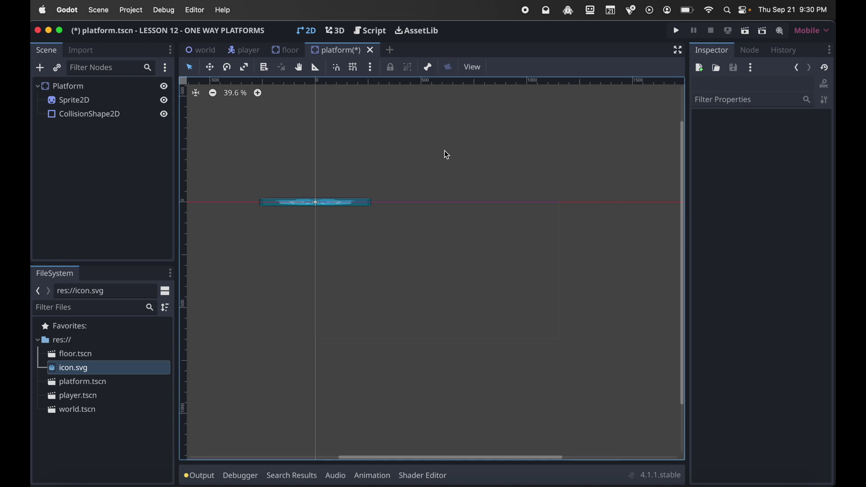
{"action": "key", "text": "cmd+s"}
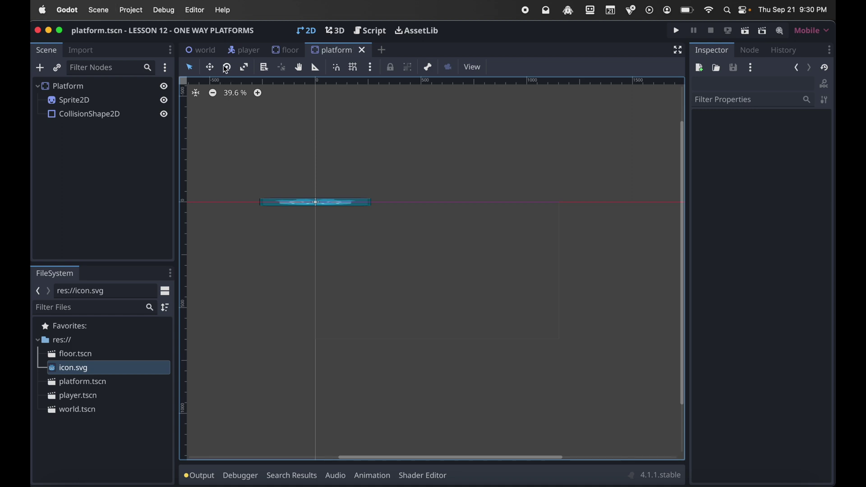
{"action": "left_click", "coordinate": [204, 51]}
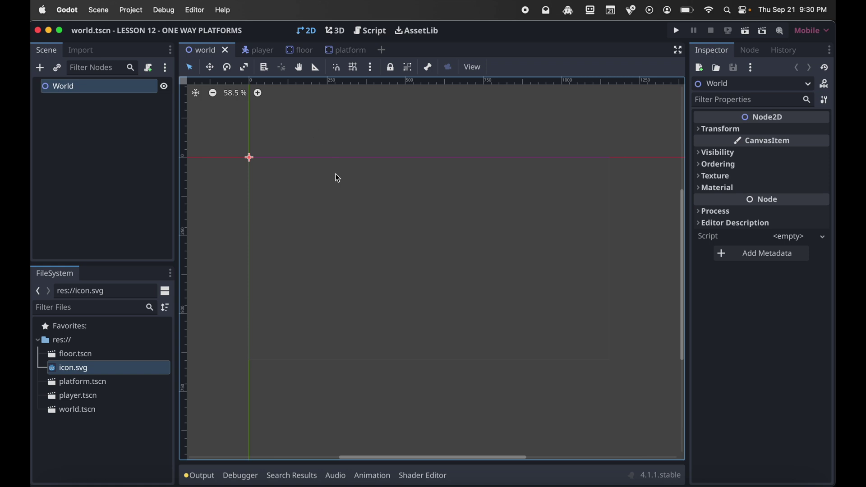
Instance player.tscn, floor.tscn and platform.tscn into world.tscn, then open floor.tscn
{"action": "scroll", "coordinate": [334, 175], "scroll_direction": "down", "scroll_amount": 1}
{"action": "scroll", "coordinate": [334, 176], "scroll_direction": "left", "scroll_amount": 1}
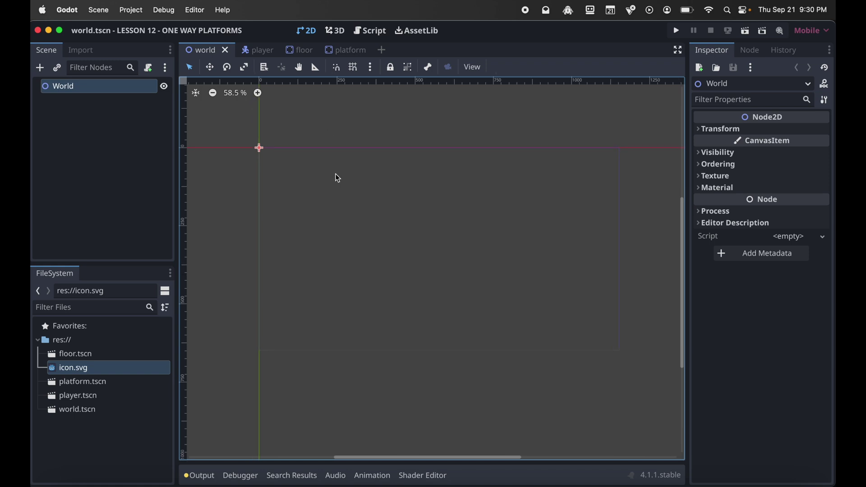
{"action": "left_click", "coordinate": [59, 67]}
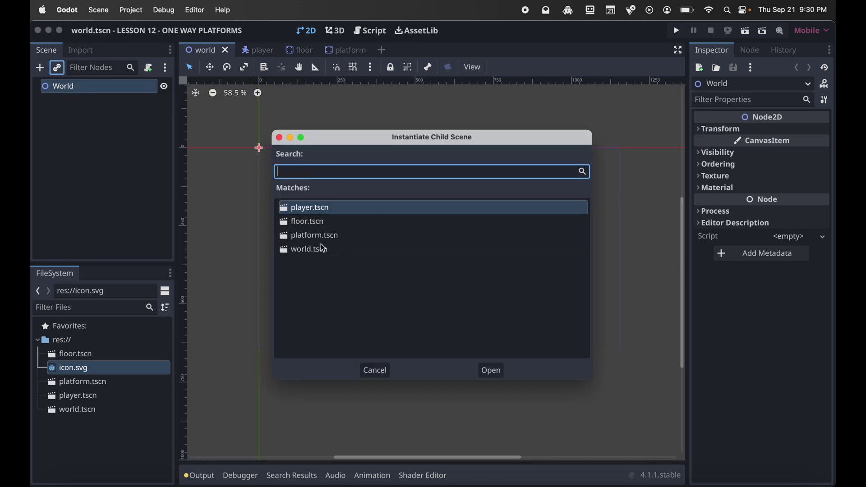
{"action": "left_click", "coordinate": [495, 373]}
{"action": "left_click", "coordinate": [66, 88]}
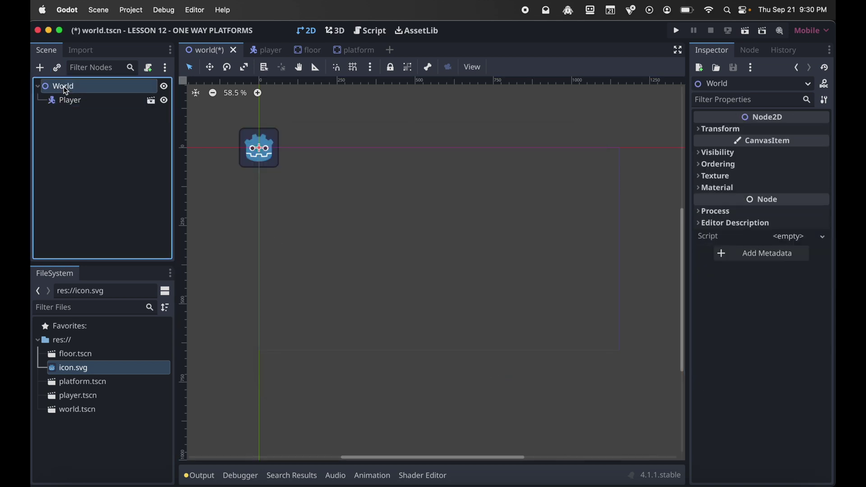
{"action": "left_click", "coordinate": [57, 68]}
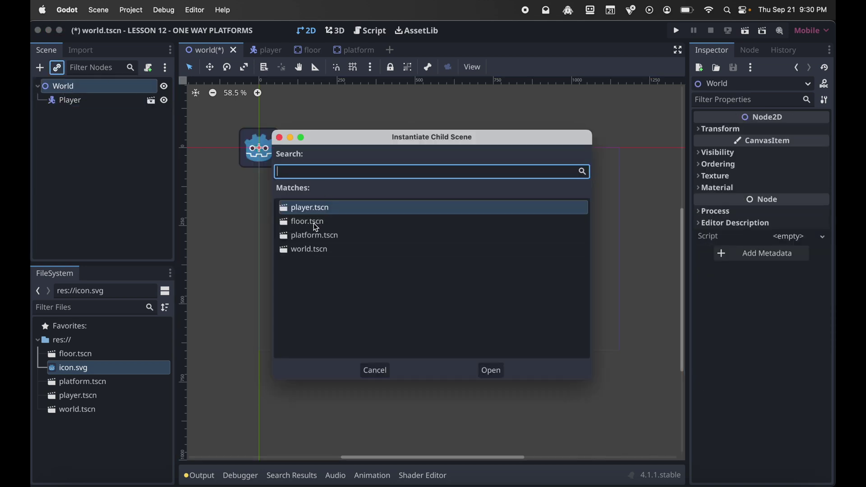
{"action": "left_click", "coordinate": [327, 225]}
{"action": "left_click", "coordinate": [493, 373]}
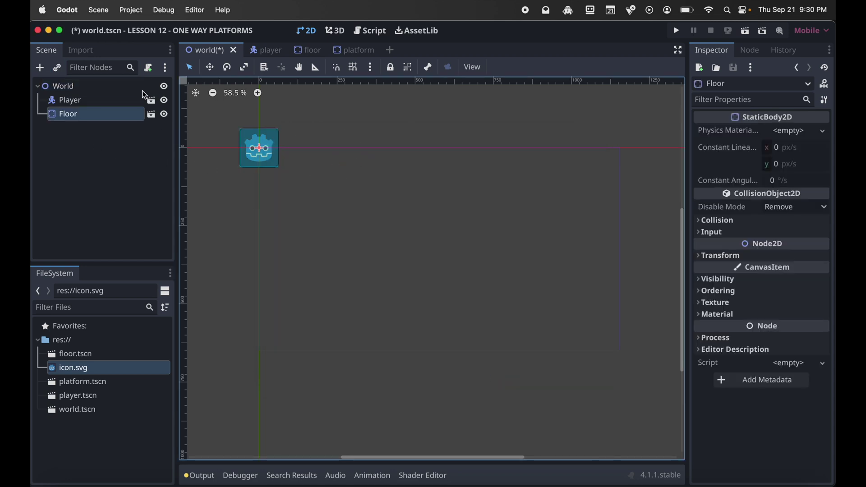
{"action": "left_click", "coordinate": [58, 69]}
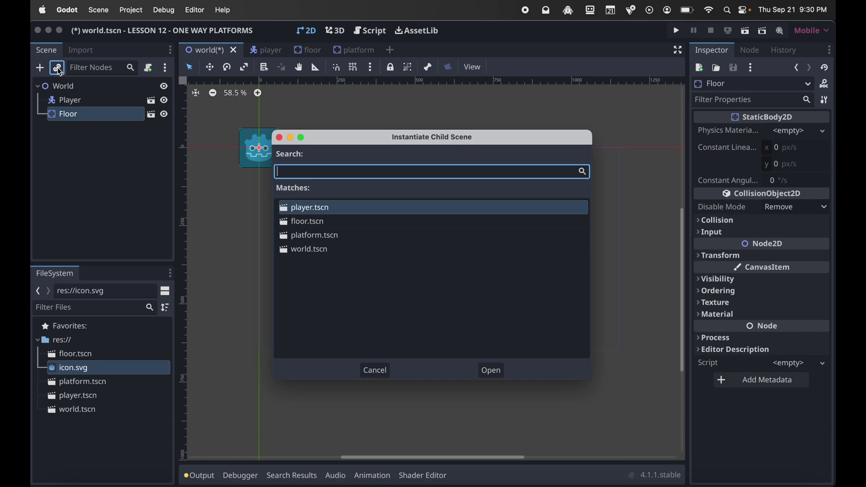
{"action": "left_click", "coordinate": [316, 236]}
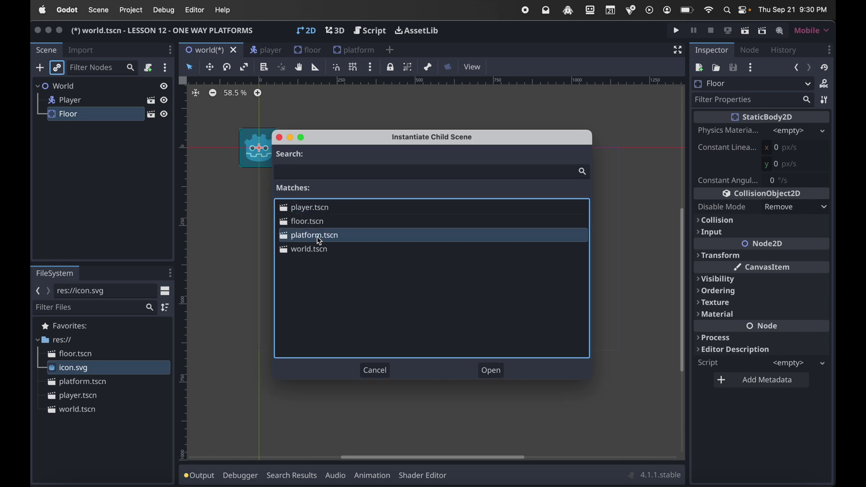
{"action": "left_click", "coordinate": [490, 371]}
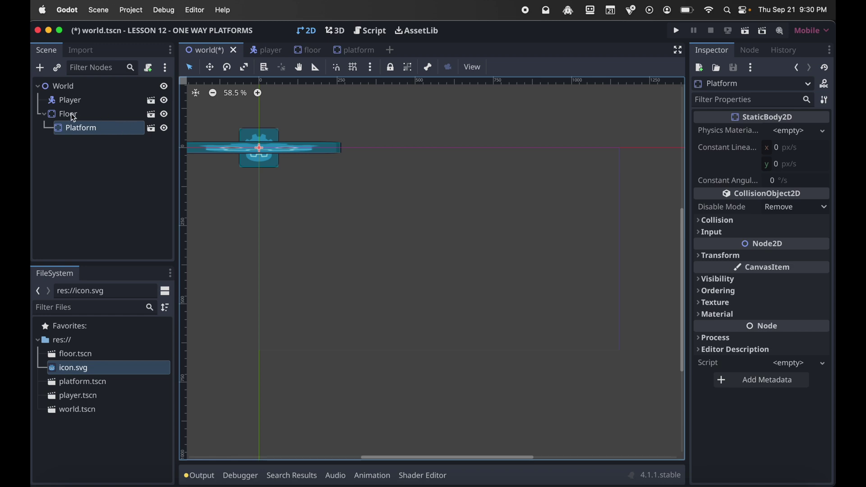
{"action": "left_click", "coordinate": [310, 50]}
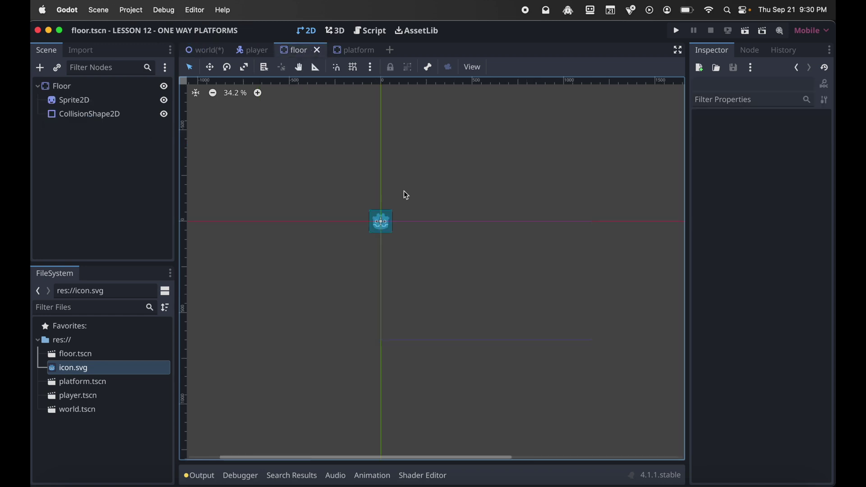
Stretch the floor's Sprite2D into a wide flat slab
{"action": "scroll", "coordinate": [407, 231], "scroll_direction": "up", "scroll_amount": 4}
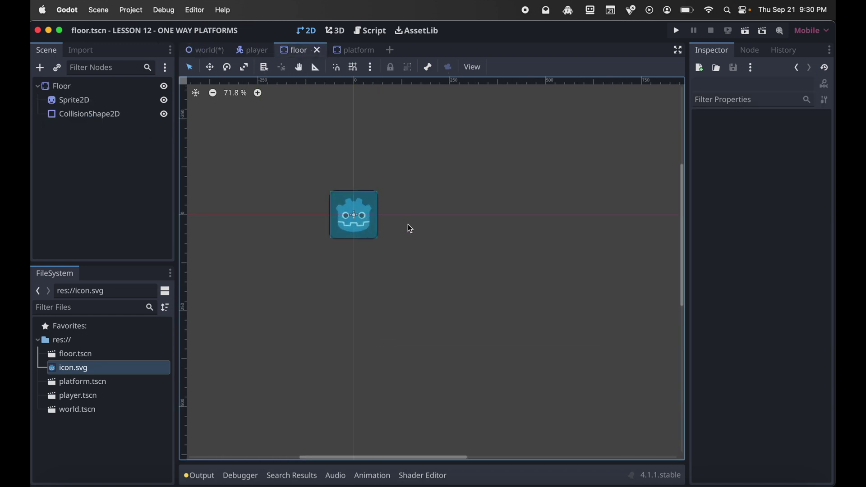
{"action": "left_click", "coordinate": [85, 101]}
{"action": "scroll", "coordinate": [316, 147], "scroll_direction": "left", "scroll_amount": 2}
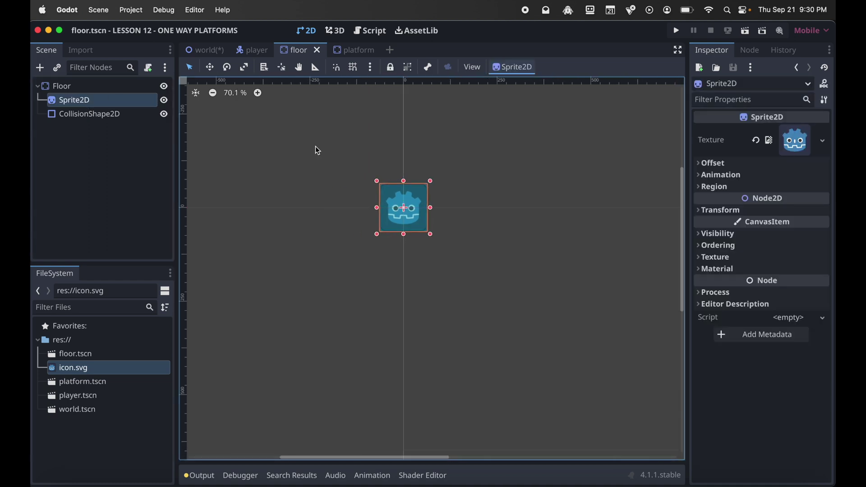
{"action": "scroll", "coordinate": [316, 147], "scroll_direction": "down", "scroll_amount": 5}
{"action": "scroll", "coordinate": [316, 147], "scroll_direction": "up", "scroll_amount": 2}
{"action": "scroll", "coordinate": [334, 141], "scroll_direction": "up", "scroll_amount": 1}
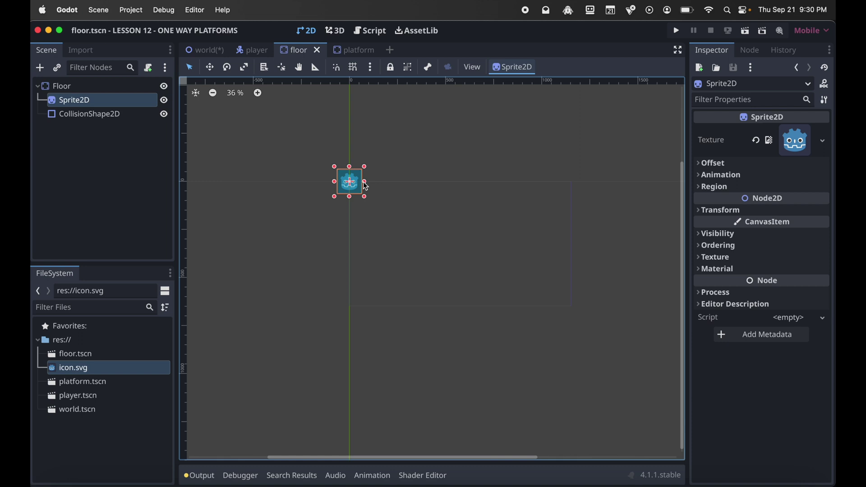
{"action": "left_click_drag", "start_coordinate": [365, 183], "coordinate": [481, 185]}
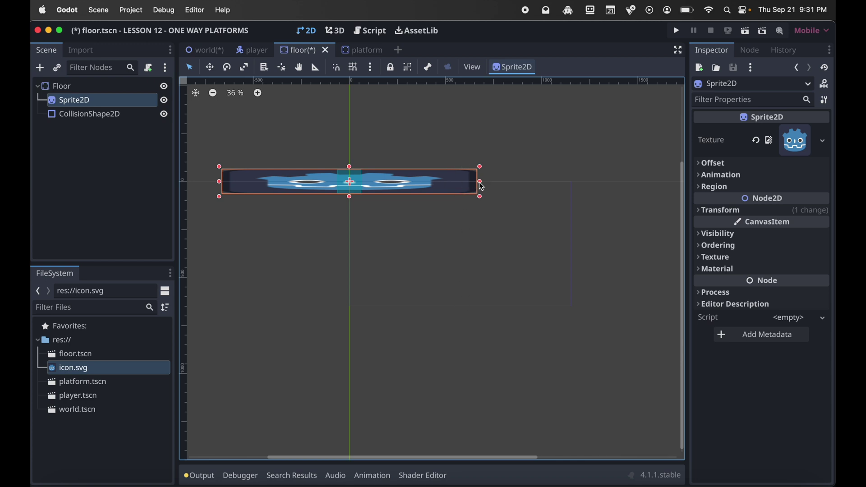
{"action": "left_click_drag", "start_coordinate": [480, 182], "coordinate": [487, 182]}
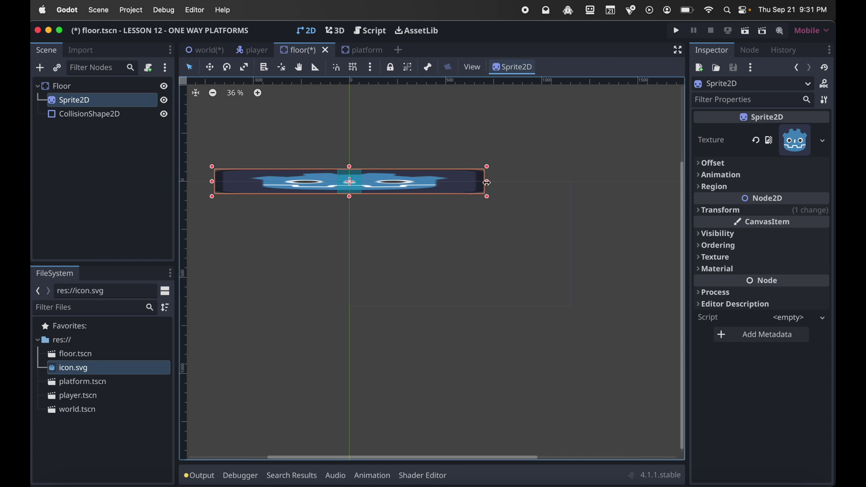
Widen the floor's collision rectangle to match the sprite and save floor.tscn
{"action": "left_click", "coordinate": [99, 114]}
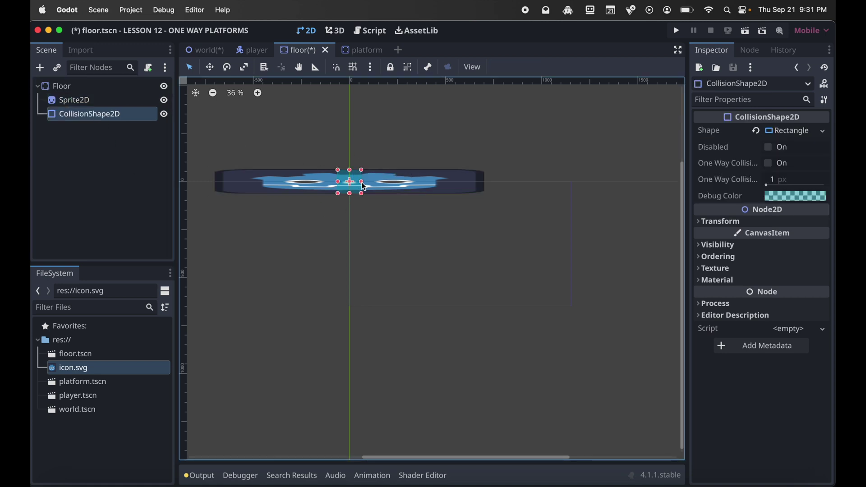
{"action": "left_click_drag", "start_coordinate": [364, 182], "coordinate": [485, 185]}
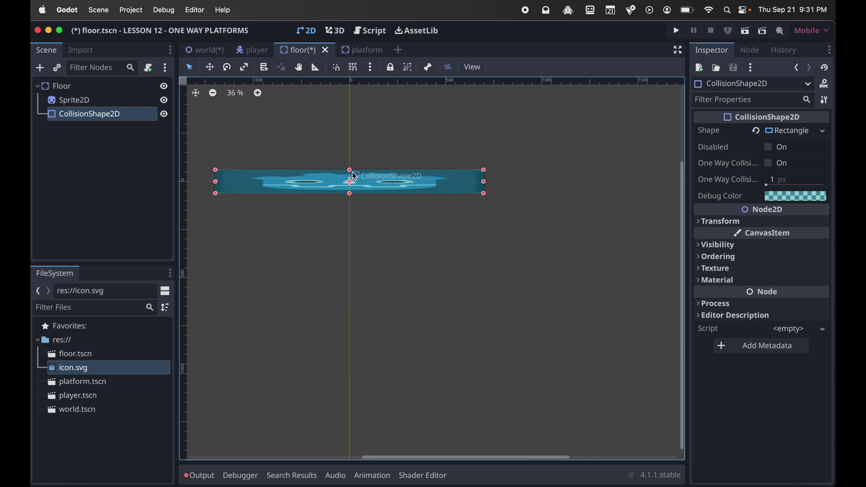
{"action": "left_click_drag", "start_coordinate": [351, 171], "coordinate": [351, 170]}
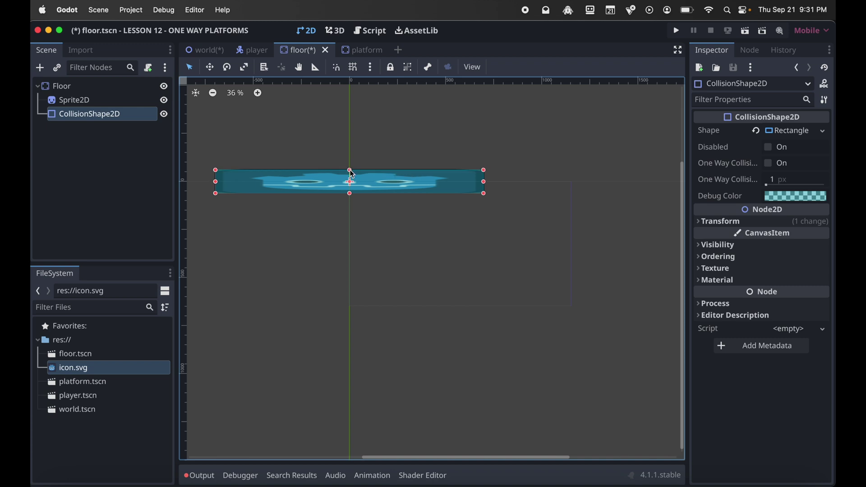
{"action": "left_click", "coordinate": [411, 144]}
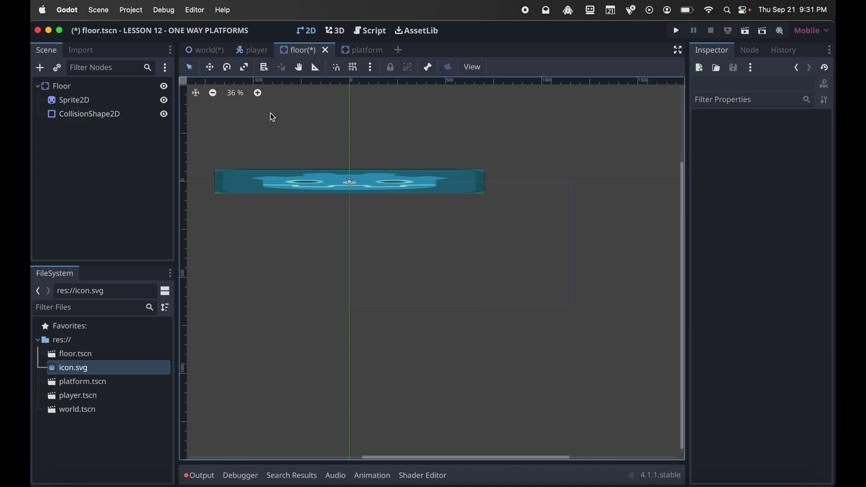
{"action": "key", "text": "ctrl+s"}
Select Floor in world.tscn and drag it lower in the viewport
{"action": "left_click", "coordinate": [211, 51]}
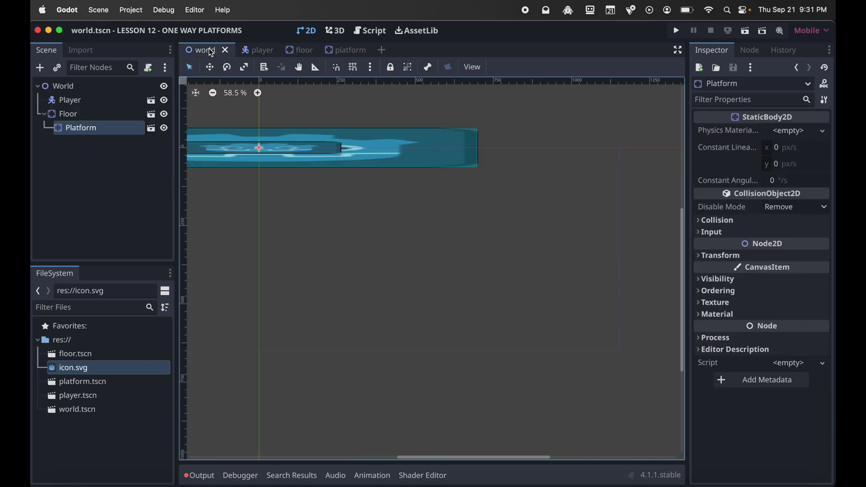
{"action": "scroll", "coordinate": [332, 143], "scroll_direction": "left", "scroll_amount": 3}
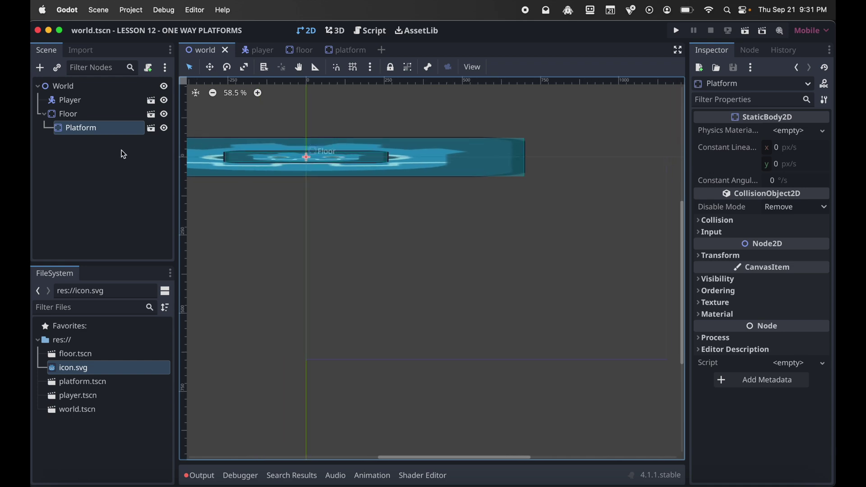
{"action": "left_click", "coordinate": [71, 118]}
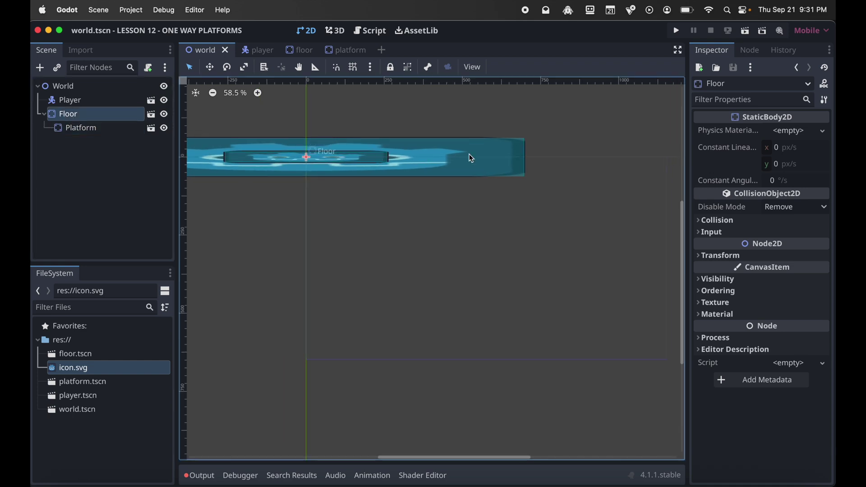
{"action": "left_click_drag", "start_coordinate": [431, 153], "coordinate": [627, 343]}
{"action": "scroll", "coordinate": [626, 342], "scroll_direction": "right", "scroll_amount": 5}
{"action": "scroll", "coordinate": [626, 342], "scroll_direction": "down", "scroll_amount": 1}
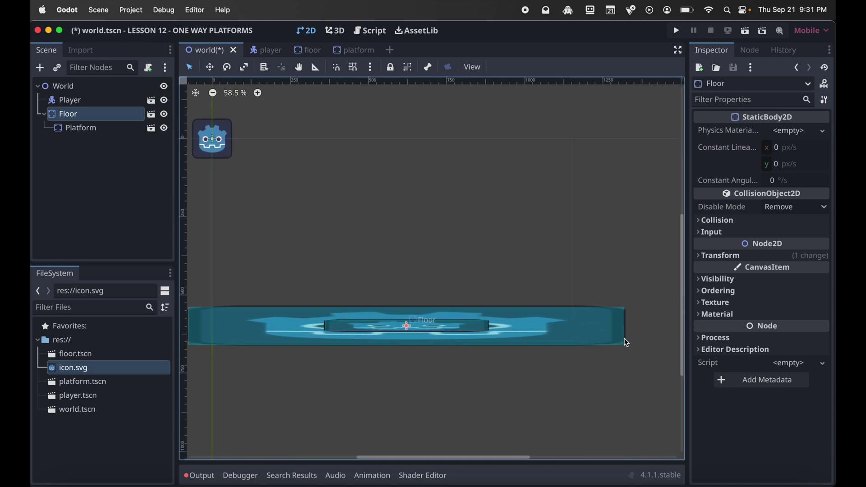
{"action": "mouse_move", "coordinate": [561, 324]}
{"action": "left_mouse_down"}
{"action": "mouse_move", "coordinate": [546, 308]}
{"action": "mouse_move", "coordinate": [552, 318]}
{"action": "left_mouse_up"}
Nudge the floor slightly left and reparent Platform from Floor directly under World
{"action": "right_click", "coordinate": [551, 319]}
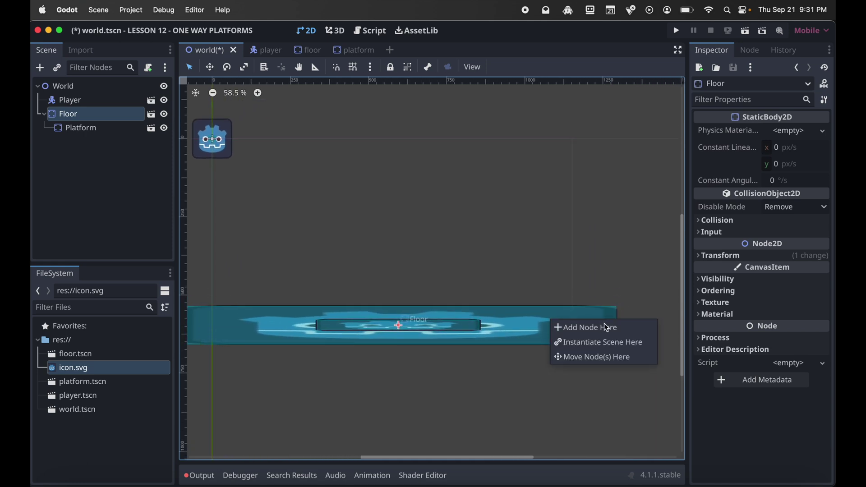
{"action": "scroll", "coordinate": [580, 266], "scroll_direction": "left", "scroll_amount": 5}
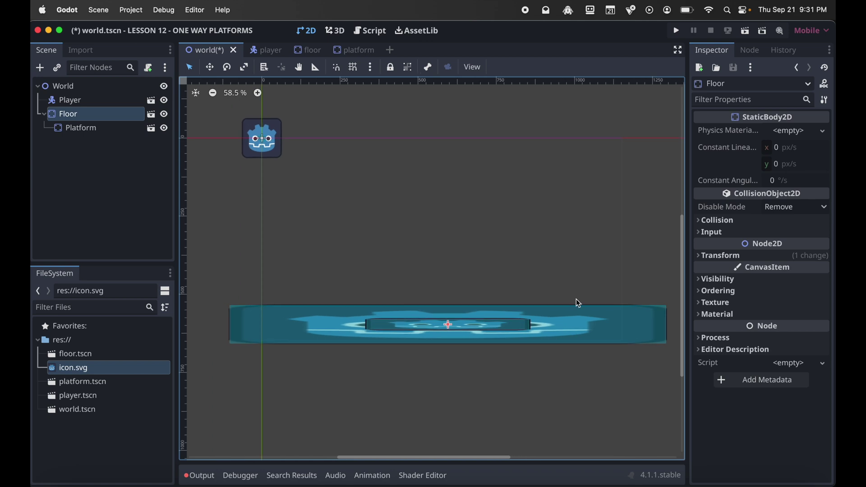
{"action": "left_click_drag", "start_coordinate": [578, 316], "coordinate": [571, 317]}
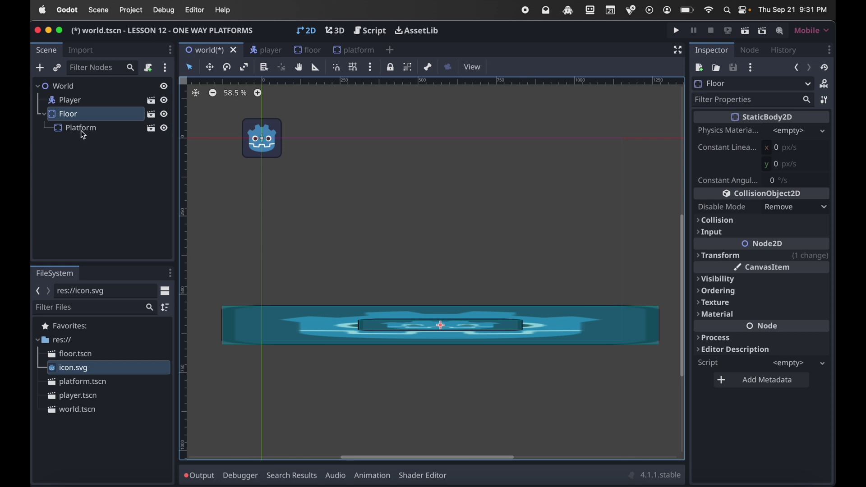
{"action": "left_click_drag", "start_coordinate": [80, 131], "coordinate": [72, 86]}
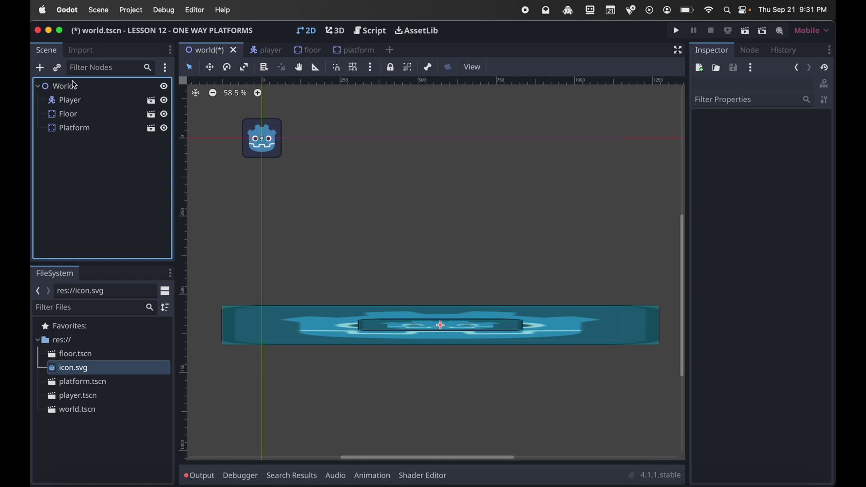
Lift the Platform up off the floor in world.tscn
{"action": "left_click", "coordinate": [79, 131]}
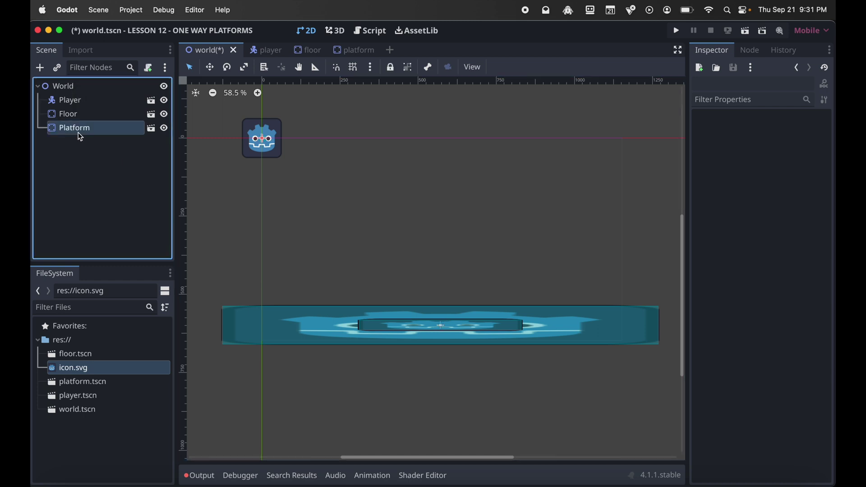
{"action": "double_click", "coordinate": [478, 328]}
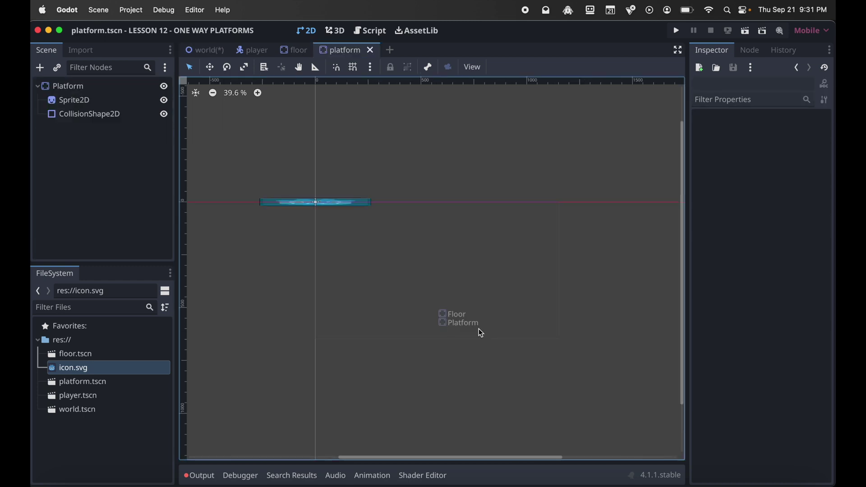
{"action": "left_click", "coordinate": [210, 55]}
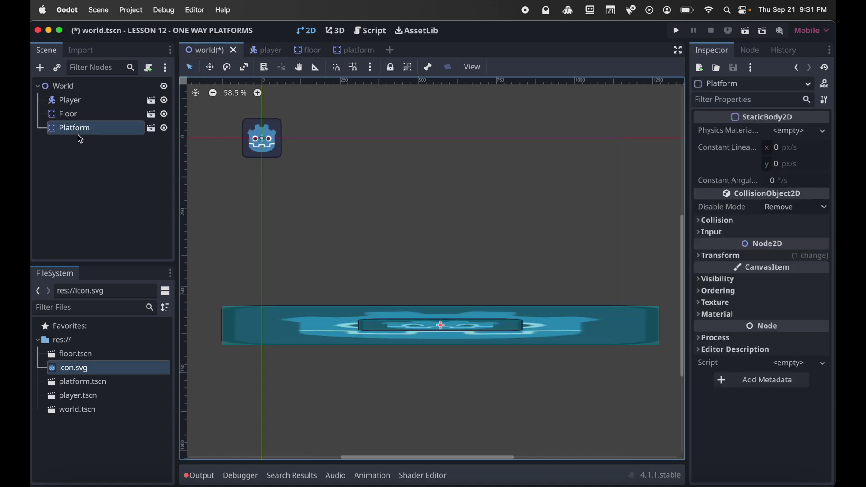
{"action": "left_click_drag", "start_coordinate": [456, 325], "coordinate": [459, 266]}
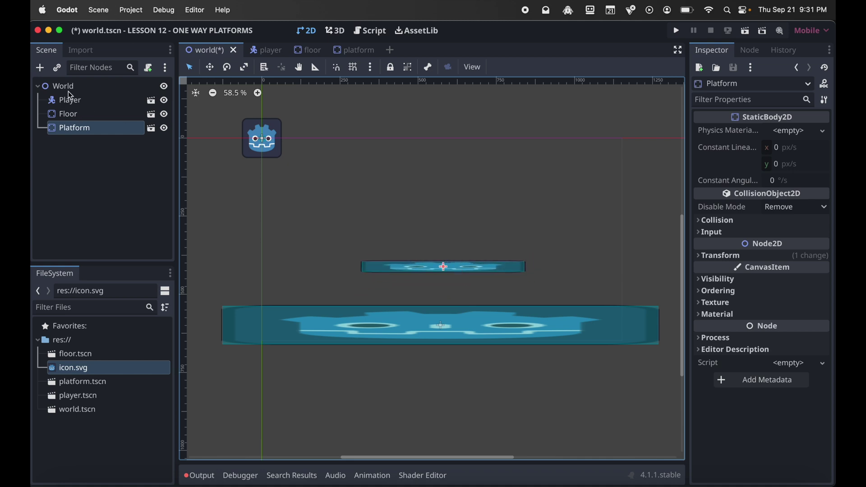
Set the Player down on the floor just left of the platform
{"action": "left_click", "coordinate": [68, 100]}
{"action": "left_click_drag", "start_coordinate": [279, 150], "coordinate": [339, 294]}
{"action": "scroll", "coordinate": [330, 275], "scroll_direction": "up", "scroll_amount": 5}
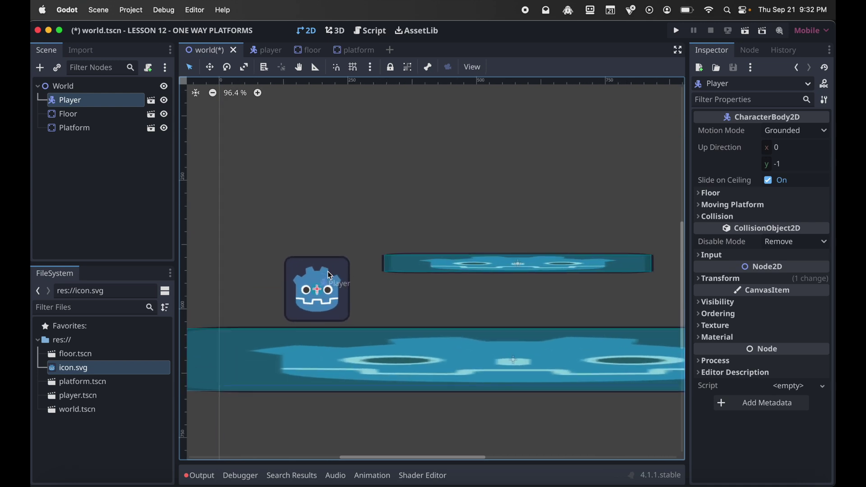
{"action": "left_click_drag", "start_coordinate": [328, 269], "coordinate": [359, 275]}
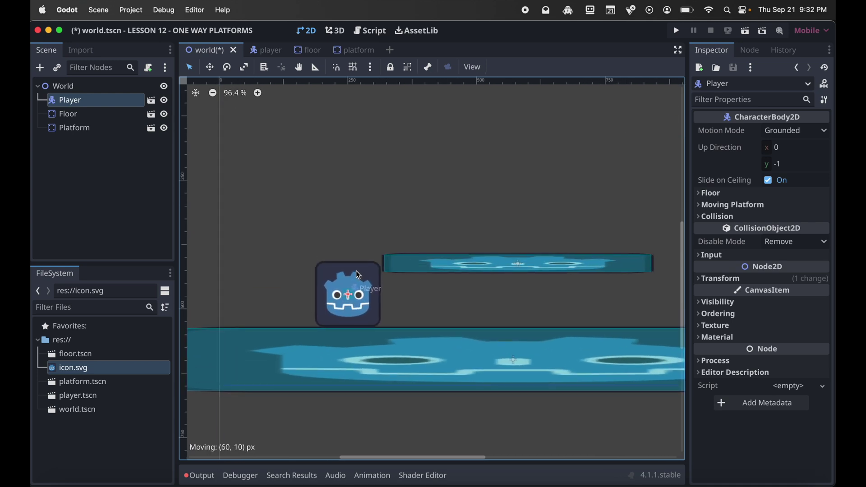
Nudge the platform slightly higher above the floor
{"action": "left_click", "coordinate": [412, 266]}
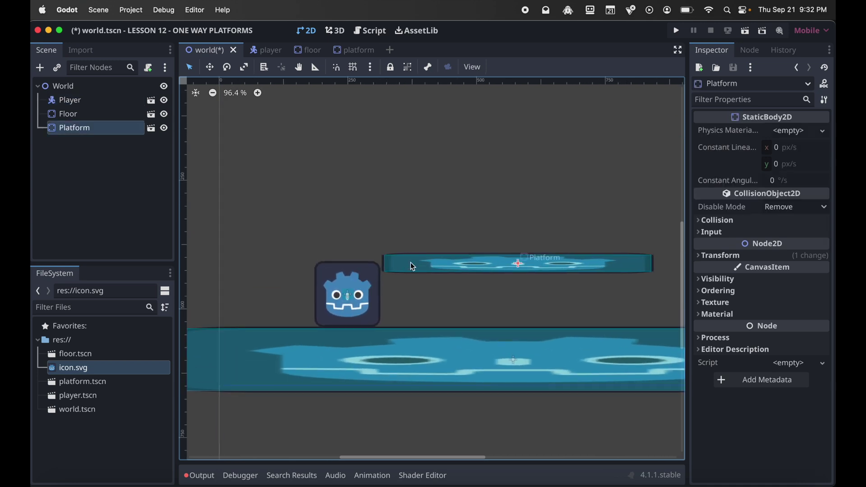
{"action": "left_click_drag", "start_coordinate": [410, 263], "coordinate": [426, 244]}
{"action": "left_click", "coordinate": [427, 194]}
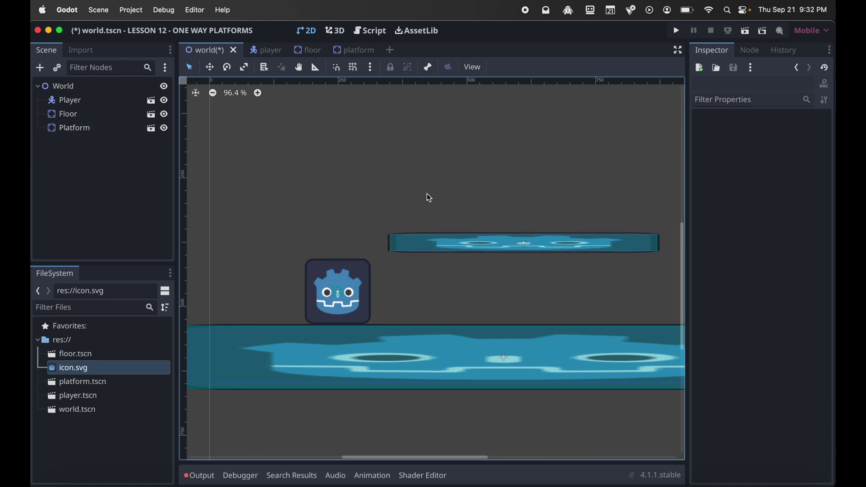
{"action": "scroll", "coordinate": [428, 198], "scroll_direction": "right", "scroll_amount": 2}
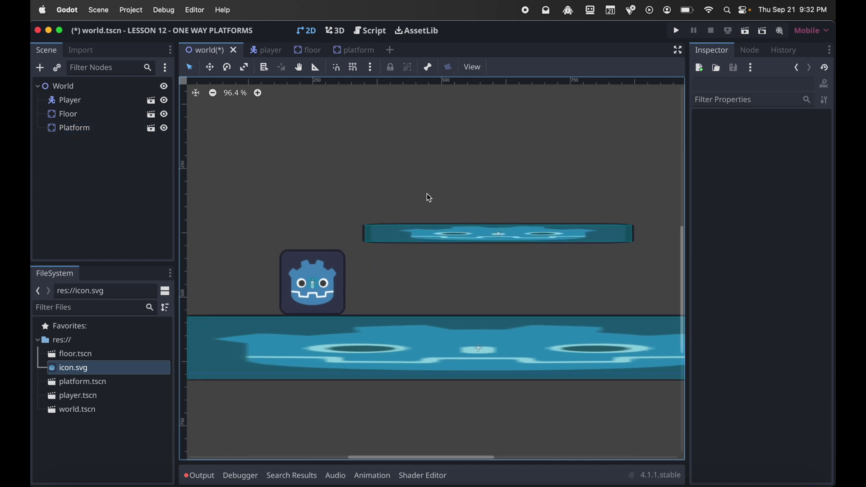
{"action": "left_click", "coordinate": [275, 50]}
Enlarge the Player's CollisionShape2D rectangle to cover the whole icon sprite
{"action": "left_click", "coordinate": [98, 119]}
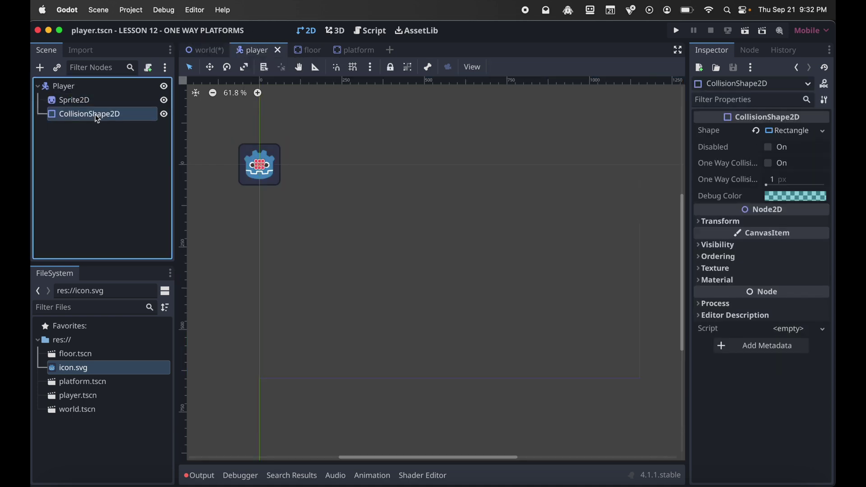
{"action": "scroll", "coordinate": [252, 153], "scroll_direction": "up", "scroll_amount": 4}
{"action": "key", "text": "f"}
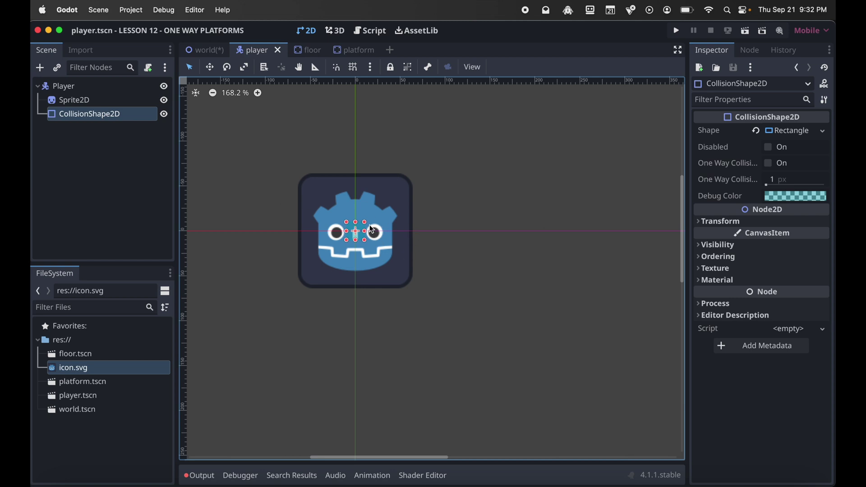
{"action": "left_click_drag", "start_coordinate": [364, 223], "coordinate": [412, 179]}
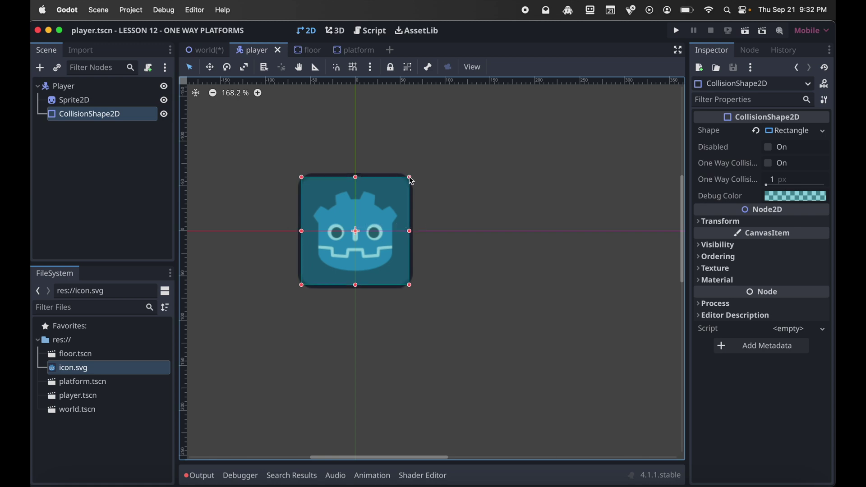
{"action": "left_click", "coordinate": [440, 163]}
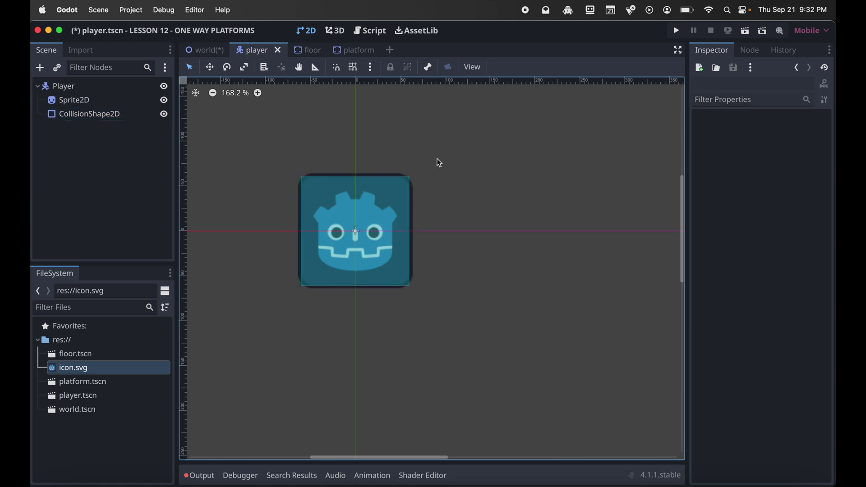
Save player.tscn and run the project with world.tscn set as the main scene
{"action": "key", "text": "super+s"}
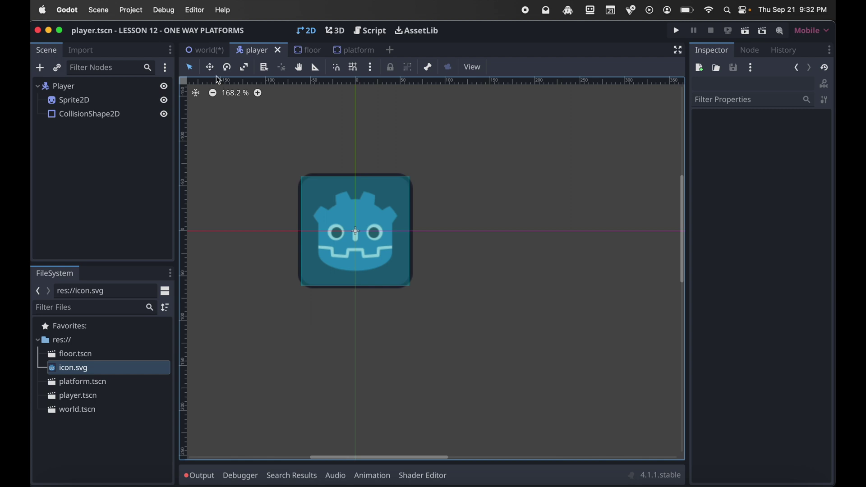
{"action": "left_click", "coordinate": [205, 49]}
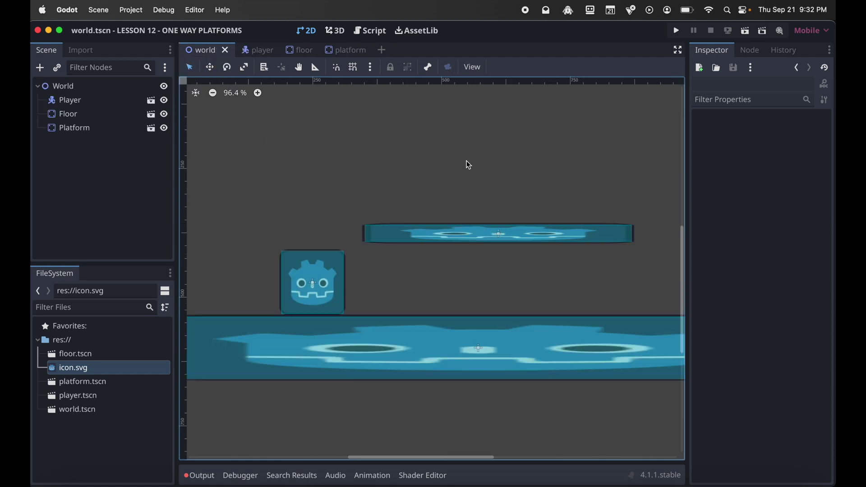
{"action": "scroll", "coordinate": [483, 158], "scroll_direction": "right", "scroll_amount": 2}
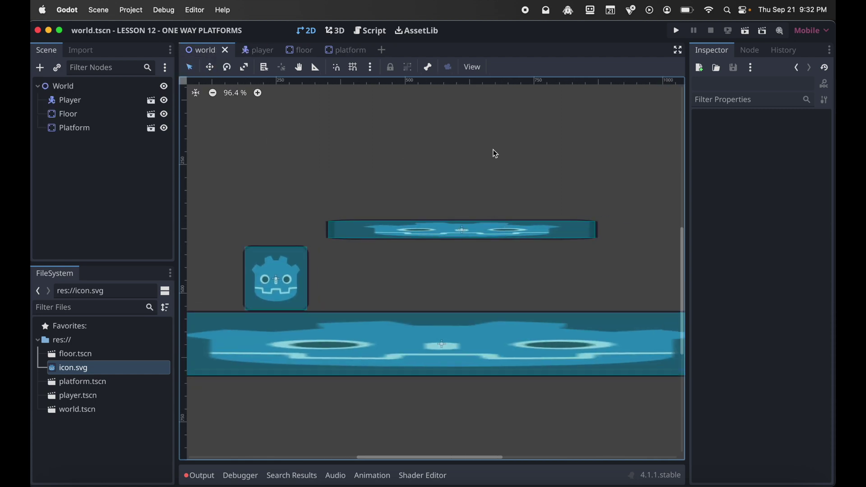
{"action": "left_click", "coordinate": [680, 33]}
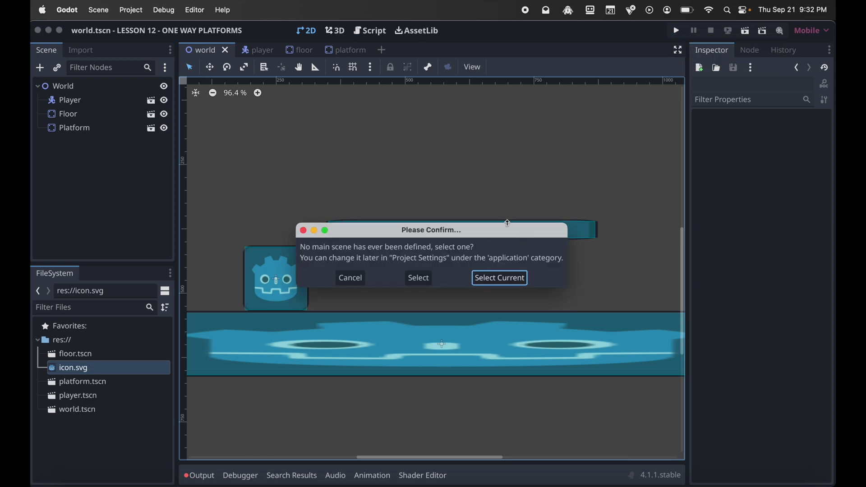
{"action": "left_click", "coordinate": [500, 279]}
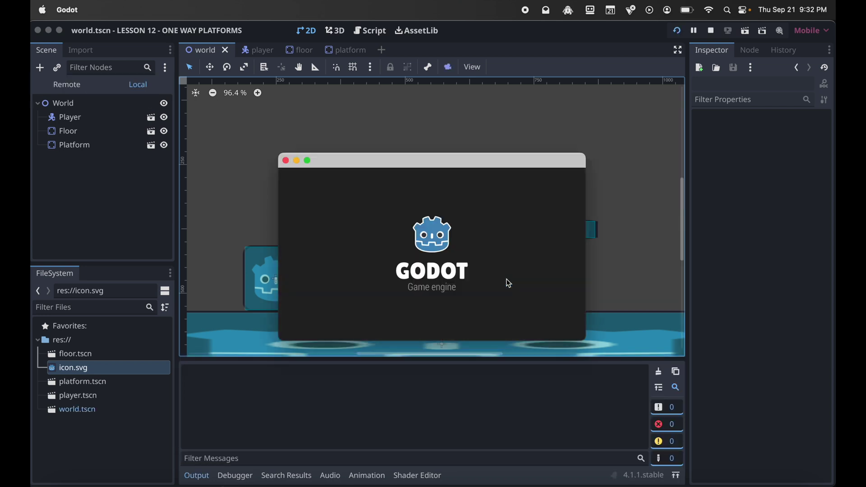
{"action": "left_click_drag", "start_coordinate": [331, 158], "coordinate": [296, 112]}
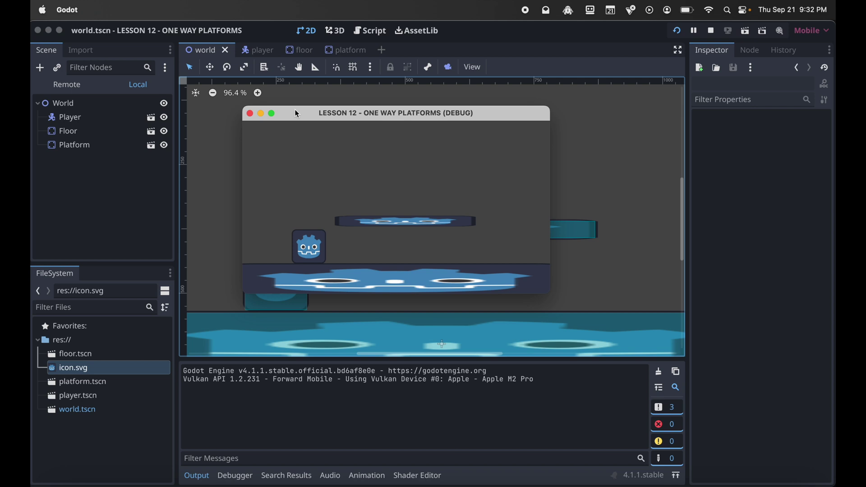
Attach a new player.gd script with the default movement template to the Player node
{"action": "left_click", "coordinate": [250, 114]}
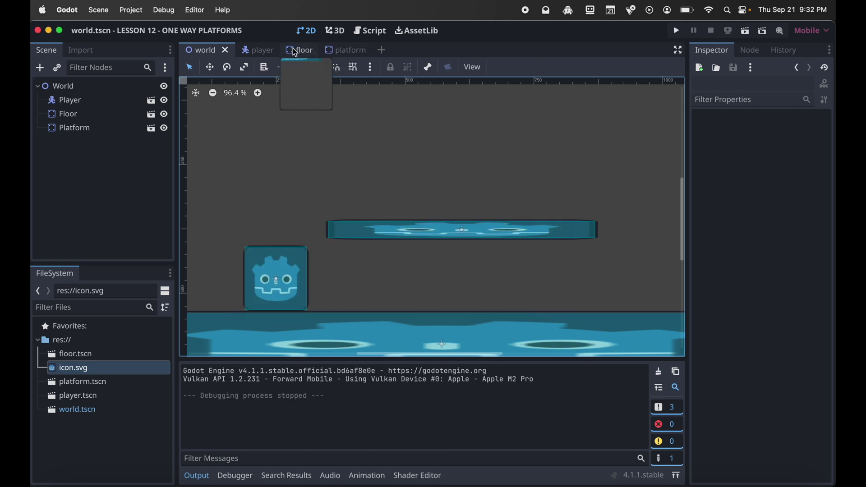
{"action": "left_click", "coordinate": [259, 50]}
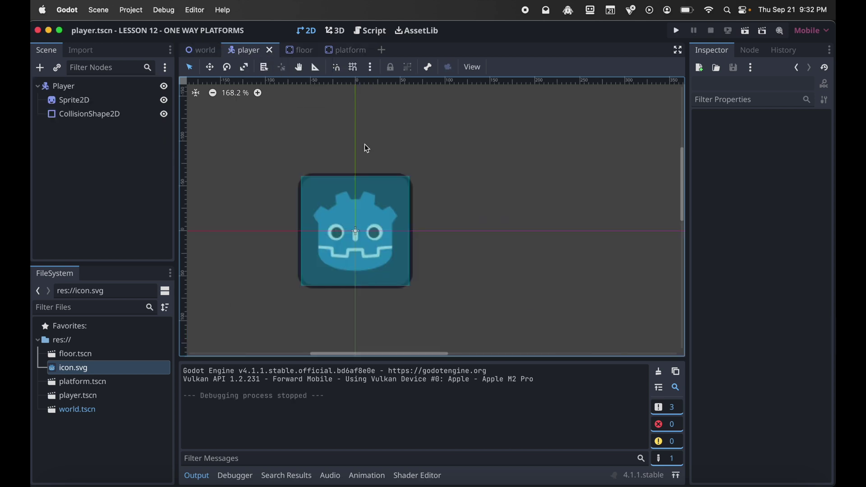
{"action": "left_click", "coordinate": [67, 87]}
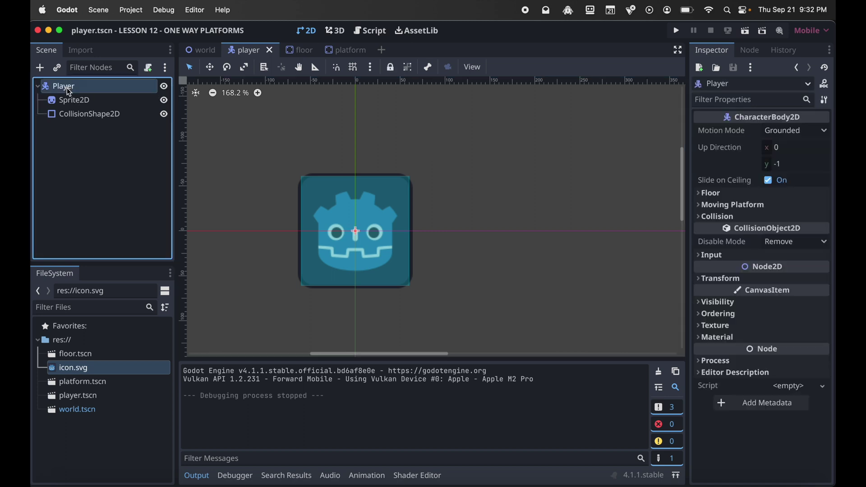
{"action": "left_click", "coordinate": [150, 70]}
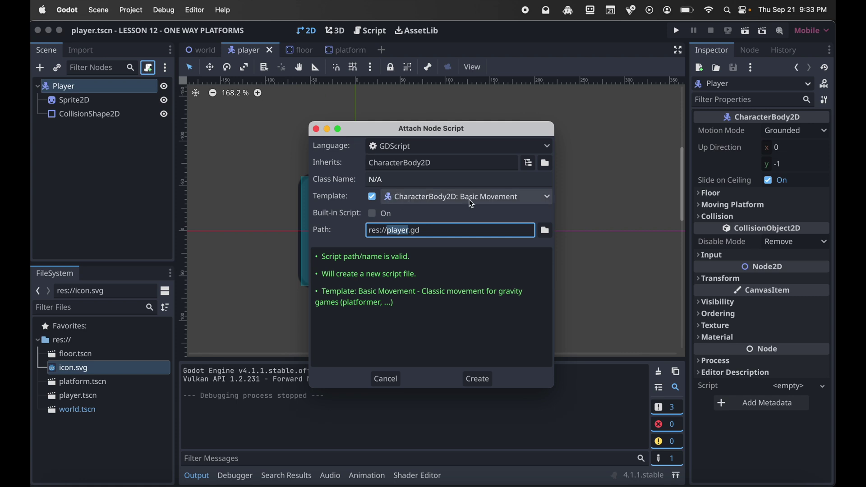
{"action": "left_click", "coordinate": [478, 378]}
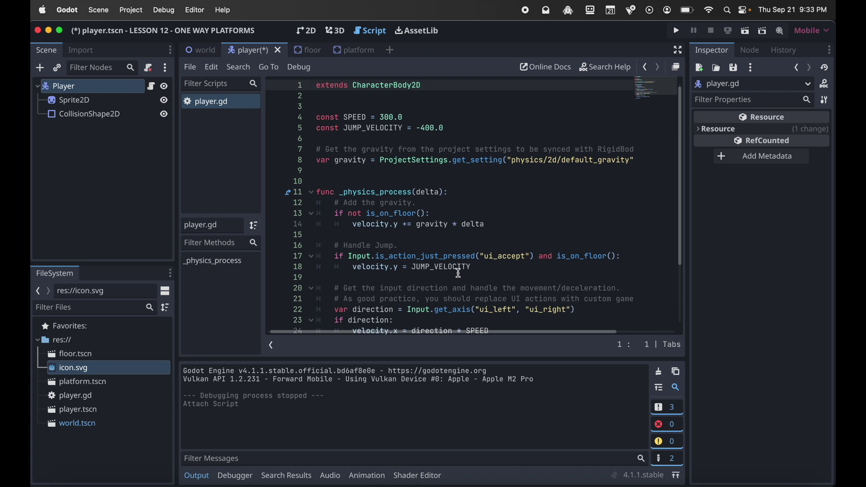
Run the game and walk the player right and left, hopping beneath the platform
{"action": "left_click", "coordinate": [677, 32]}
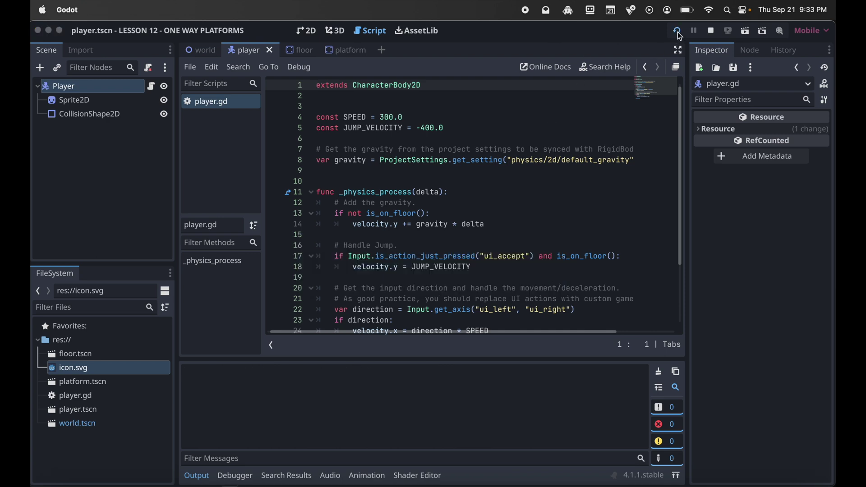
{"action": "key", "text": "Right"}
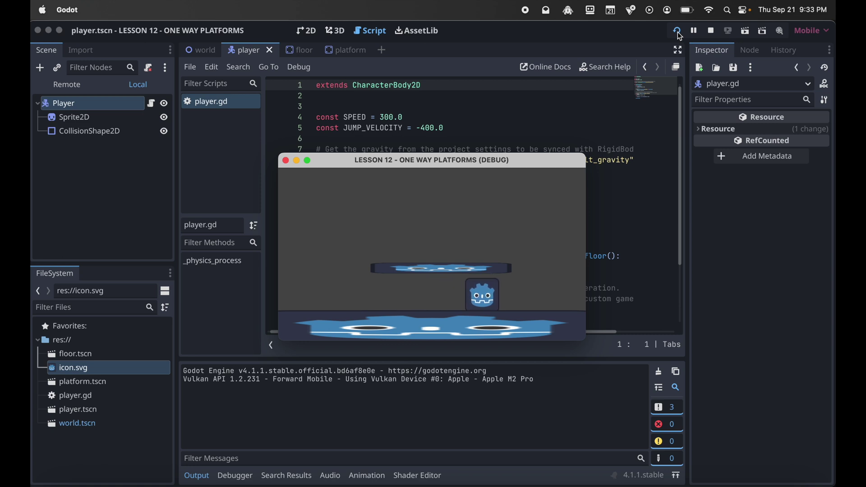
{"action": "key", "text": "Left"}
{"action": "key", "text": "Right"}
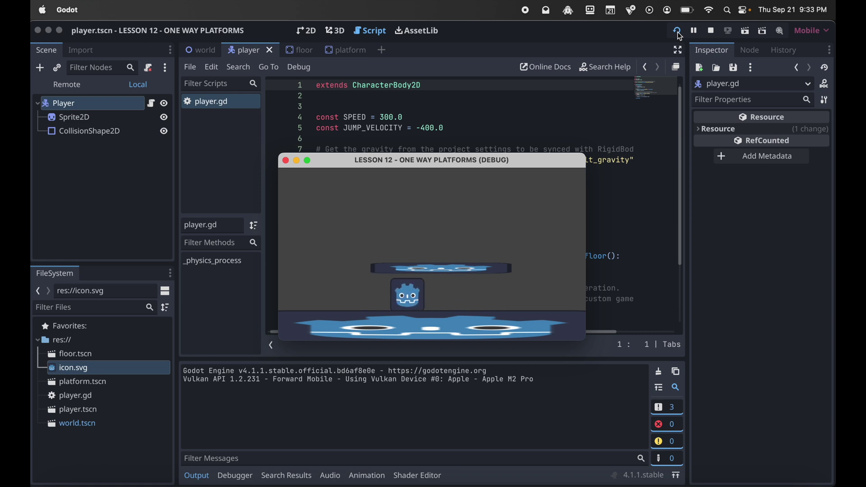
{"action": "key", "text": "space"}
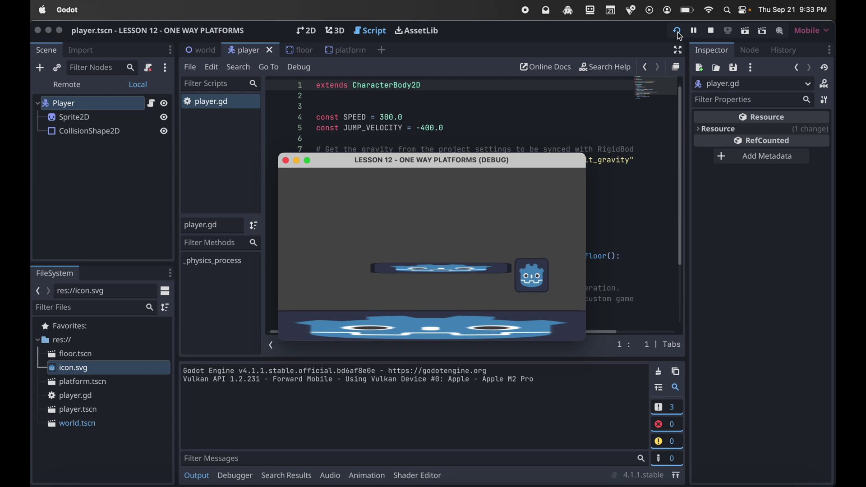
{"action": "key", "text": "Left"}
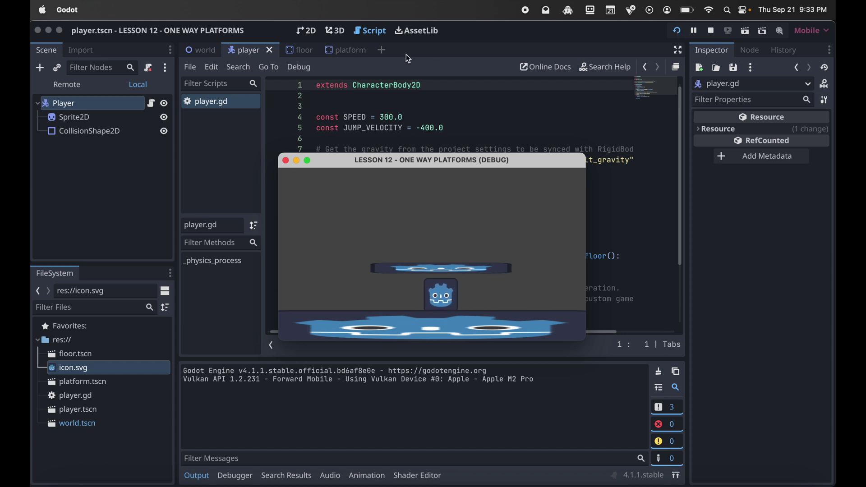
{"action": "left_click", "coordinate": [285, 161]}
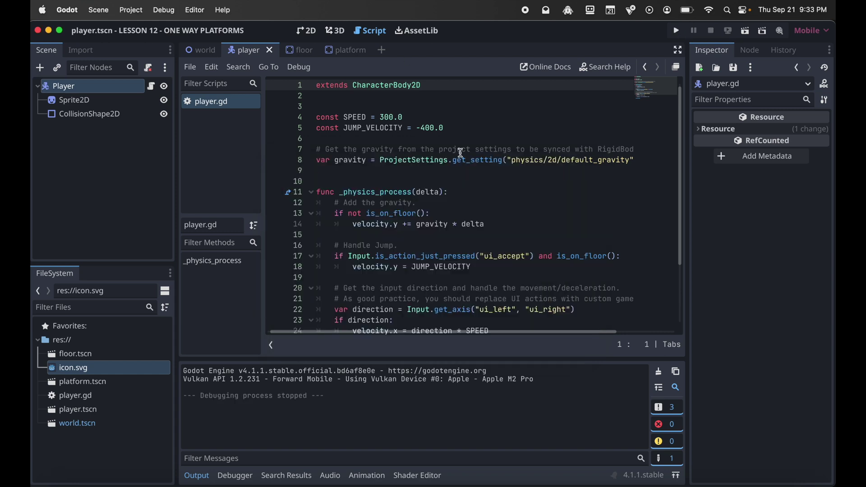
Change JUMP_VELOCITY on line 5 from -400.0 to -600.0
{"action": "left_click", "coordinate": [425, 129]}
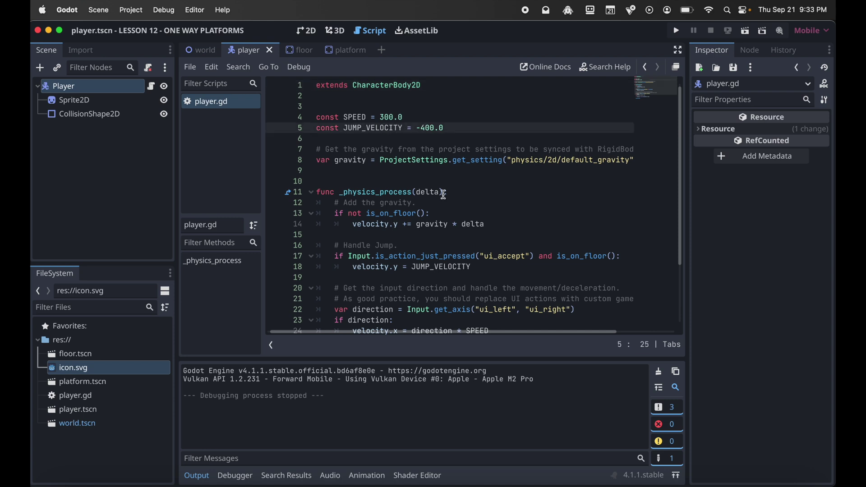
{"action": "key", "text": "BackSpace"}
{"action": "type", "text": "6"}
{"action": "left_click", "coordinate": [471, 184]}
Run the game and test that the player can now jump onto the floating platform
{"action": "left_click", "coordinate": [678, 34]}
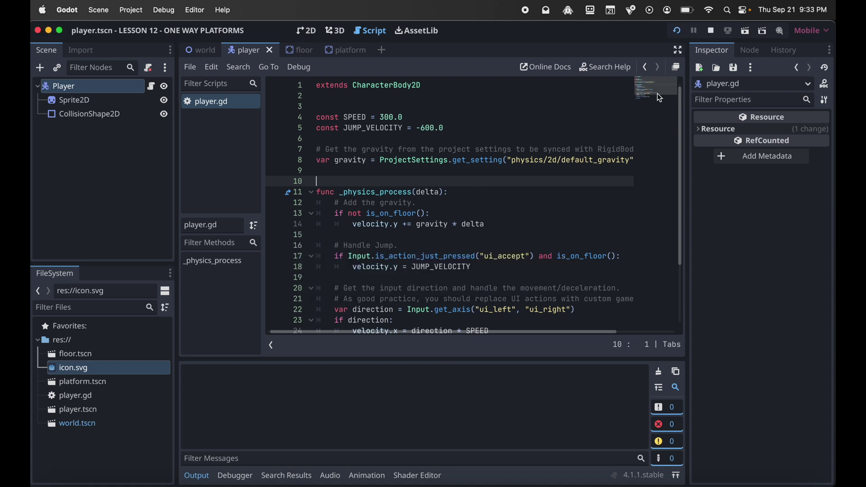
{"action": "key", "text": "space"}
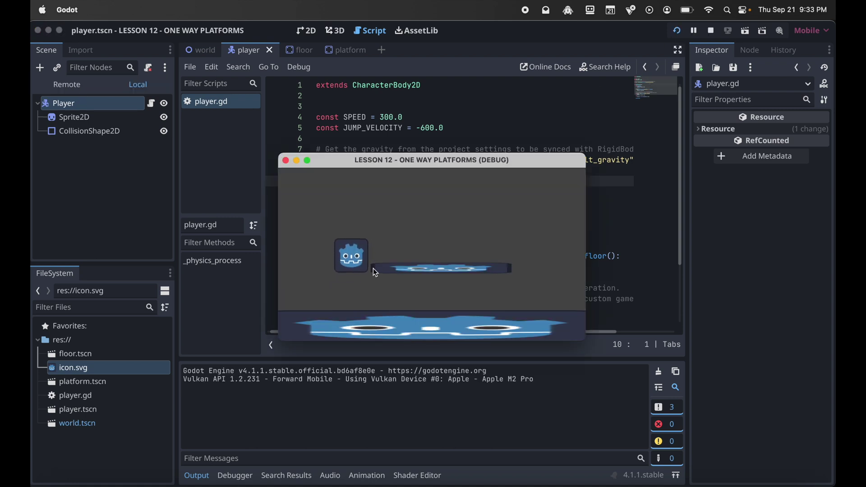
{"action": "key", "text": "Right"}
{"action": "key", "text": "Left"}
{"action": "key", "text": "Left"}
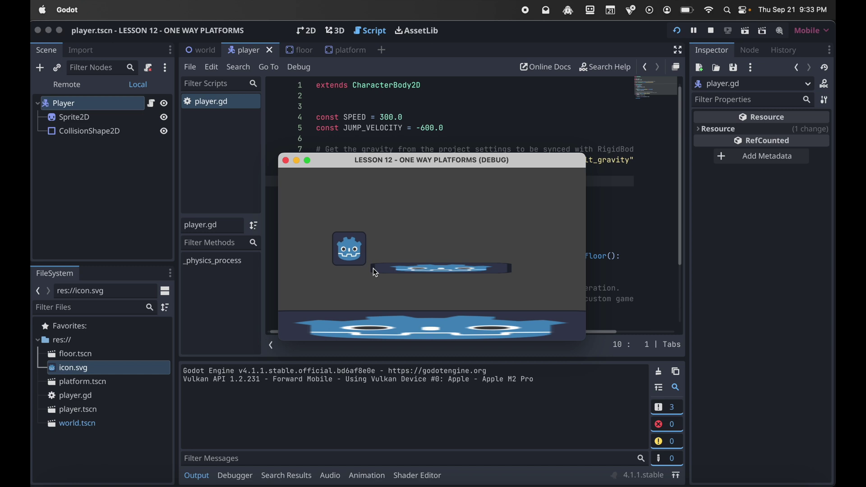
{"action": "key", "text": "Right"}
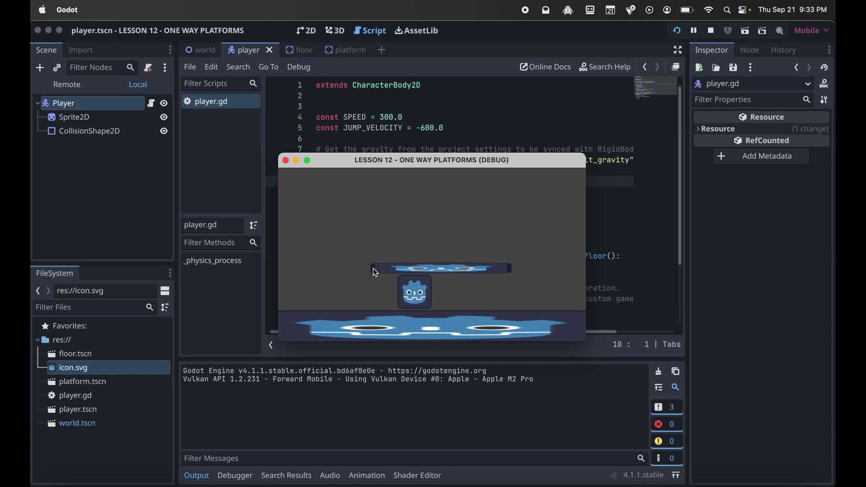
{"action": "key", "text": "Right"}
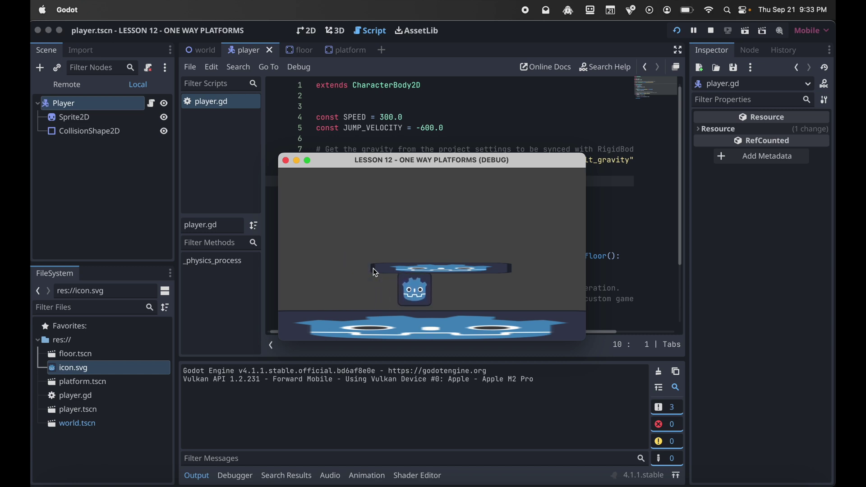
{"action": "key", "text": "Right"}
{"action": "key", "text": "Left"}
{"action": "key", "text": "space"}
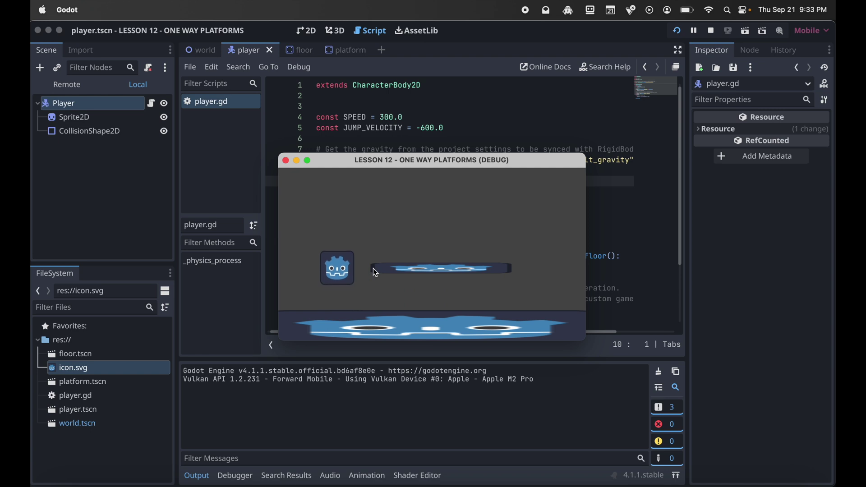
{"action": "key", "text": "Right"}
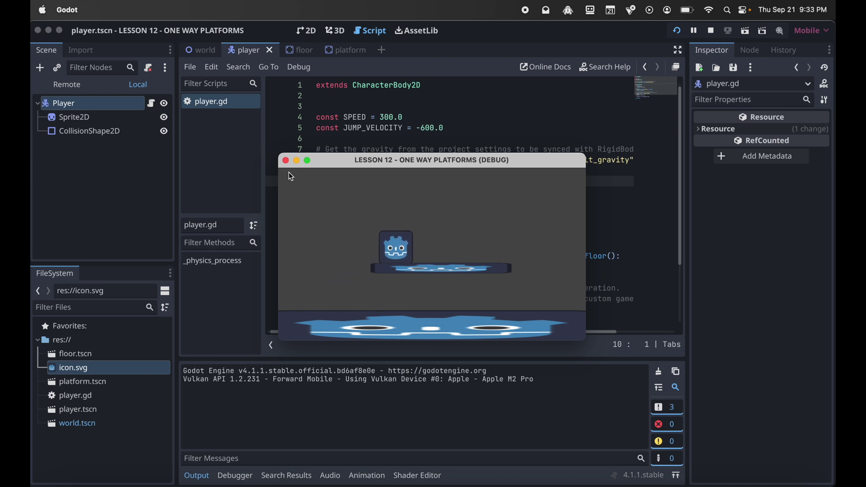
{"action": "left_click", "coordinate": [286, 161]}
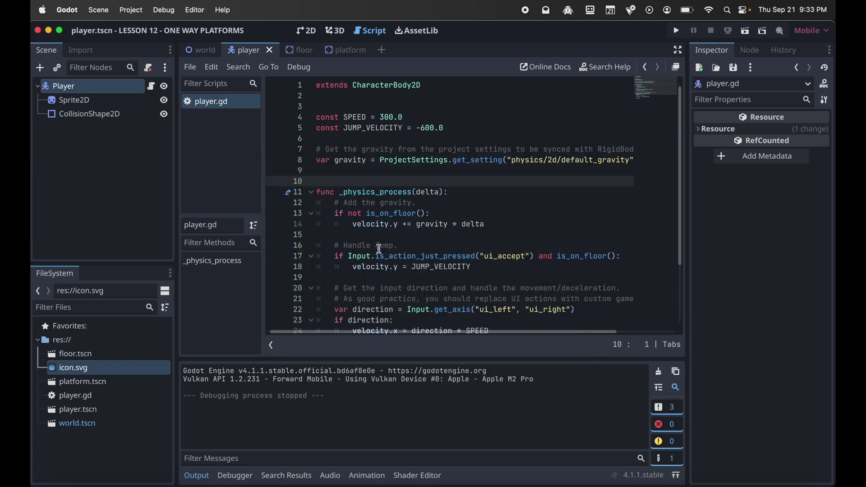
Turn on One Way Collision for the platform's CollisionShape2D in the Inspector
{"action": "left_click", "coordinate": [350, 50]}
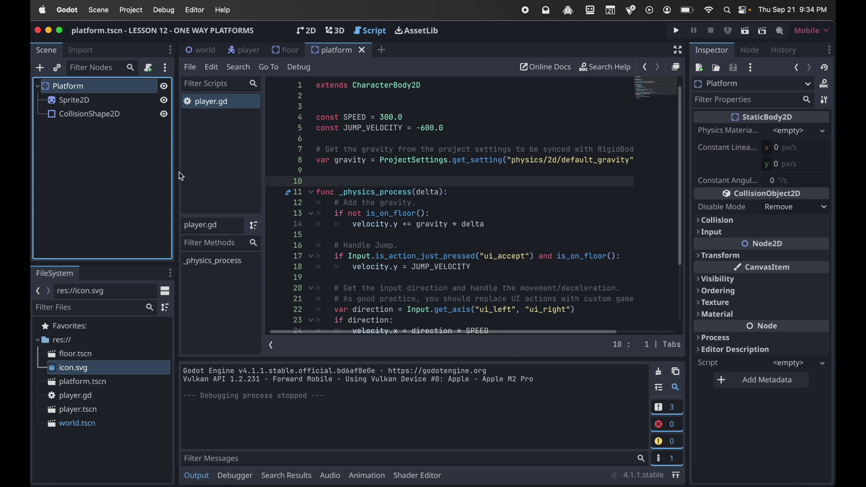
{"action": "left_click", "coordinate": [99, 115]}
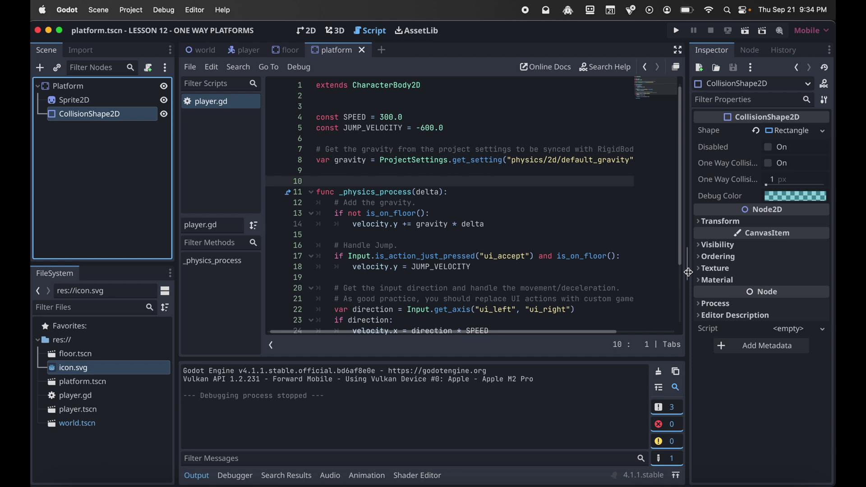
{"action": "left_click_drag", "start_coordinate": [689, 271], "coordinate": [641, 270]}
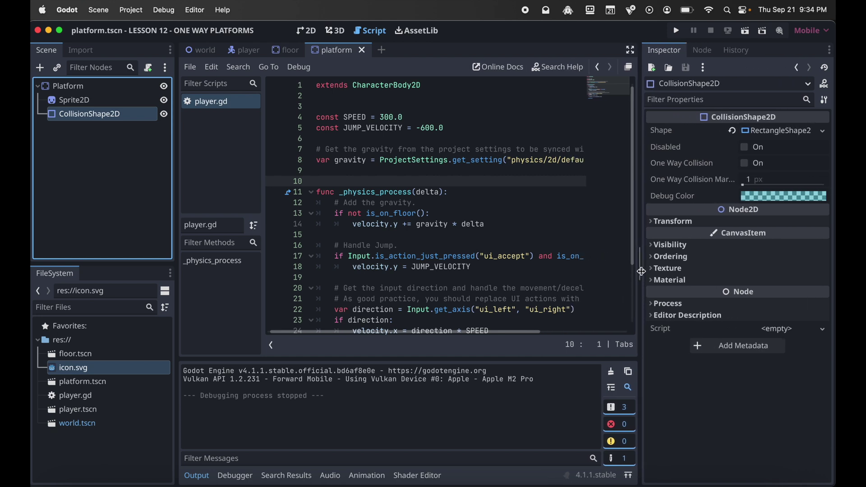
{"action": "left_click", "coordinate": [744, 166]}
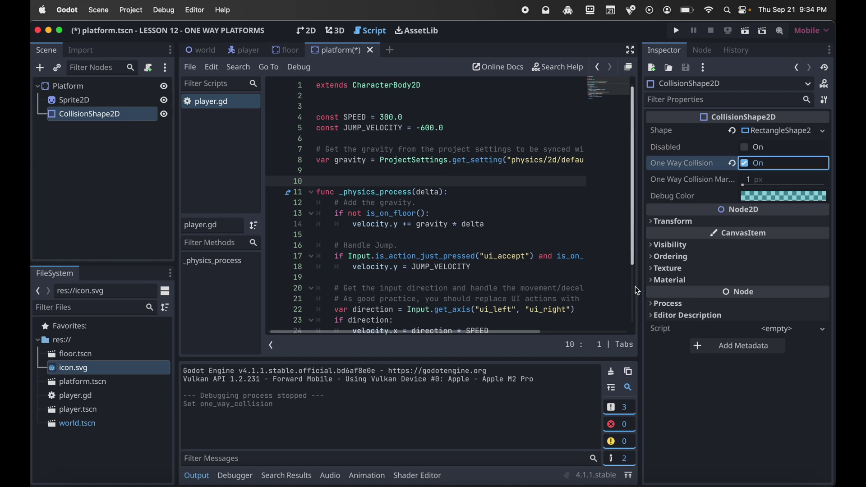
{"action": "left_click_drag", "start_coordinate": [641, 292], "coordinate": [693, 295]}
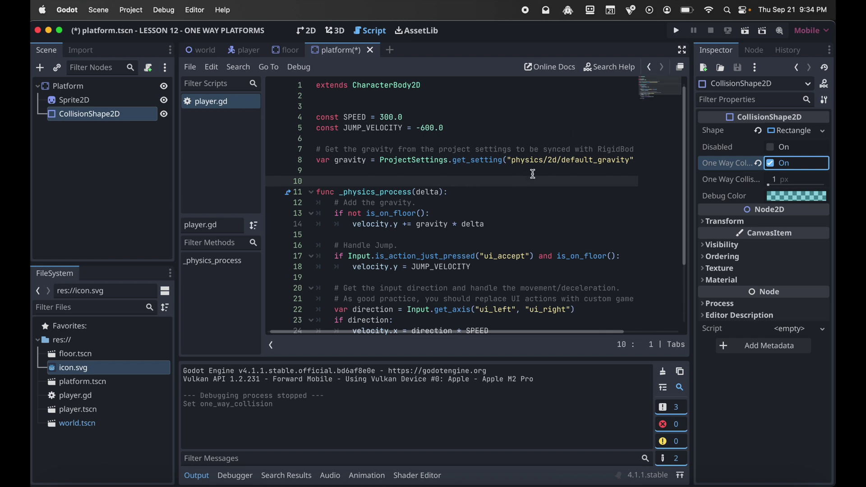
{"action": "scroll", "coordinate": [503, 224], "scroll_direction": "down", "scroll_amount": 3}
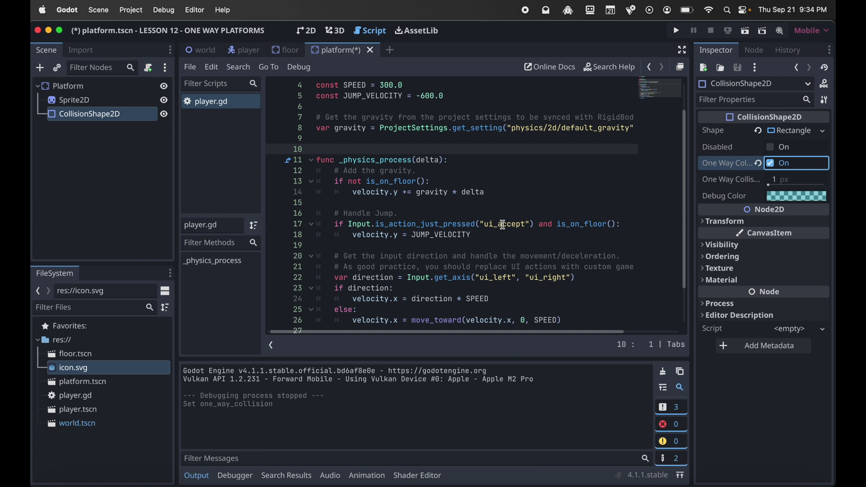
Run the game and jump the player up through the floating platform onto its top
{"action": "left_click", "coordinate": [676, 30]}
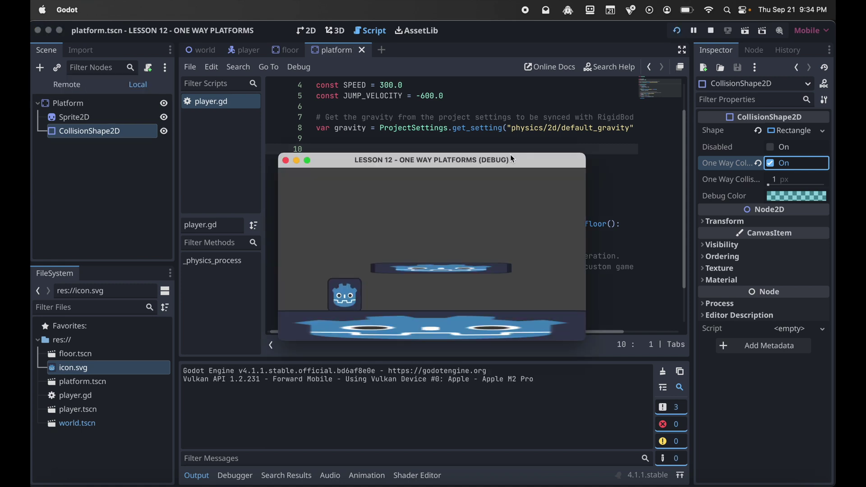
{"action": "key", "text": "Right"}
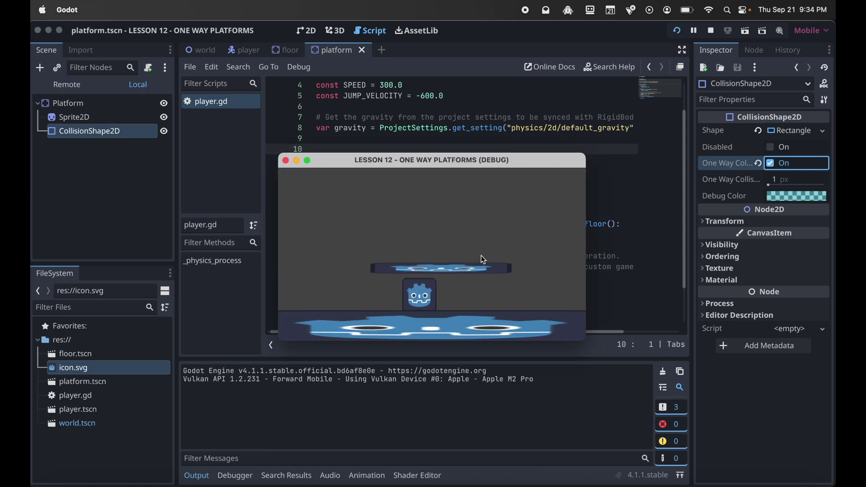
{"action": "key", "text": "space"}
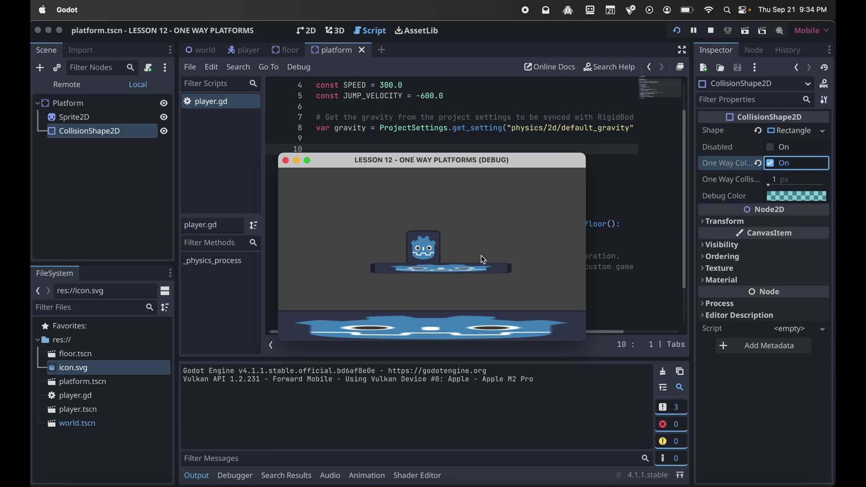
{"action": "key", "text": "Right"}
{"action": "key", "text": "Right"}
{"action": "key", "text": "Left"}
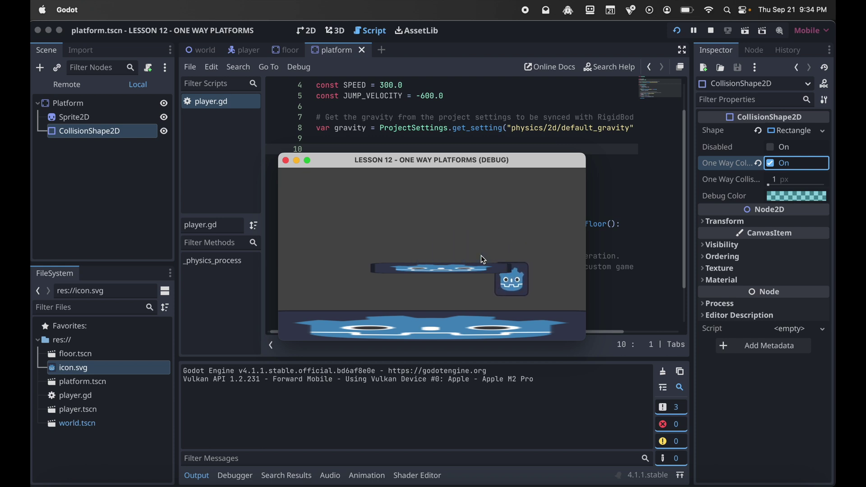
{"action": "key", "text": "space"}
Jump up through the platform again from below, walk along its top, then stop the game
{"action": "key", "text": "Left"}
{"action": "key", "text": "space"}
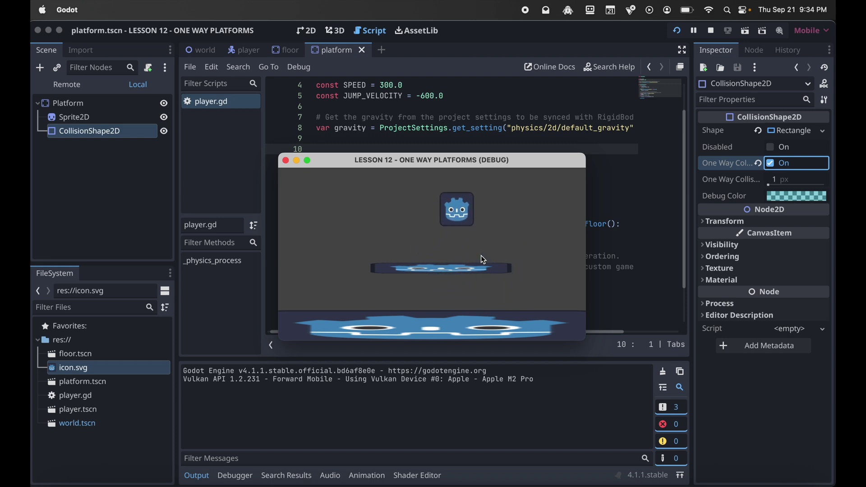
{"action": "key", "text": "Right"}
{"action": "key", "text": "Left"}
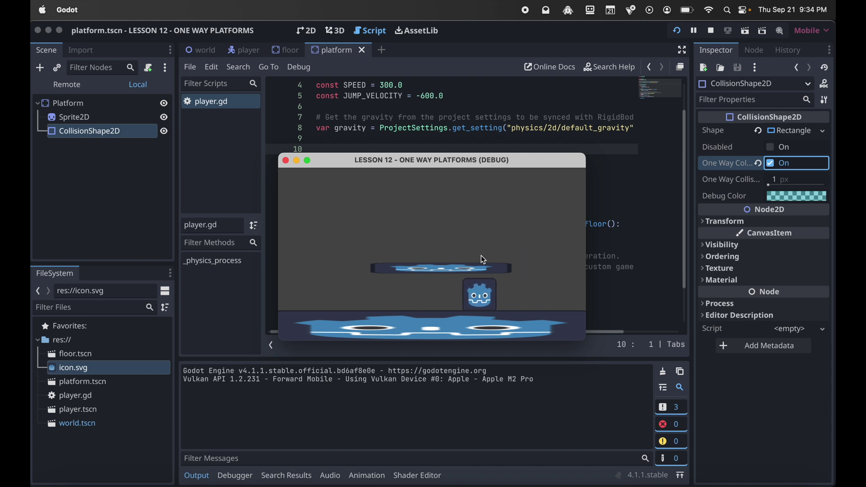
{"action": "key", "text": "space"}
{"action": "key", "text": "Left"}
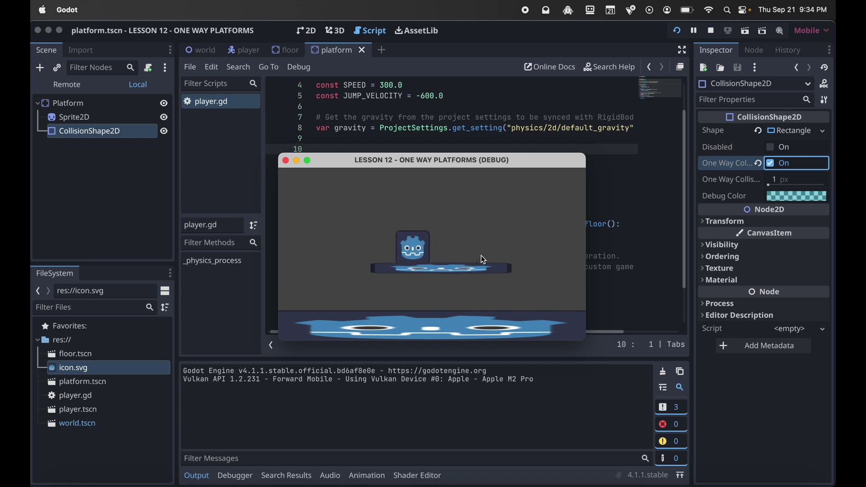
{"action": "left_click", "coordinate": [286, 161]}
In world.tscn, move the Platform node above Player in the scene tree and launch a test run
{"action": "left_click", "coordinate": [205, 50]}
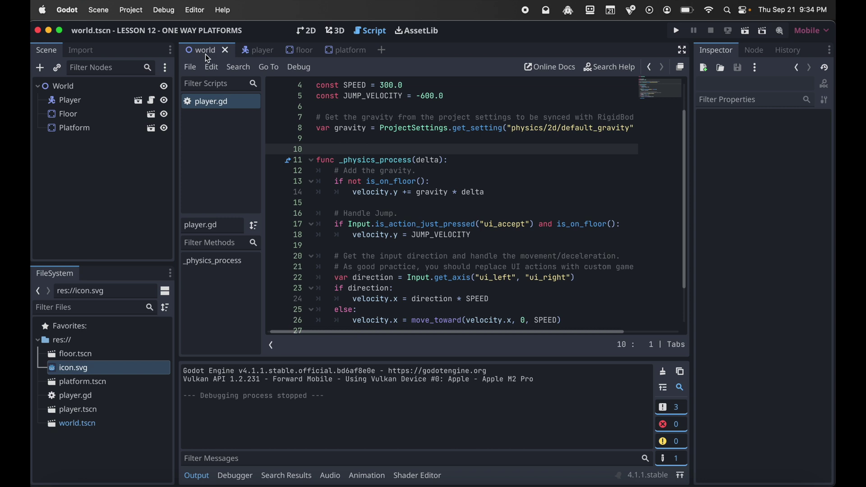
{"action": "left_click_drag", "start_coordinate": [72, 129], "coordinate": [73, 95]}
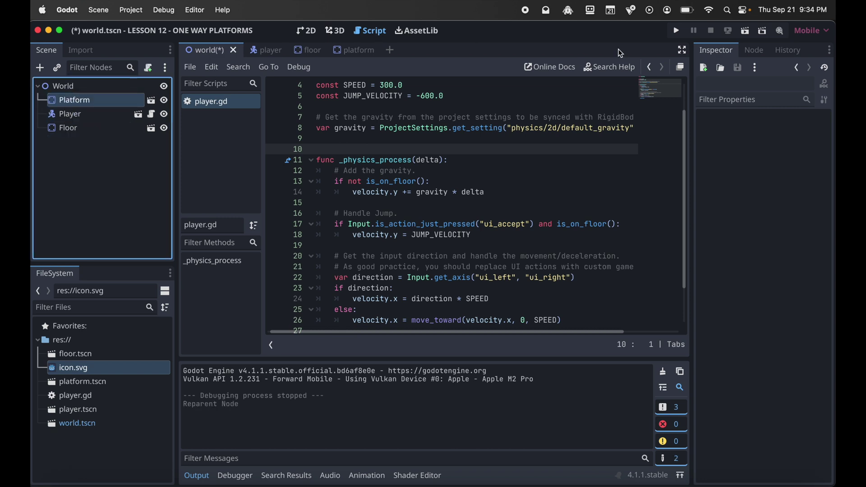
{"action": "left_click", "coordinate": [677, 31]}
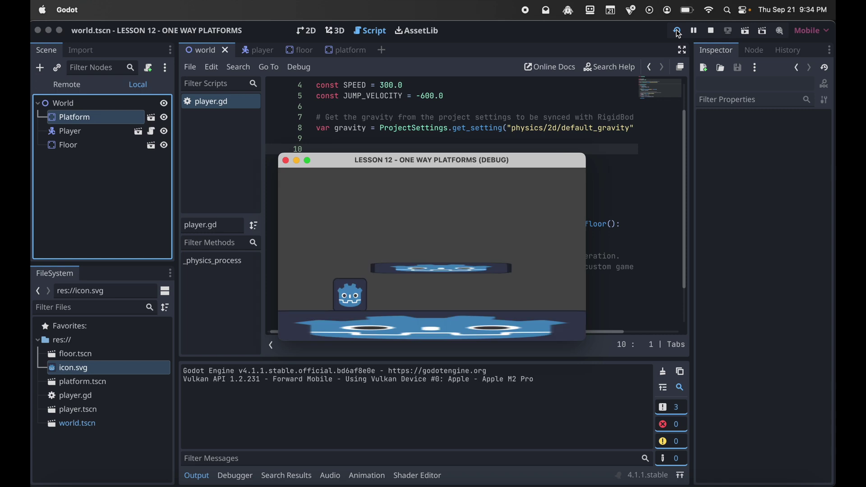
Walk the player under the platform and jump up through it onto the top
{"action": "key", "text": "Right"}
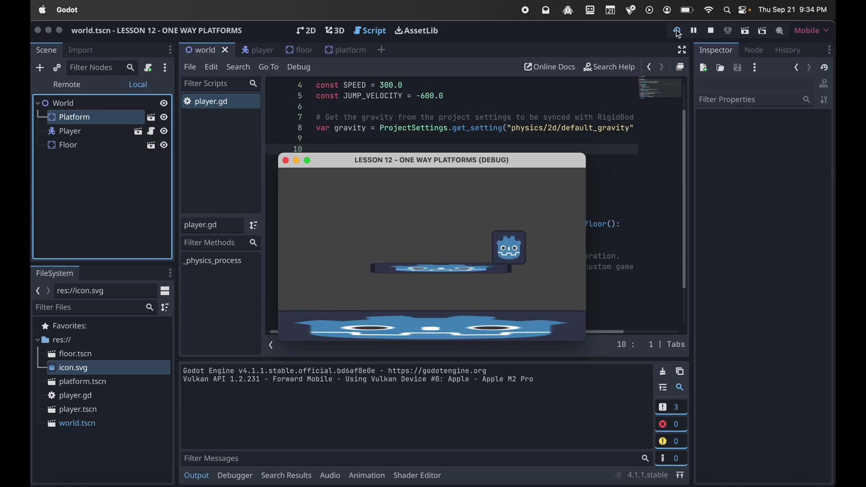
{"action": "key", "text": "Left"}
{"action": "key", "text": "space"}
{"action": "key", "text": "Left"}
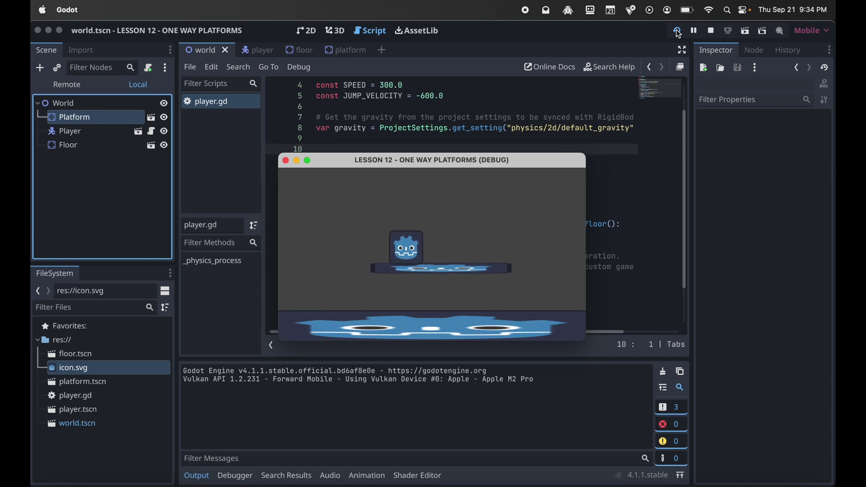
{"action": "key", "text": "Right"}
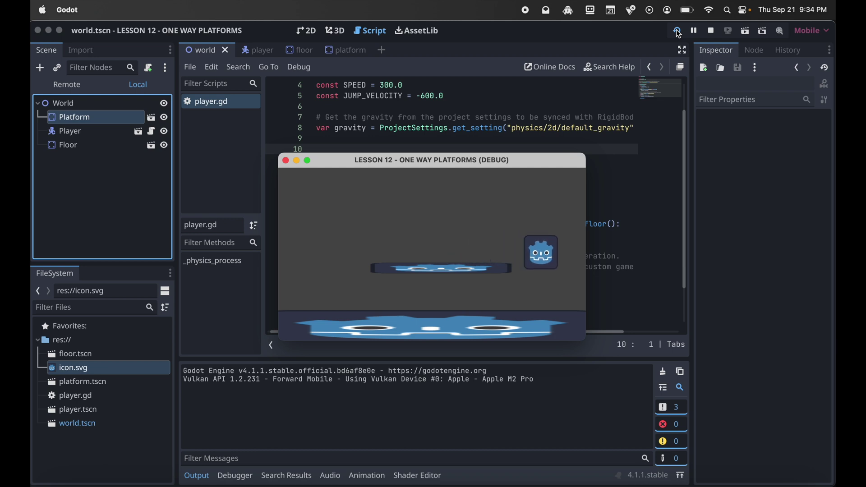
{"action": "key", "text": "Left"}
{"action": "key", "text": "space"}
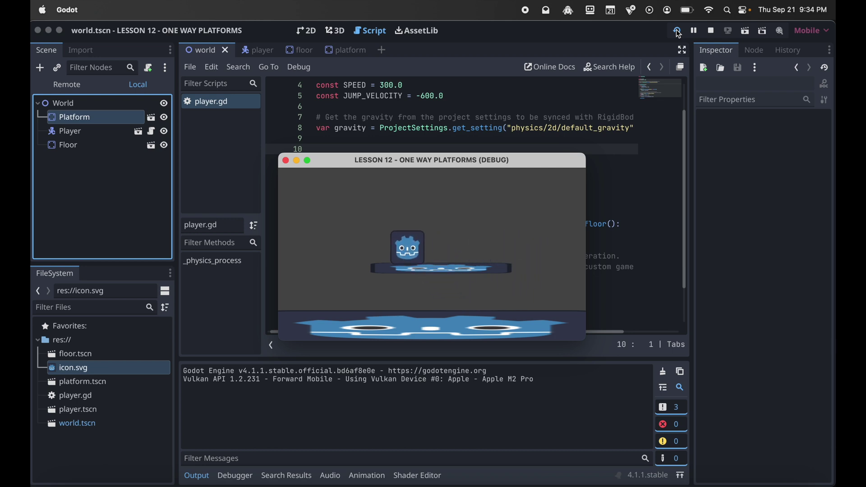
{"action": "key", "text": "Right"}
Jump and steer onto the platform again, walk along it, then close the game window
{"action": "key", "text": "space"}
{"action": "key", "text": "Left"}
{"action": "key", "text": "Right"}
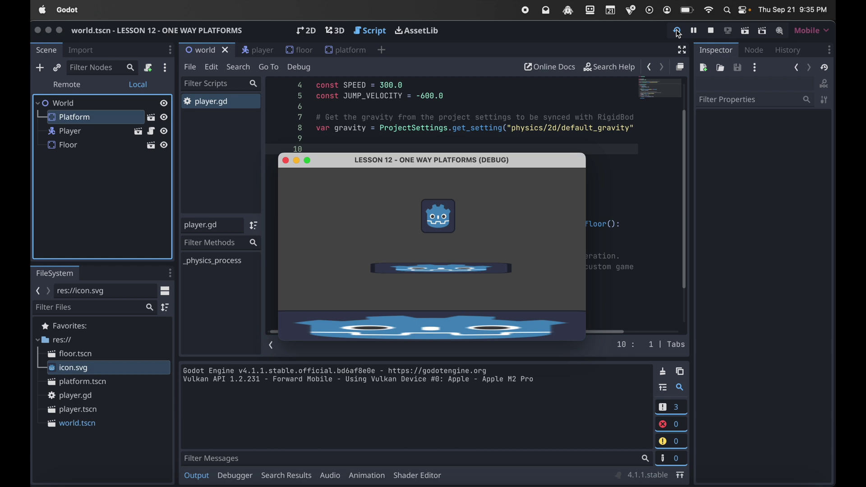
{"action": "key", "text": "Left"}
{"action": "key", "text": "space"}
{"action": "key", "text": "Right"}
{"action": "key", "text": "Left"}
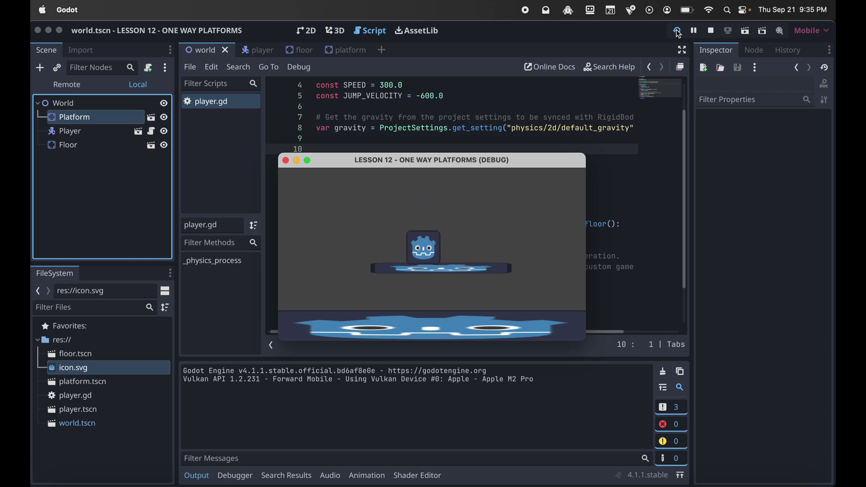
{"action": "key", "text": "Right"}
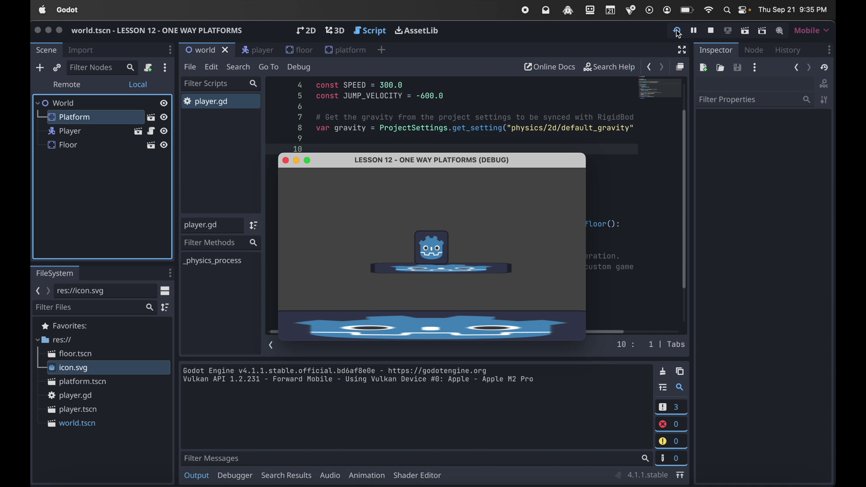
{"action": "key", "text": "Right"}
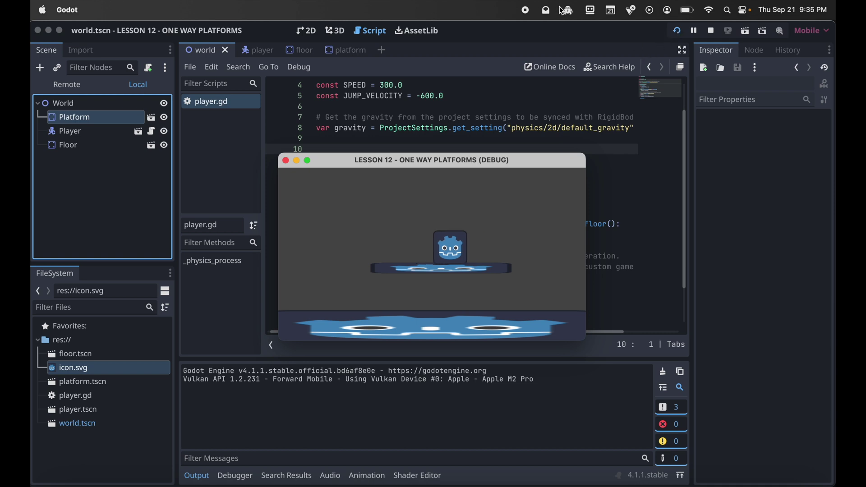
{"action": "left_click", "coordinate": [285, 161]}
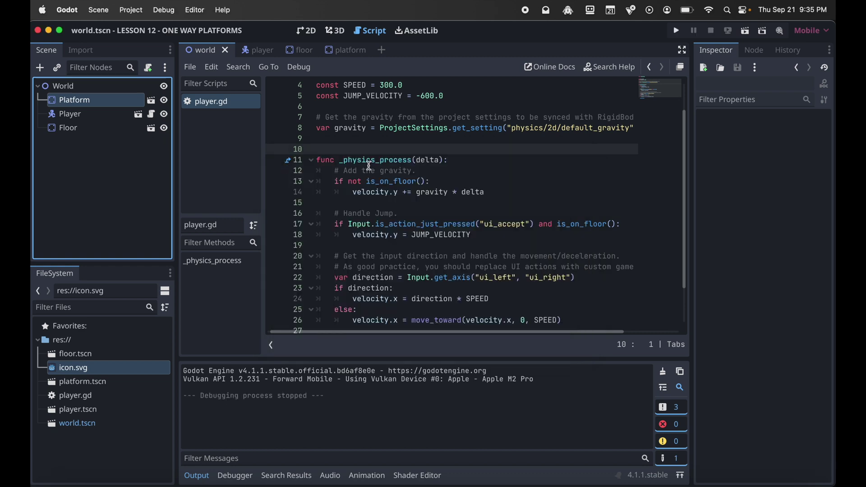
Below move_and_slide(), add a top-level func _input(event) from autocomplete
{"action": "scroll", "coordinate": [450, 277], "scroll_direction": "down", "scroll_amount": 2}
{"action": "left_click", "coordinate": [422, 300]}
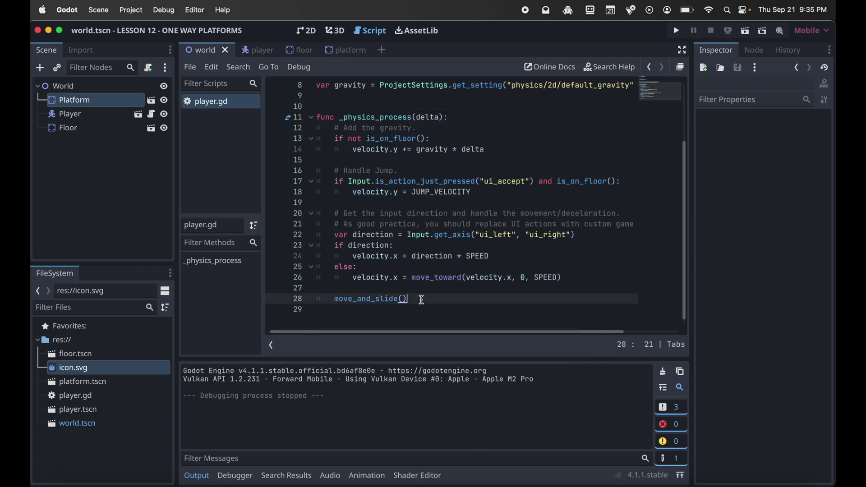
{"action": "key", "text": "Return"}
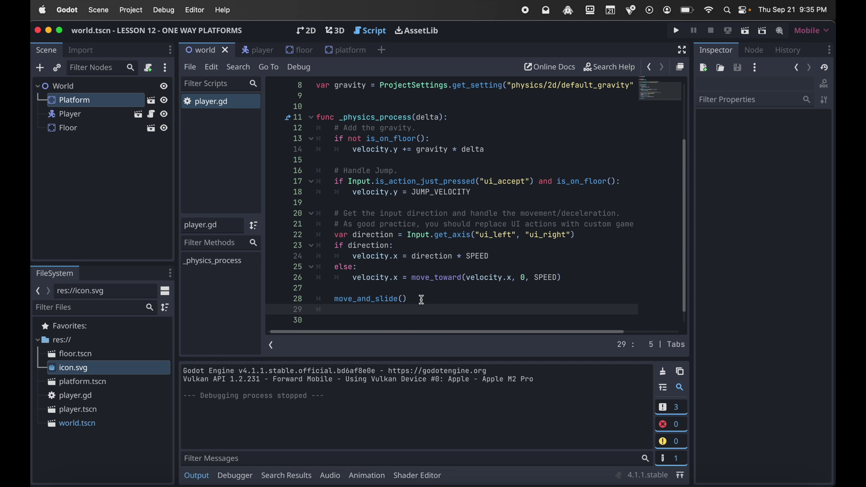
{"action": "key", "text": "Return"}
{"action": "key", "text": "BackSpace"}
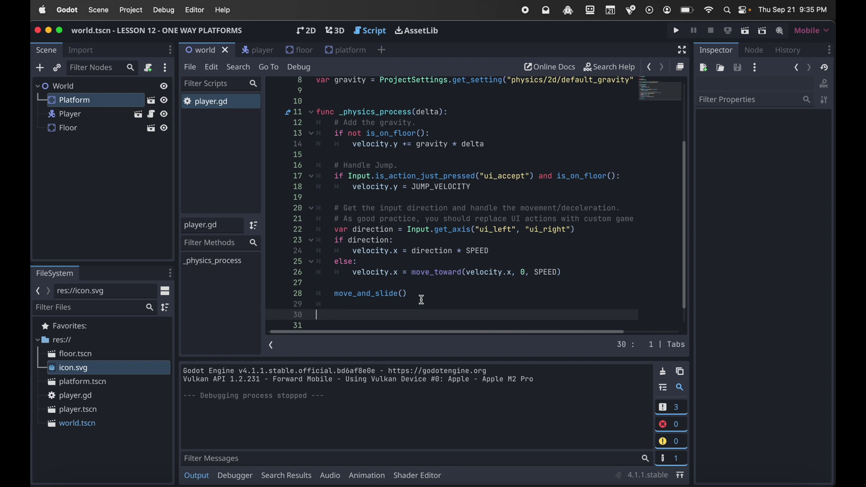
{"action": "type", "text": "func _input"}
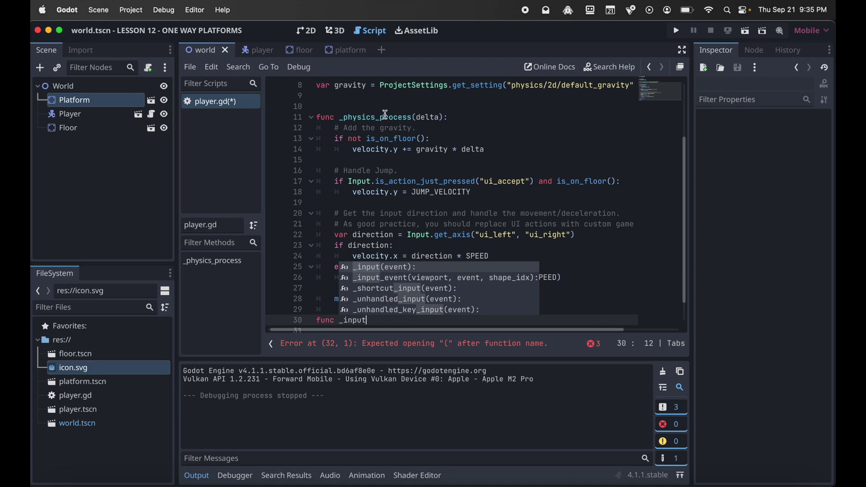
{"action": "double_click", "coordinate": [378, 271]}
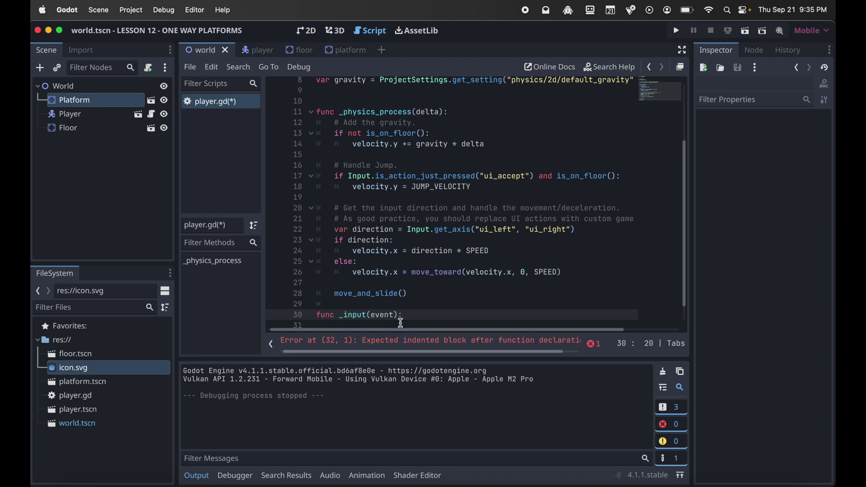
Inside _input, write 'if (event.is_action_pressed("ui_down")):' and start its empty body
{"action": "scroll", "coordinate": [413, 316], "scroll_direction": "down", "scroll_amount": 2}
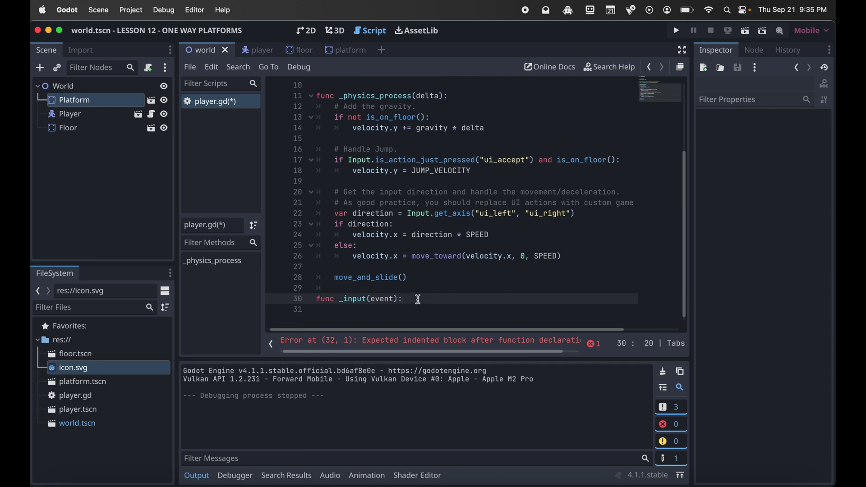
{"action": "key", "text": "Return"}
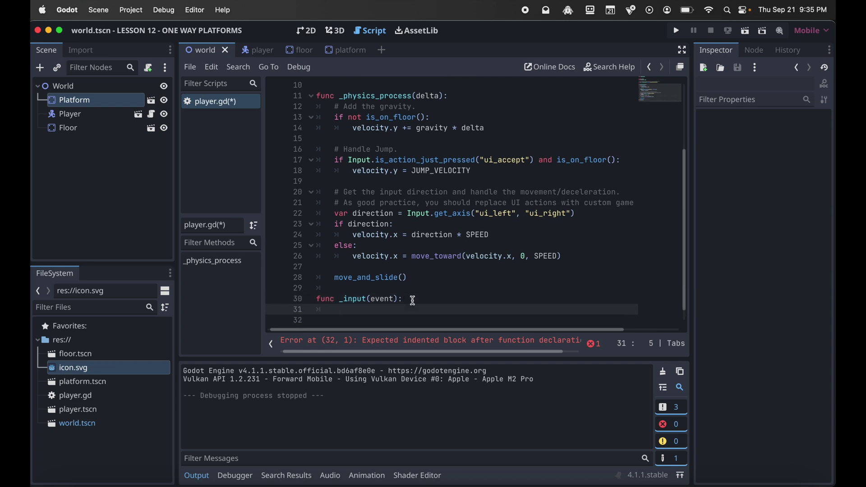
{"action": "type", "text": "e"}
{"action": "key", "text": "BackSpace"}
{"action": "type", "text": "if (event."}
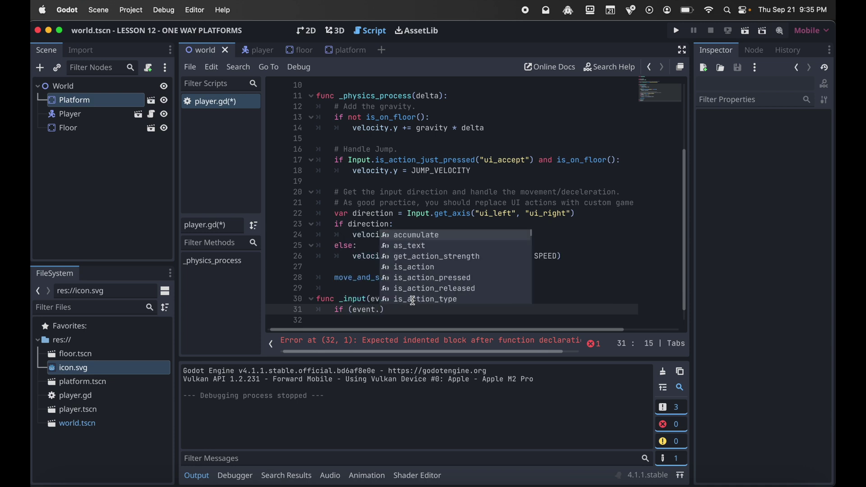
{"action": "double_click", "coordinate": [420, 277]}
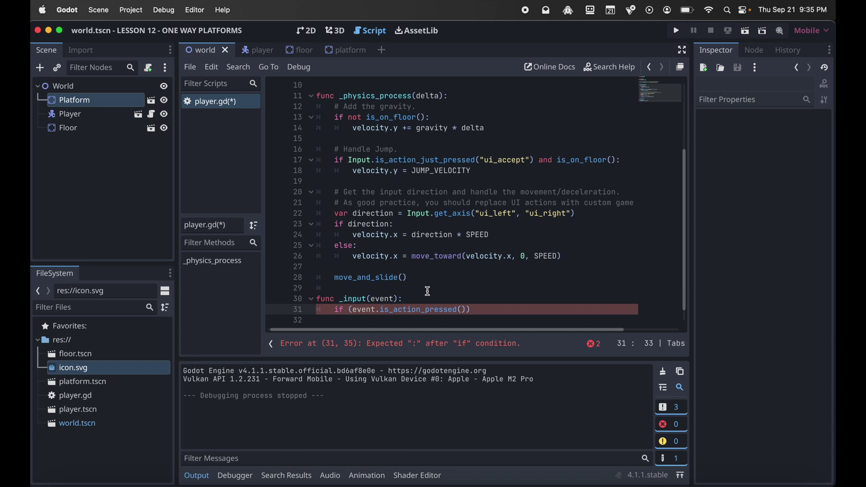
{"action": "type", "text": "\""}
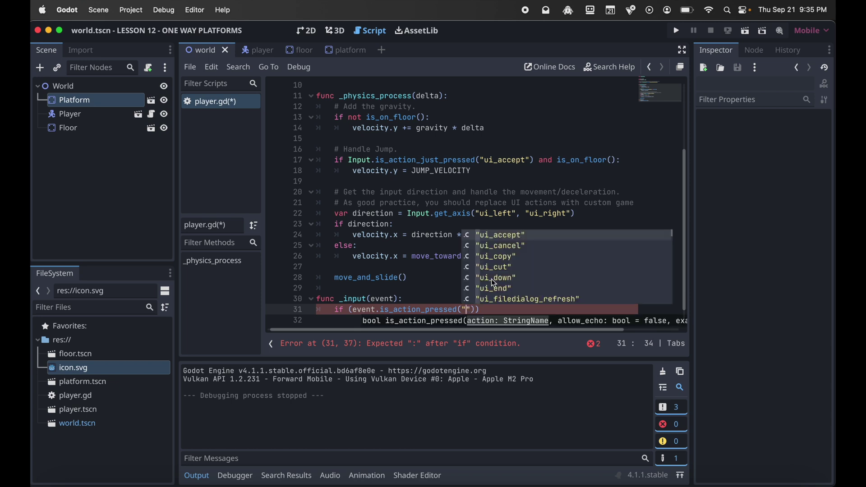
{"action": "left_click", "coordinate": [499, 278]}
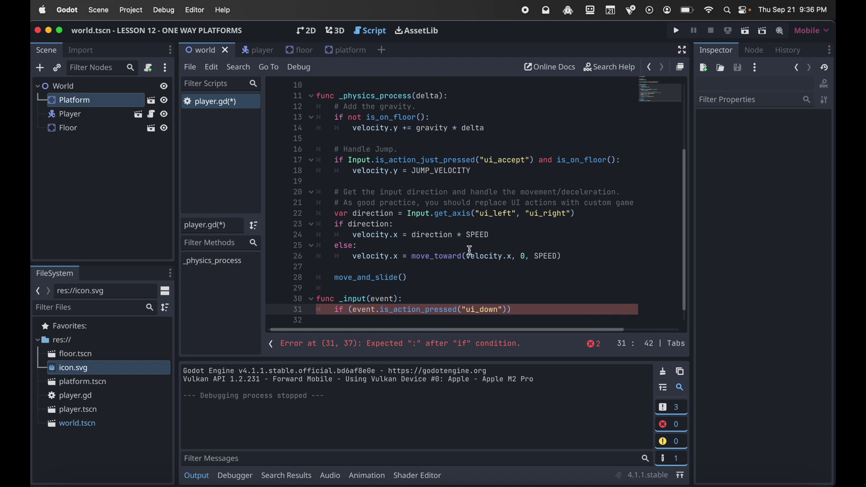
{"action": "type", "text": ")):"}
{"action": "key", "text": "Return"}
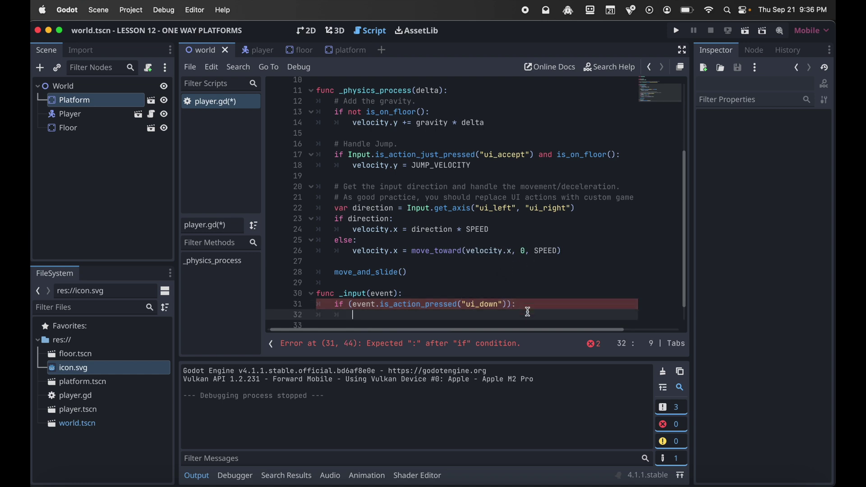
Check the ui_down action in Project Settings' Input Map, then close the dialog
{"action": "left_click", "coordinate": [136, 10]}
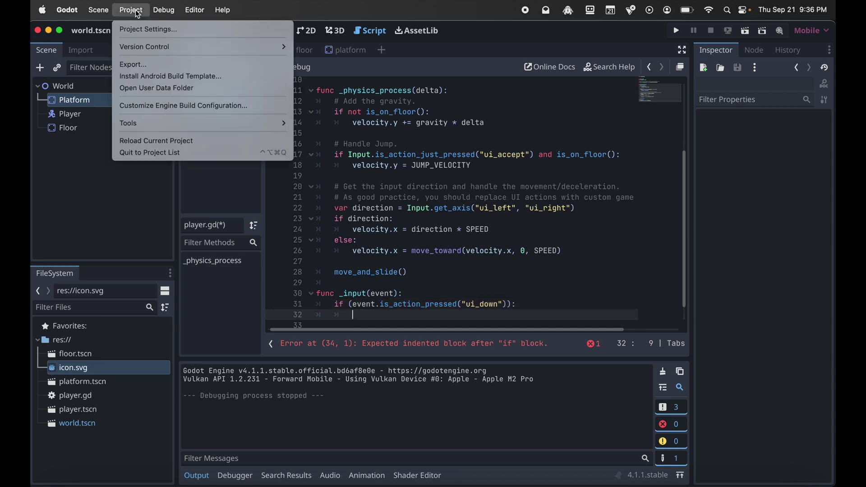
{"action": "left_click", "coordinate": [143, 28]}
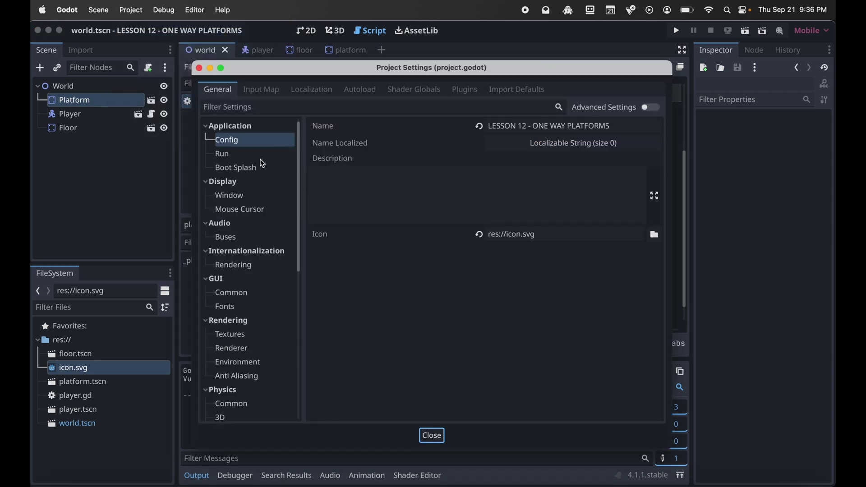
{"action": "left_click", "coordinate": [257, 92]}
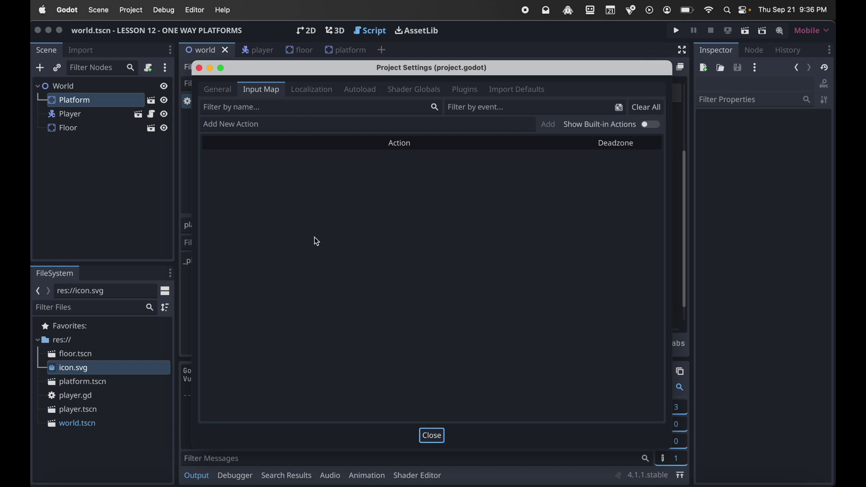
{"action": "left_click", "coordinate": [432, 436]}
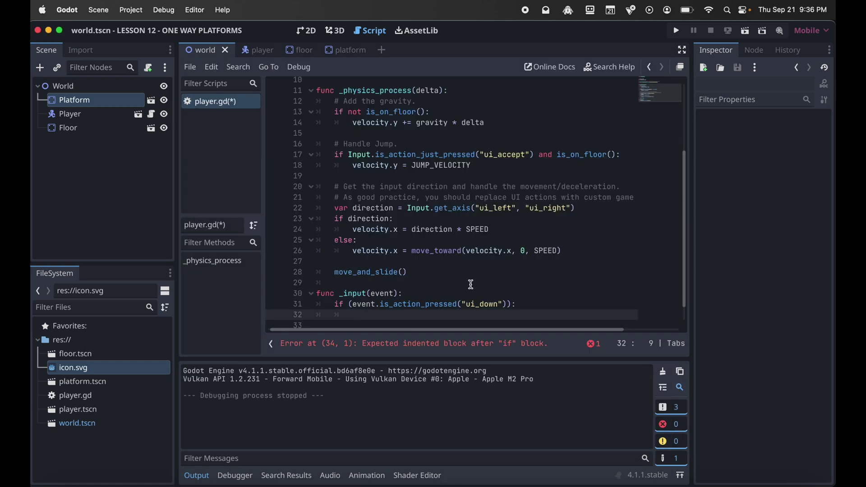
Add print("down.") as the body of the ui_down if block
{"action": "scroll", "coordinate": [495, 251], "scroll_direction": "down", "scroll_amount": 1}
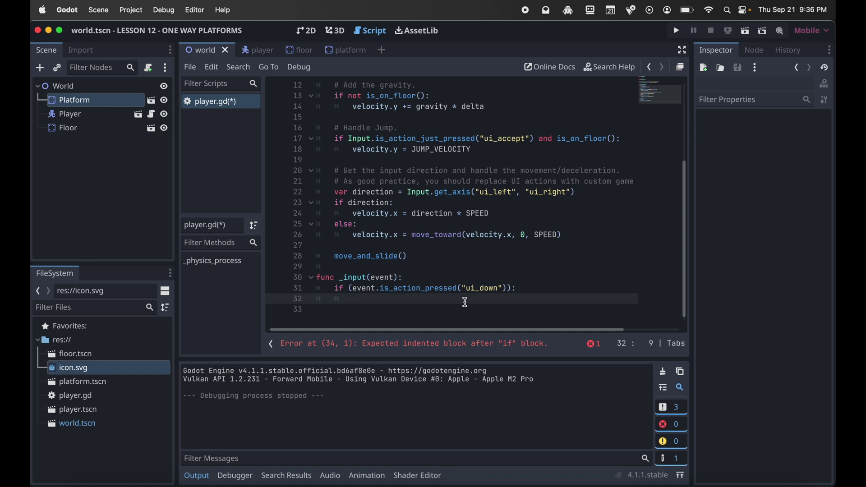
{"action": "type", "text": "prit"}
{"action": "key", "text": "BackSpace"}
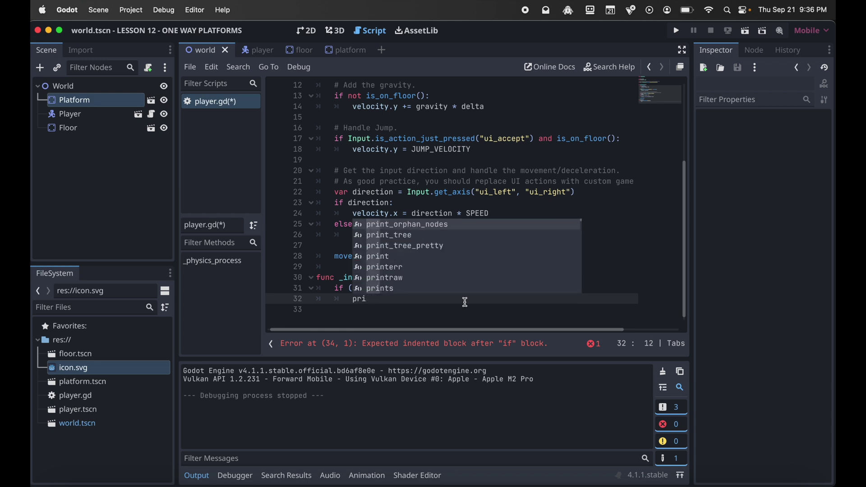
{"action": "type", "text": "nt(\""}
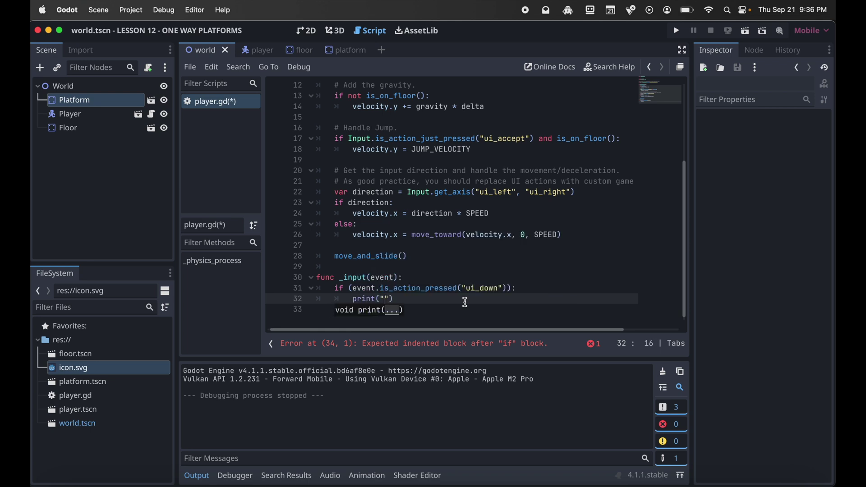
{"action": "type", "text": "down."}
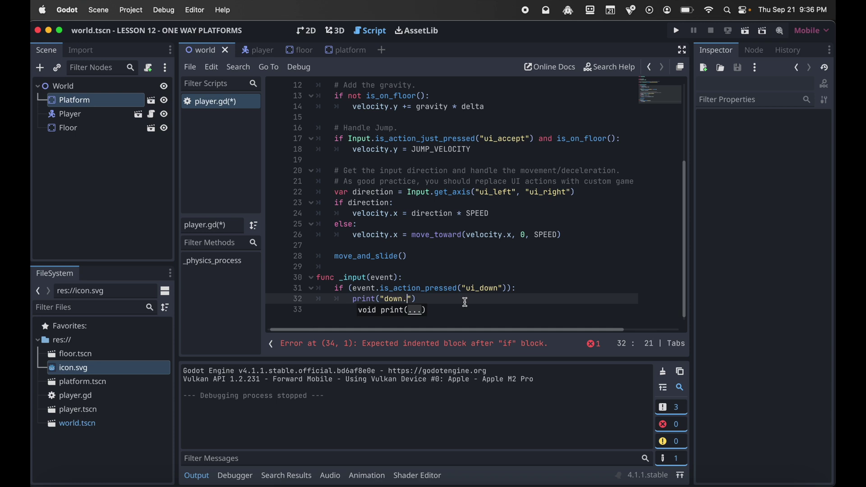
{"action": "left_click", "coordinate": [562, 266]}
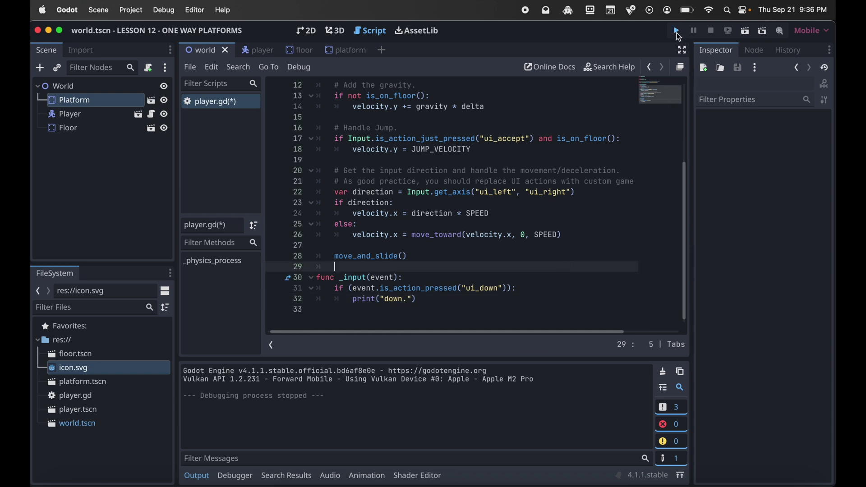
Run the game, jump onto the platform and press Down to see "down." printed repeatedly
{"action": "left_click", "coordinate": [678, 33]}
{"action": "key", "text": "Right"}
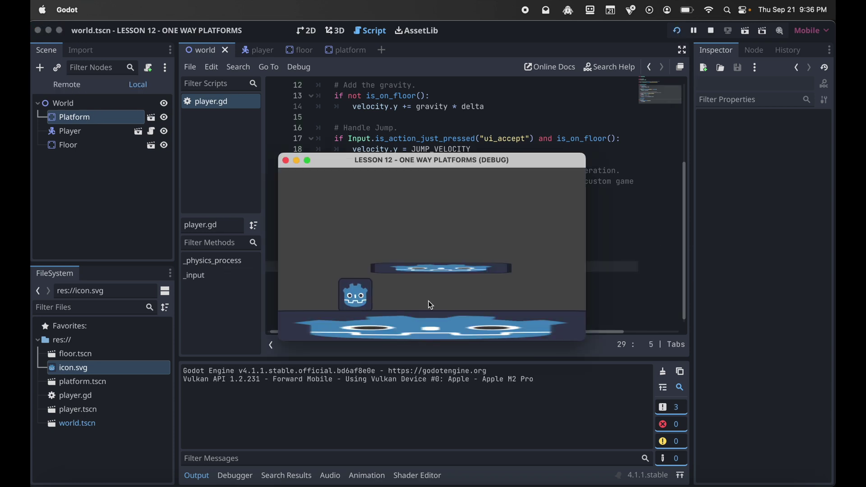
{"action": "key", "text": "space"}
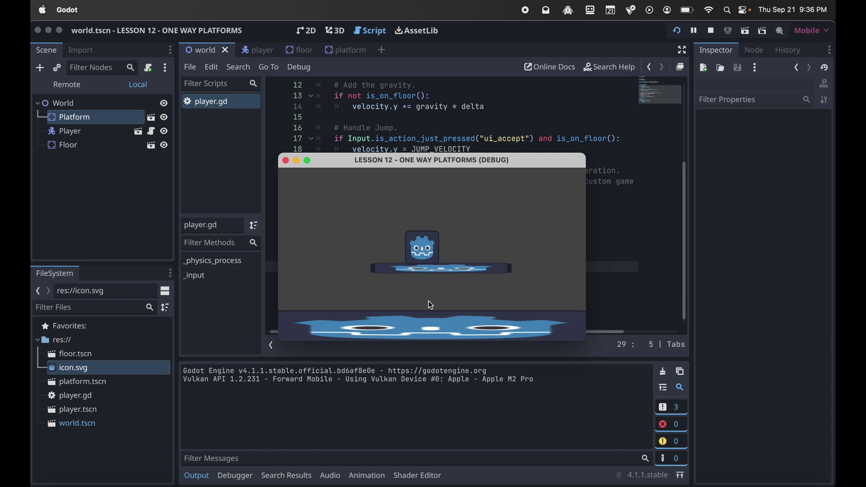
{"action": "key", "text": "Down"}
{"action": "key", "text": "Down"}
{"action": "key", "text": "Down"}
{"action": "key", "text": "Down"}
{"action": "key", "text": "Down"}
{"action": "key", "text": "Down"}
{"action": "key", "text": "Down"}
{"action": "key", "text": "Down"}
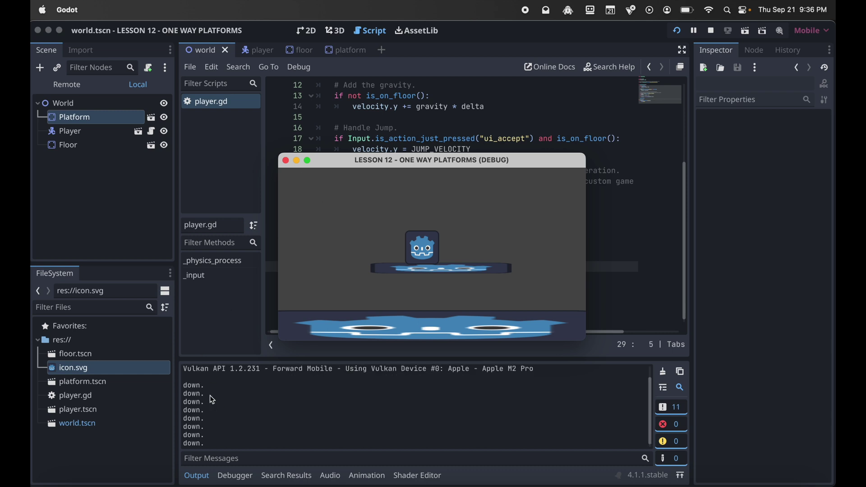
{"action": "left_click", "coordinate": [286, 160]}
{"action": "left_click", "coordinate": [421, 300]}
Replace the print call in the ui_down branch with position.y += 1
{"action": "key", "text": "BackSpace"}
{"action": "key", "text": "BackSpace"}
{"action": "key", "text": "BackSpace"}
{"action": "key", "text": "BackSpace"}
{"action": "key", "text": "BackSpace"}
{"action": "key", "text": "BackSpace"}
{"action": "key", "text": "BackSpace"}
{"action": "key", "text": "BackSpace"}
{"action": "key", "text": "BackSpace"}
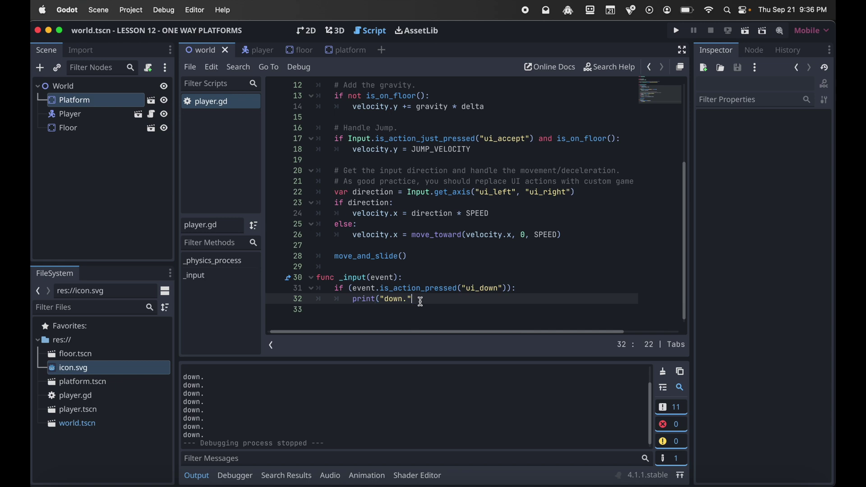
{"action": "key", "text": "BackSpace"}
{"action": "key", "text": "BackSpace"}
{"action": "key", "text": "BackSpace"}
{"action": "key", "text": "BackSpace"}
{"action": "key", "text": "BackSpace"}
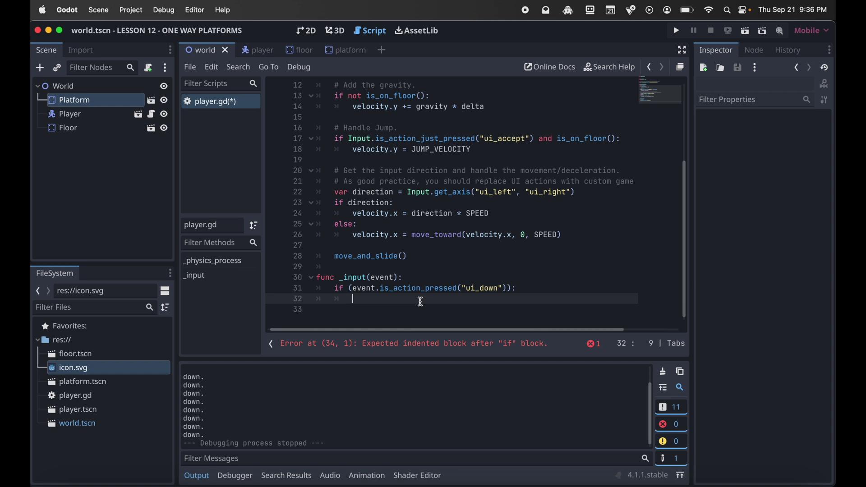
{"action": "type", "text": "post"}
{"action": "key", "text": "BackSpace"}
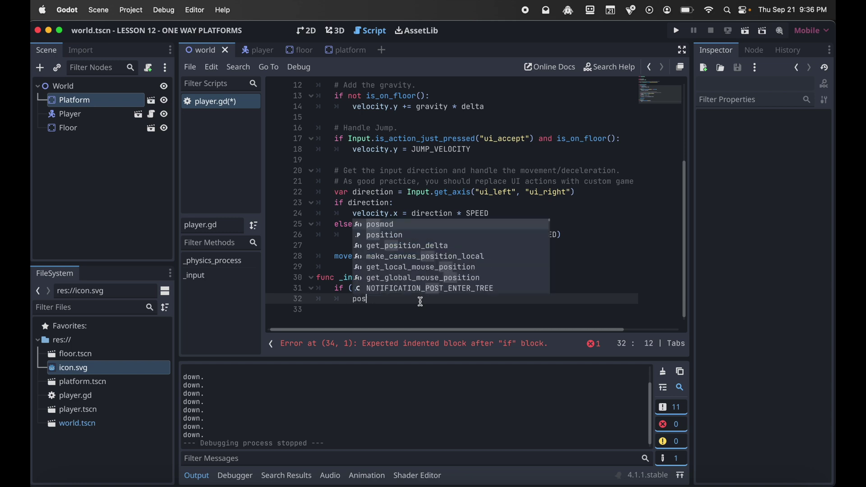
{"action": "type", "text": "i"}
{"action": "key", "text": "Return"}
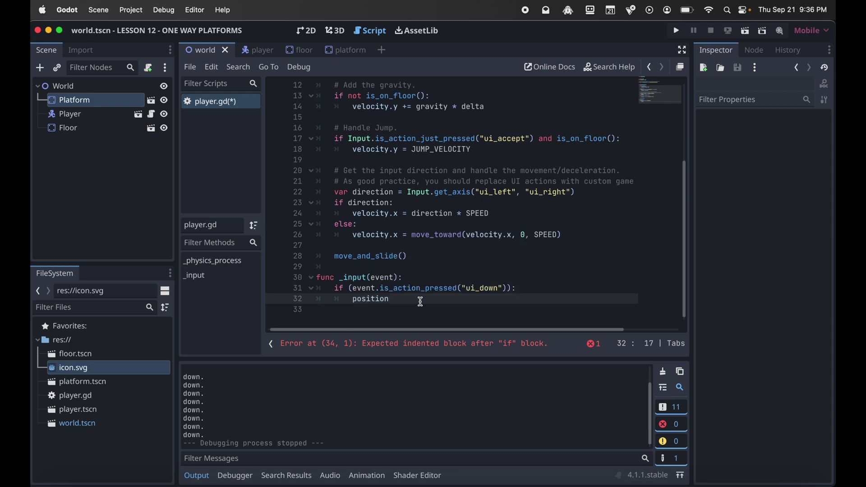
{"action": "type", "text": ".y +="}
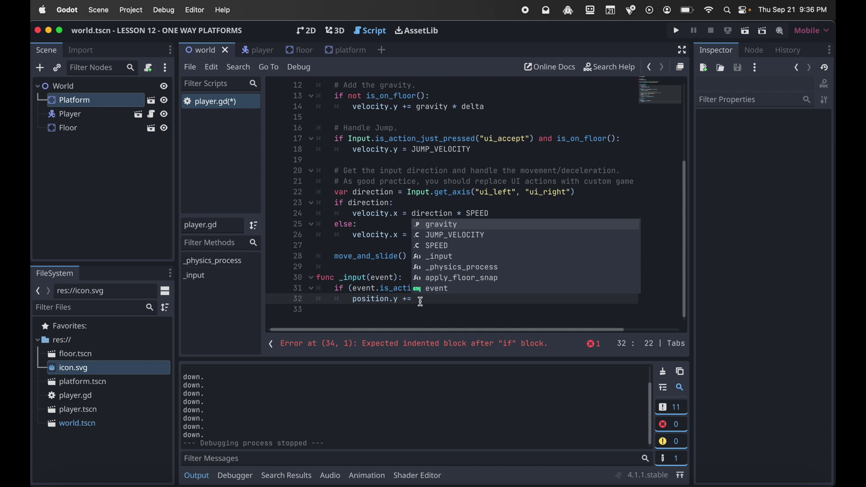
{"action": "type", "text": " 1"}
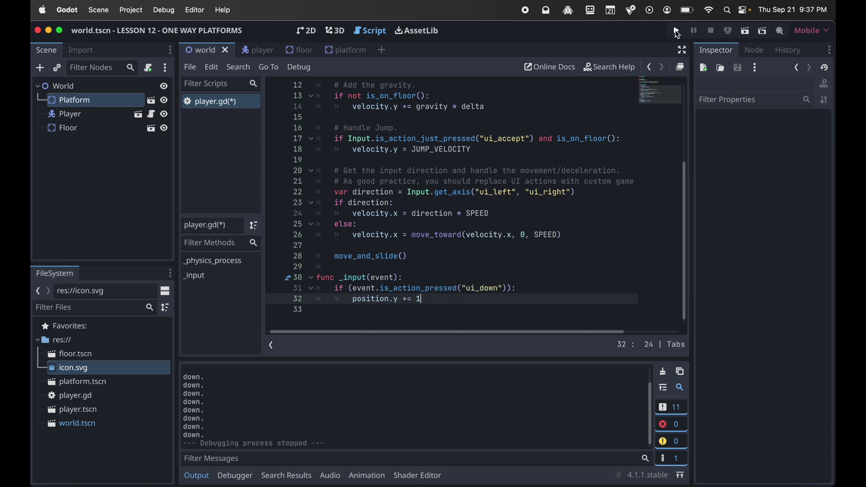
{"action": "left_click", "coordinate": [677, 32]}
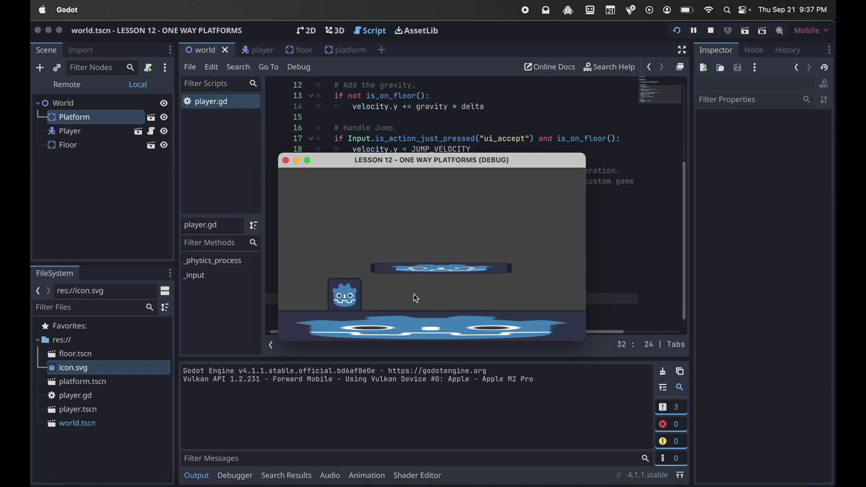
Jump onto the platform and press Down to drop through to the floor, repeating several times, then quit
{"action": "key", "text": "Right"}
{"action": "key", "text": "space"}
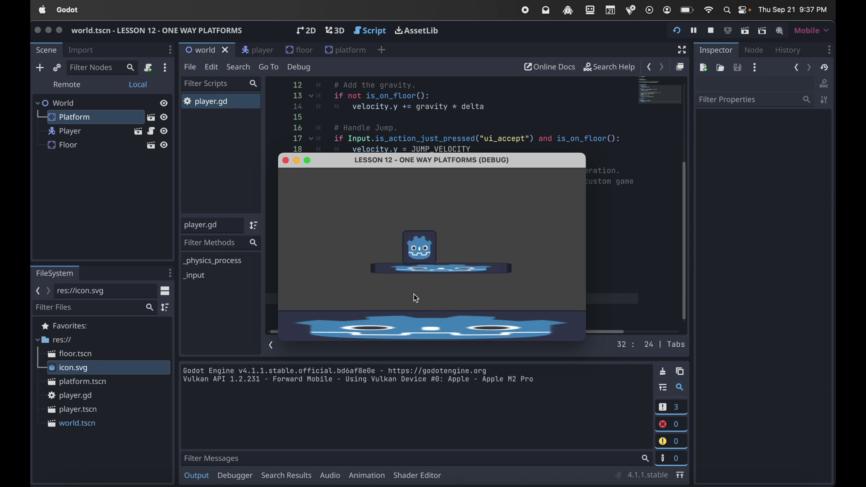
{"action": "key", "text": "Down"}
{"action": "key", "text": "space"}
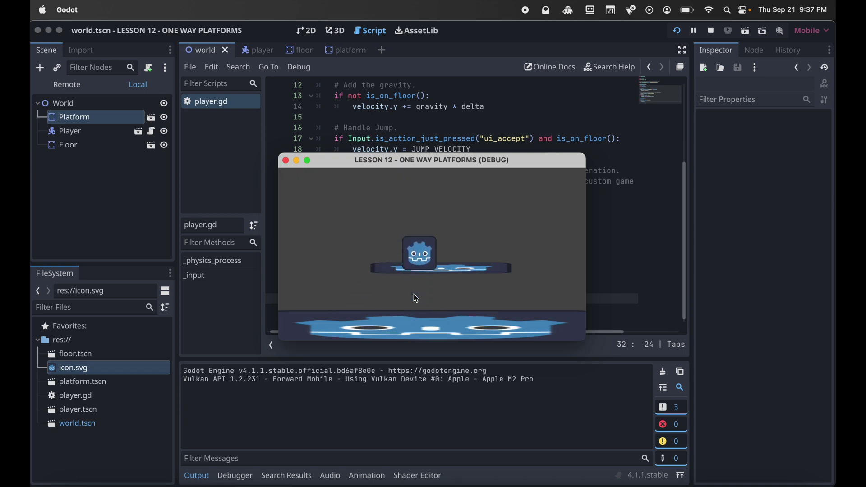
{"action": "key", "text": "Down"}
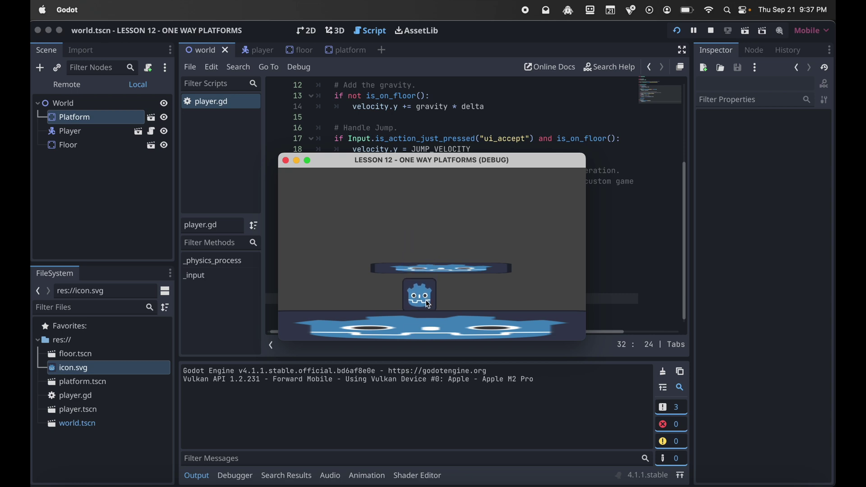
{"action": "key", "text": "space"}
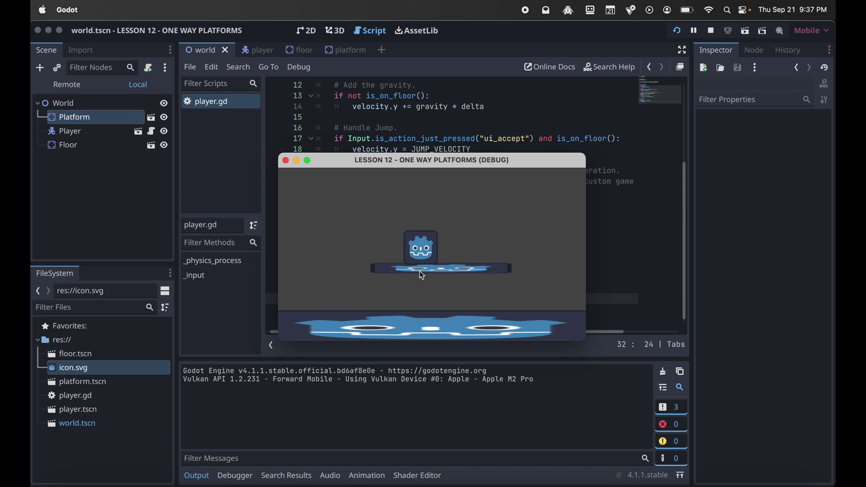
{"action": "key", "text": "Down"}
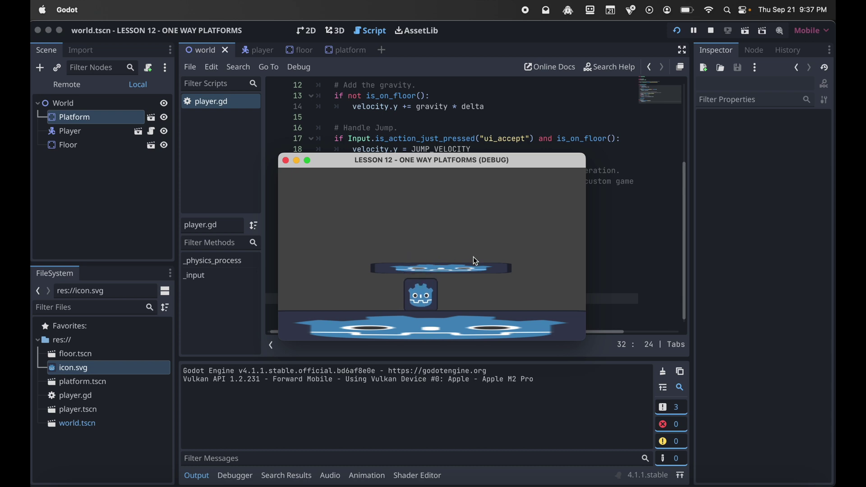
{"action": "key", "text": "space"}
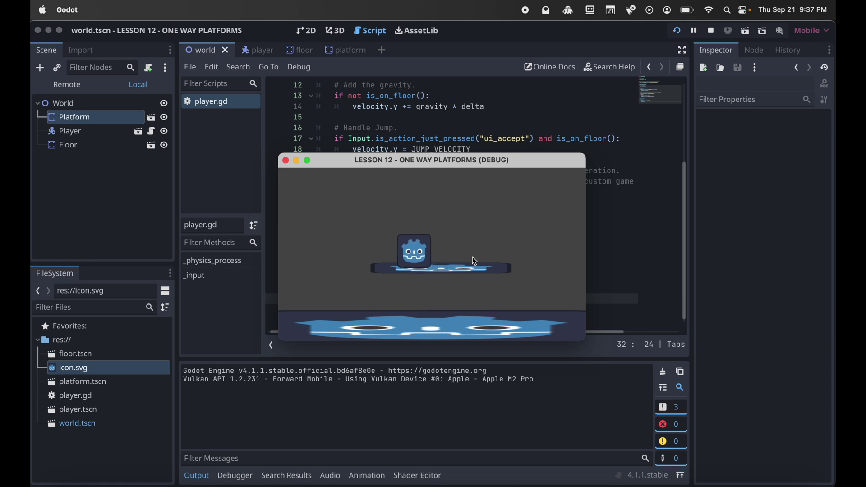
{"action": "key", "text": "space"}
{"action": "key", "text": "Right"}
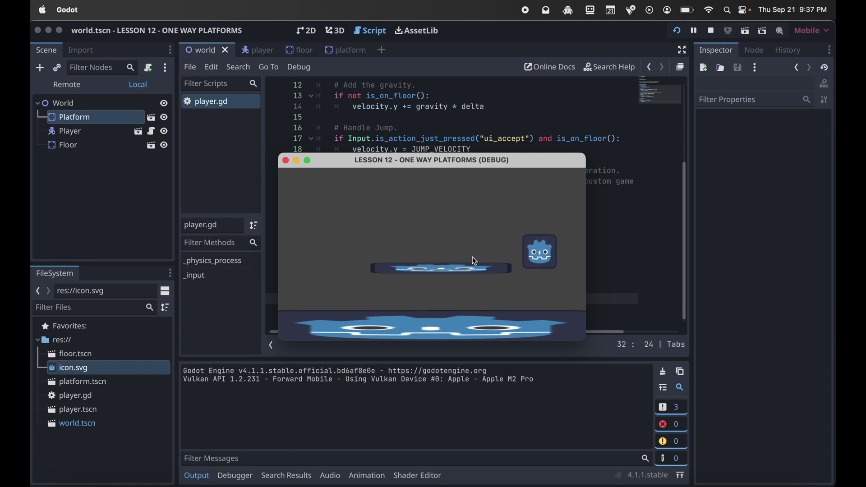
{"action": "key", "text": "super+period"}
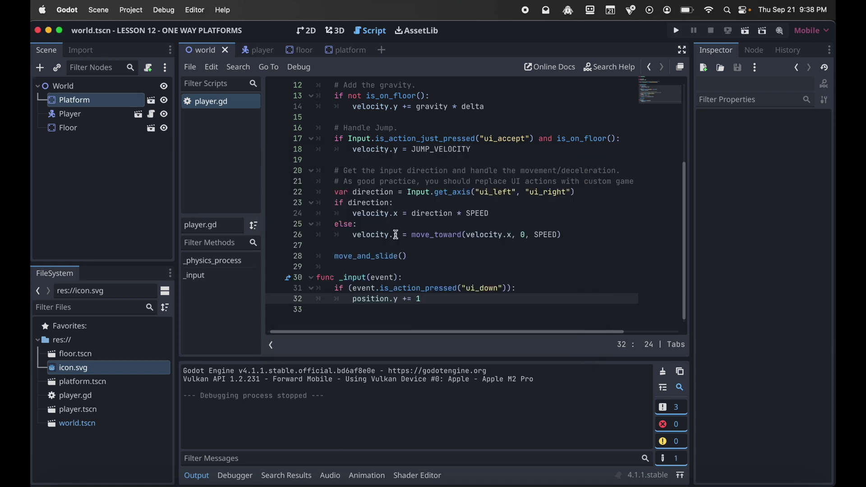